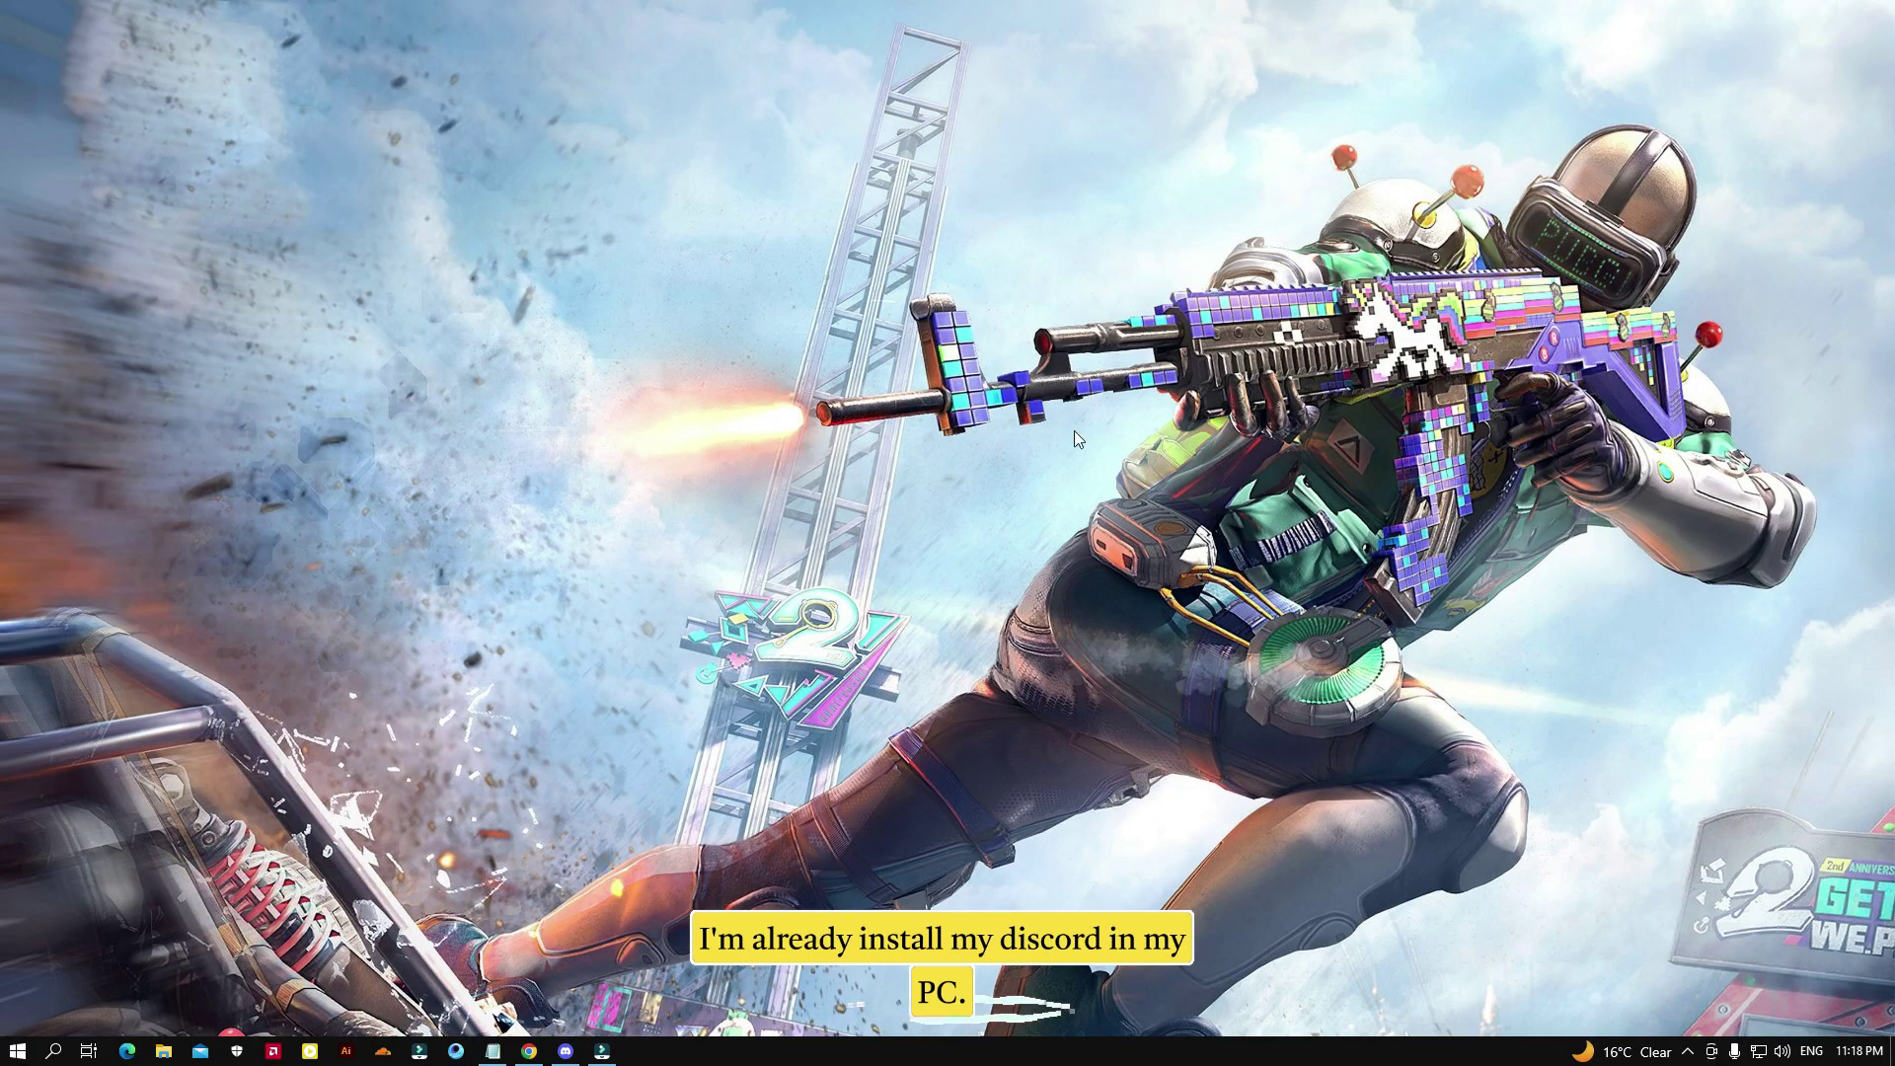
Step: Launch Discord from the taskbar so the Friends page appears
{"action": "left_click", "coordinate": [565, 1051]}
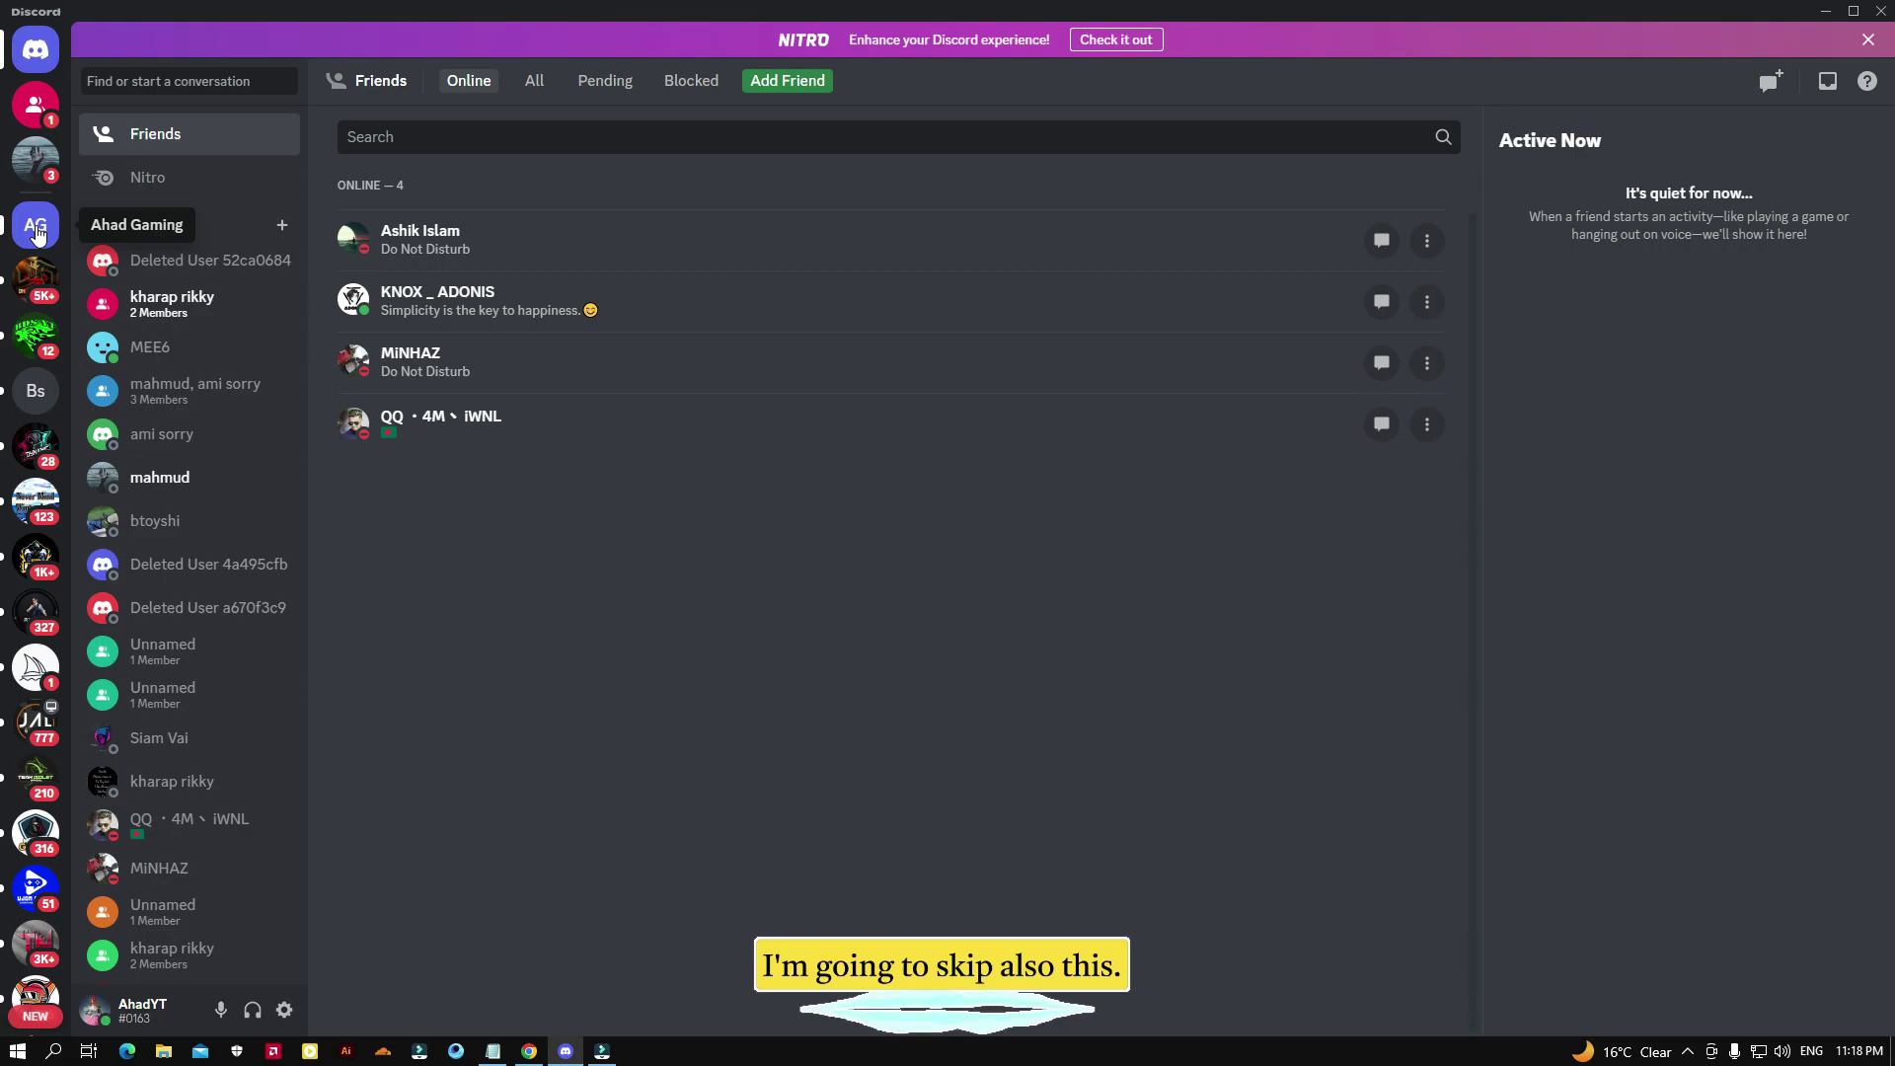
Step: Minimise Discord and reach midjourney.com in Chrome through a 'midjourney' Google search
{"action": "left_click", "coordinate": [1825, 10]}
{"action": "left_click", "coordinate": [526, 1052]}
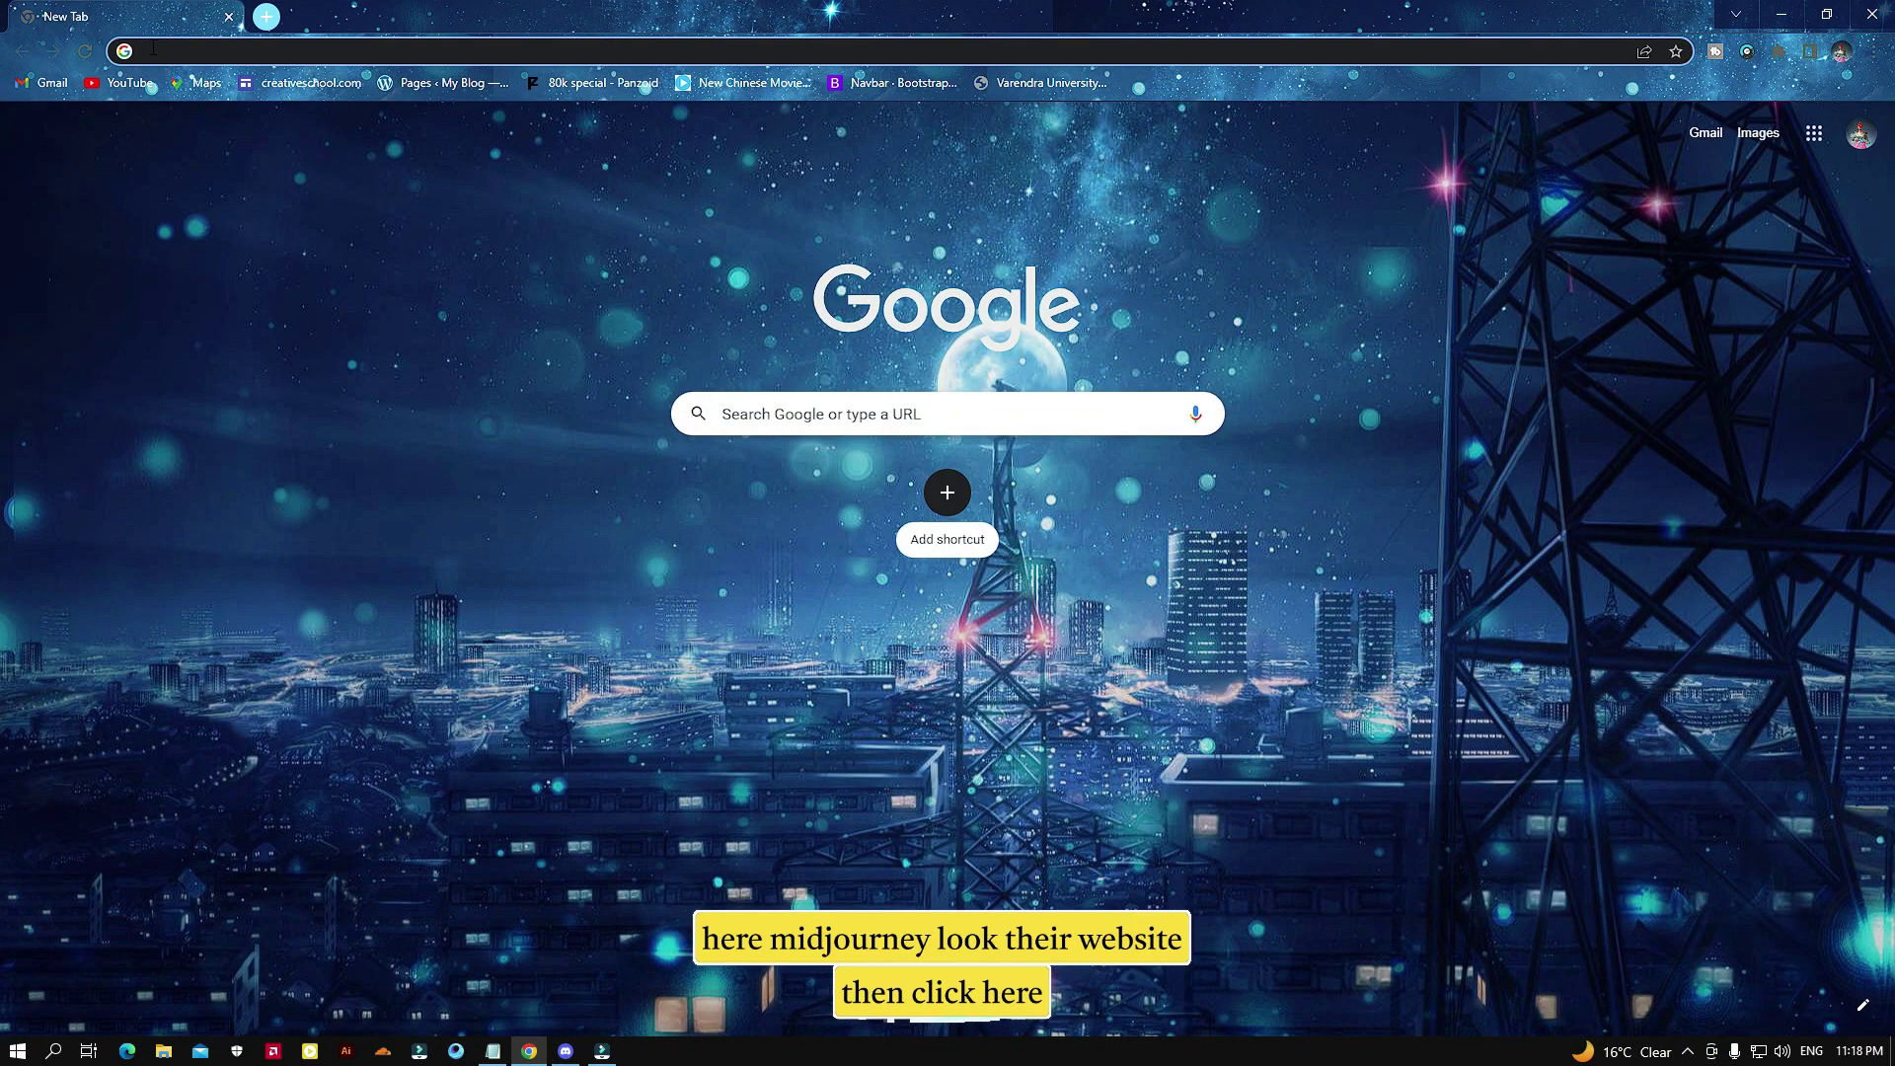
{"action": "type", "text": "mlwbd.host"}
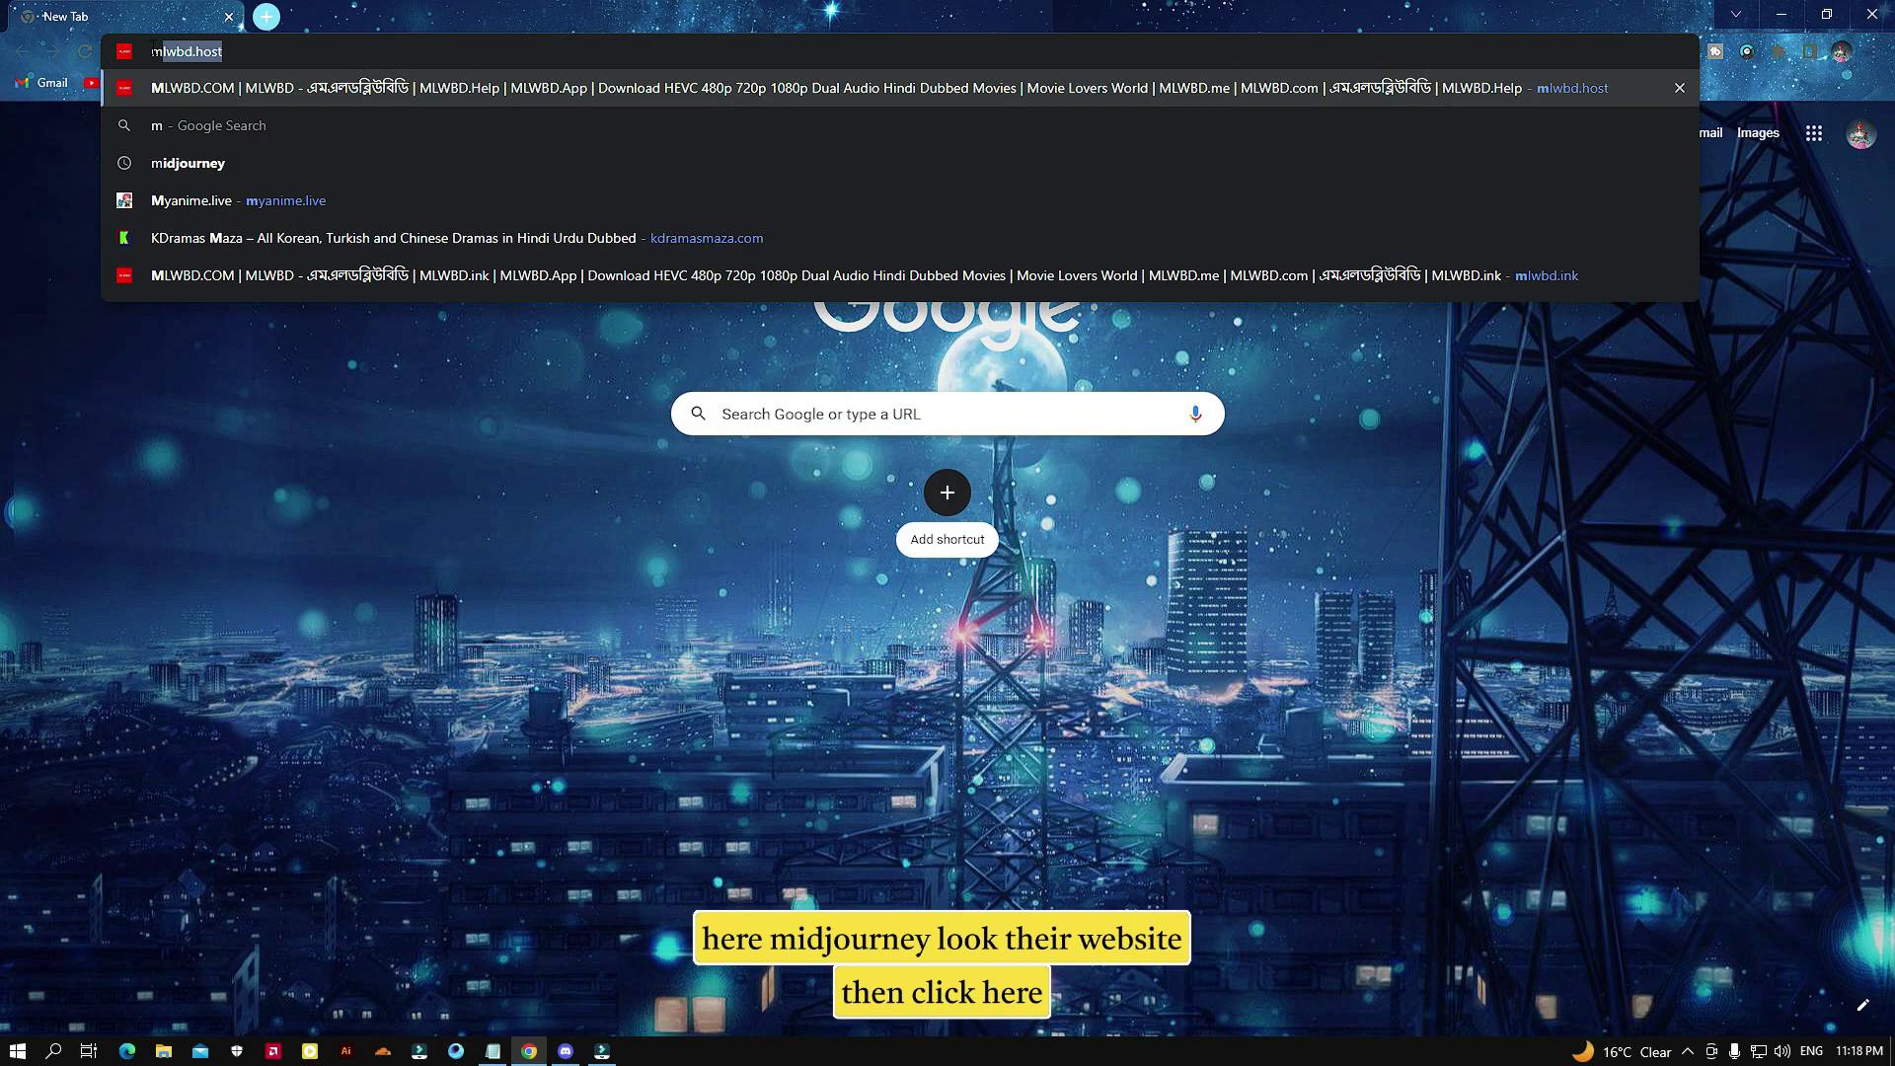
{"action": "left_click", "coordinate": [223, 114]}
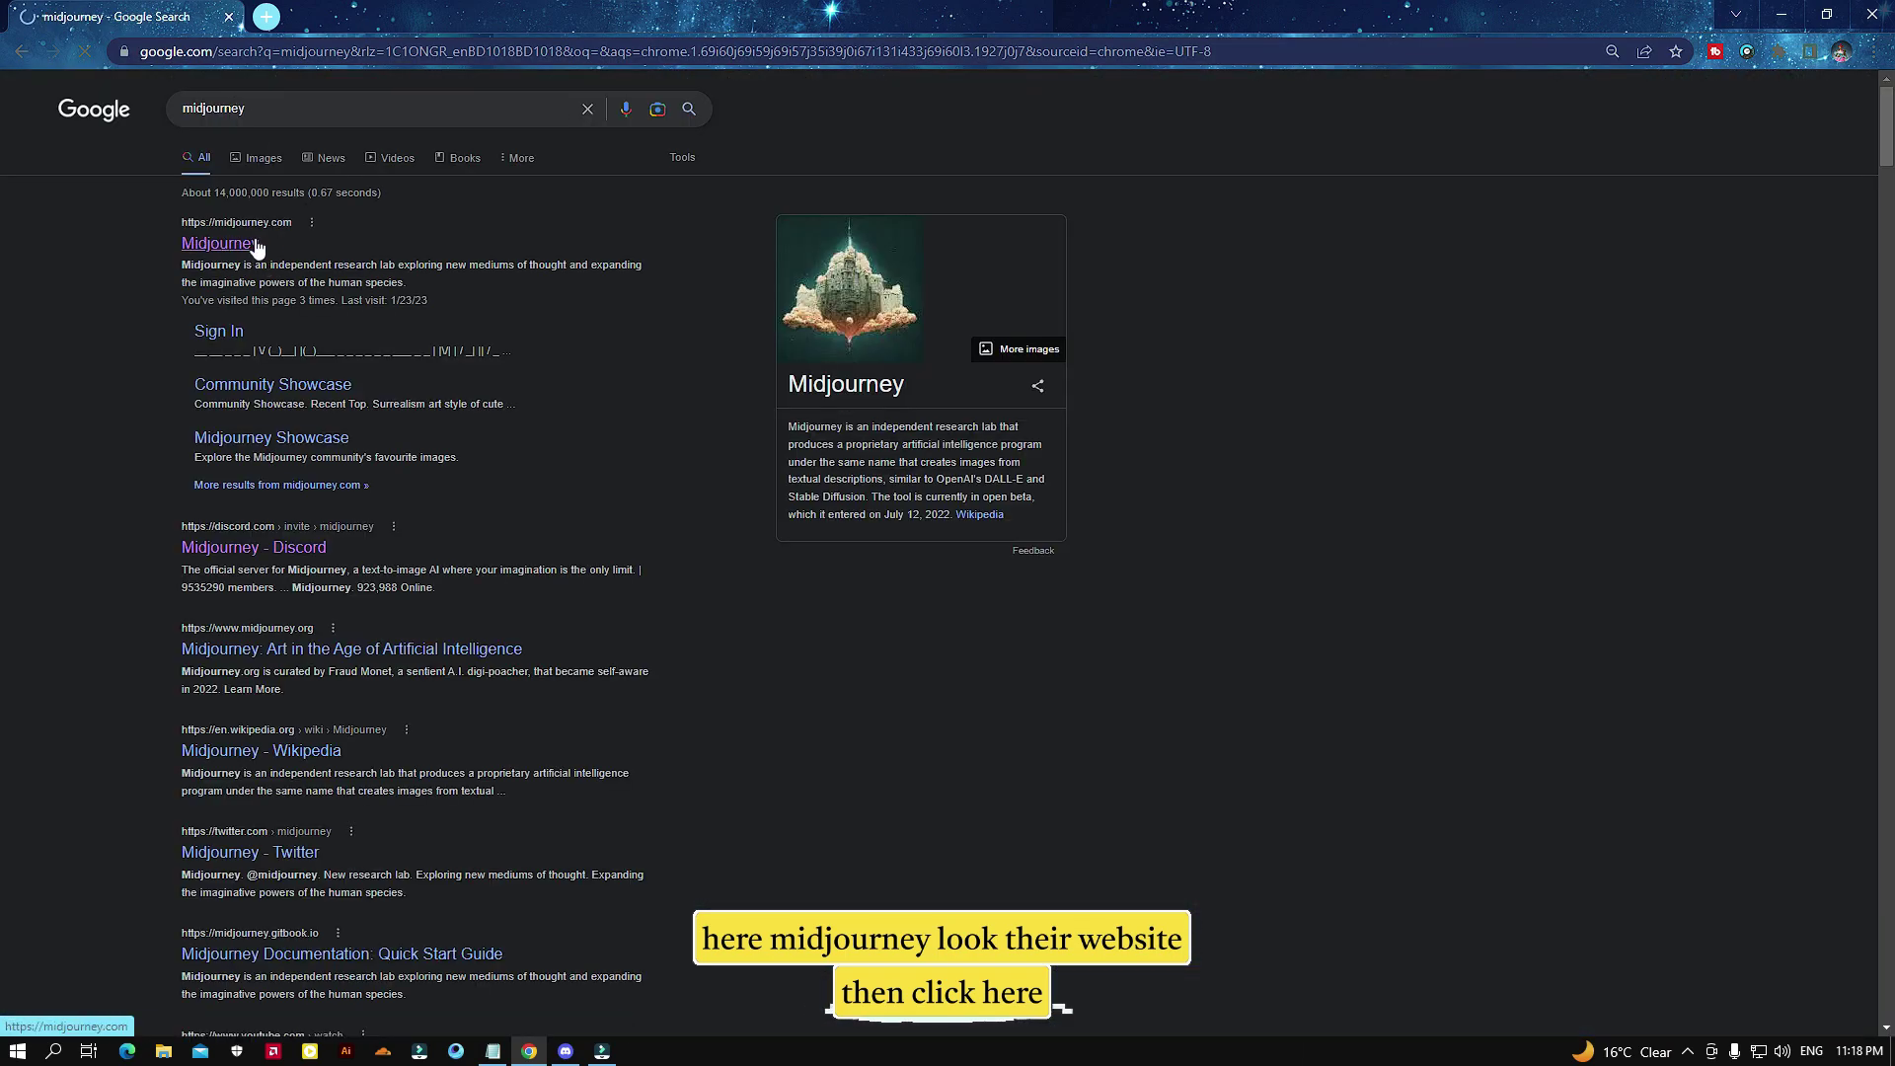
{"action": "left_click", "coordinate": [211, 245]}
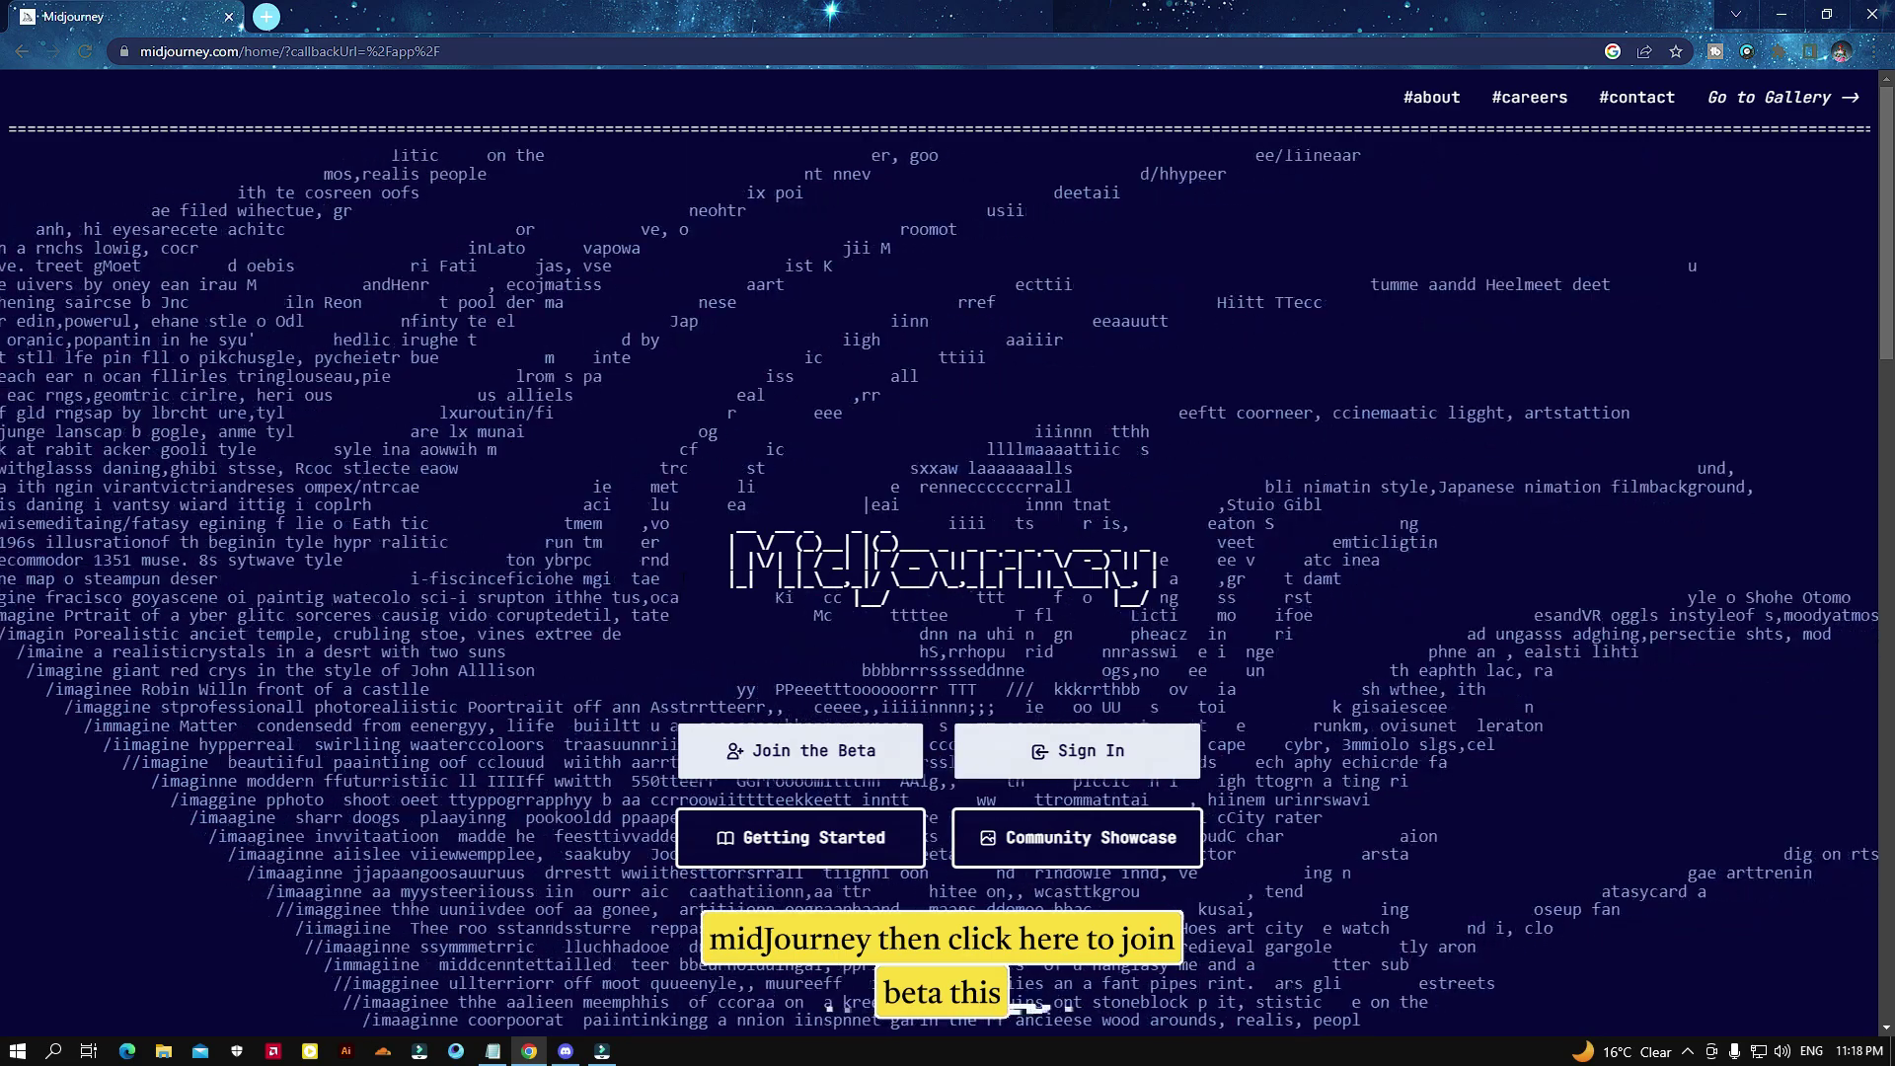
{"action": "left_click", "coordinate": [801, 750]}
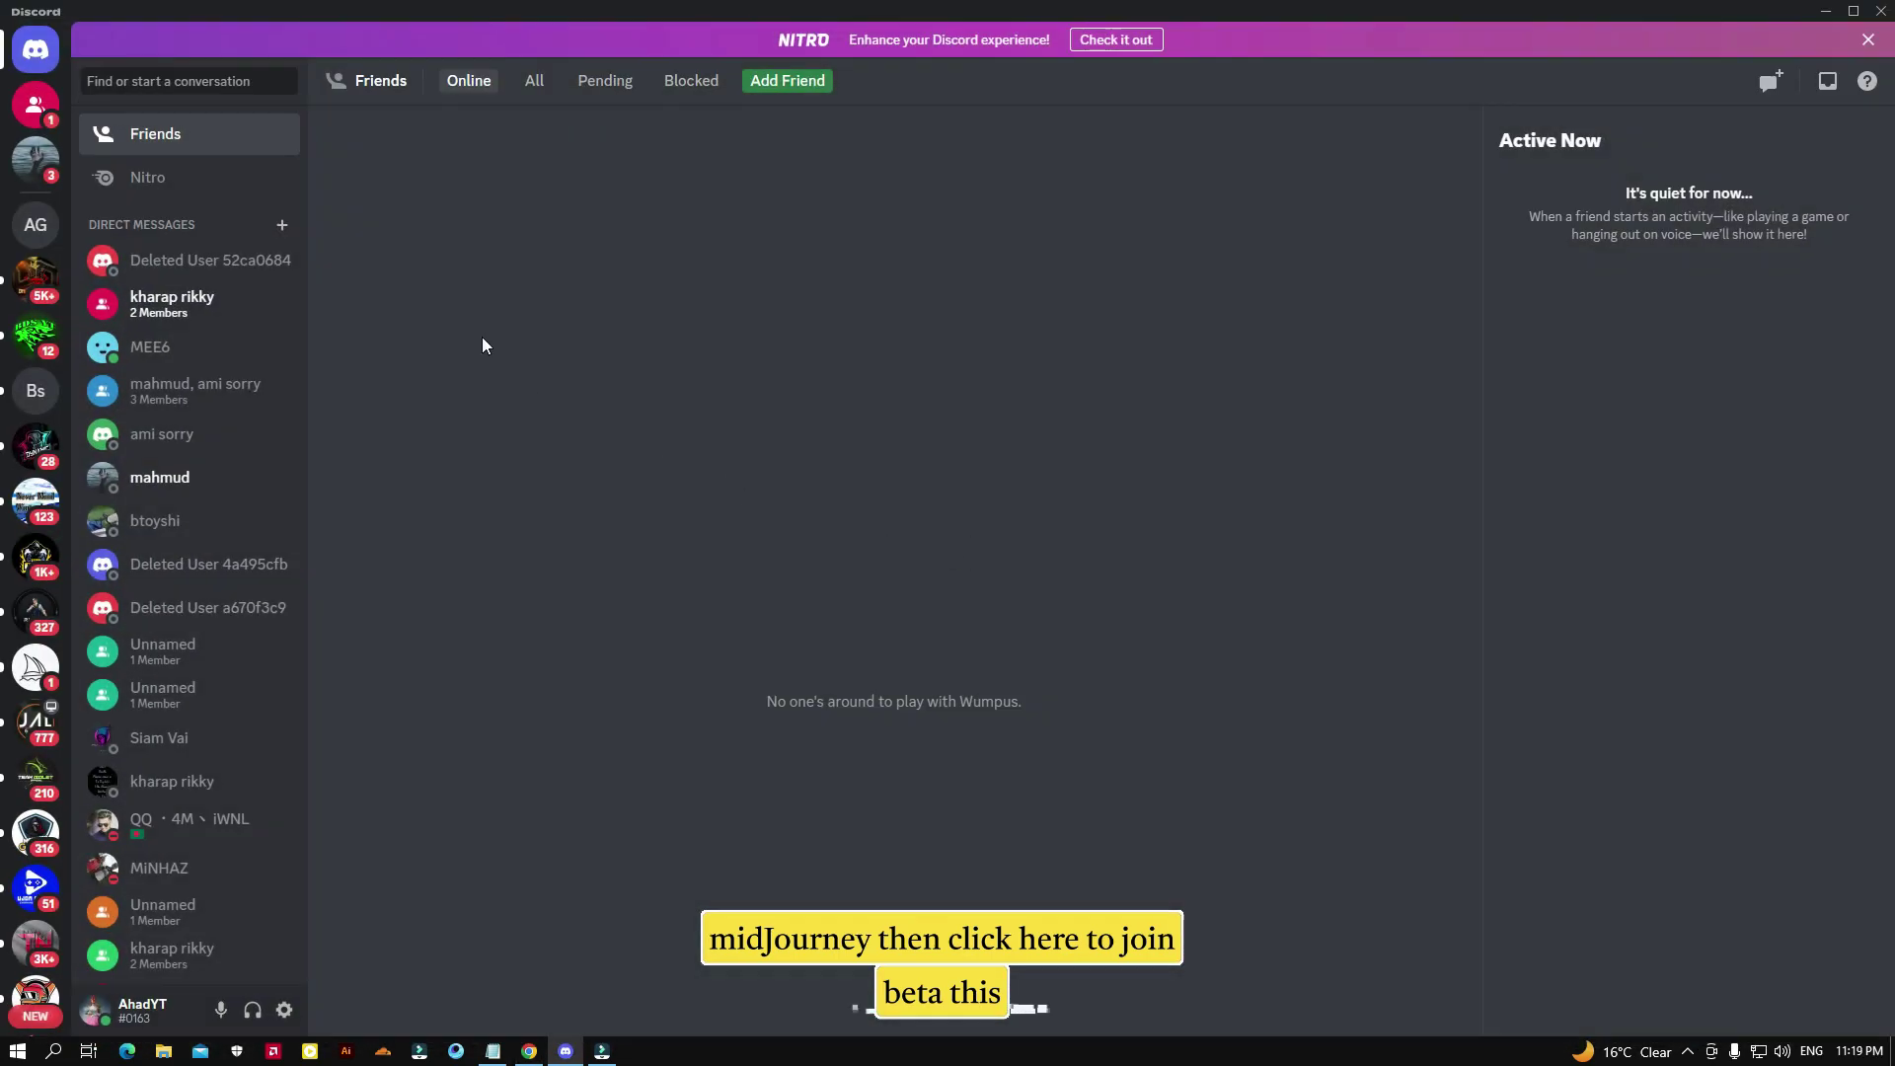
{"action": "left_click", "coordinate": [35, 667]}
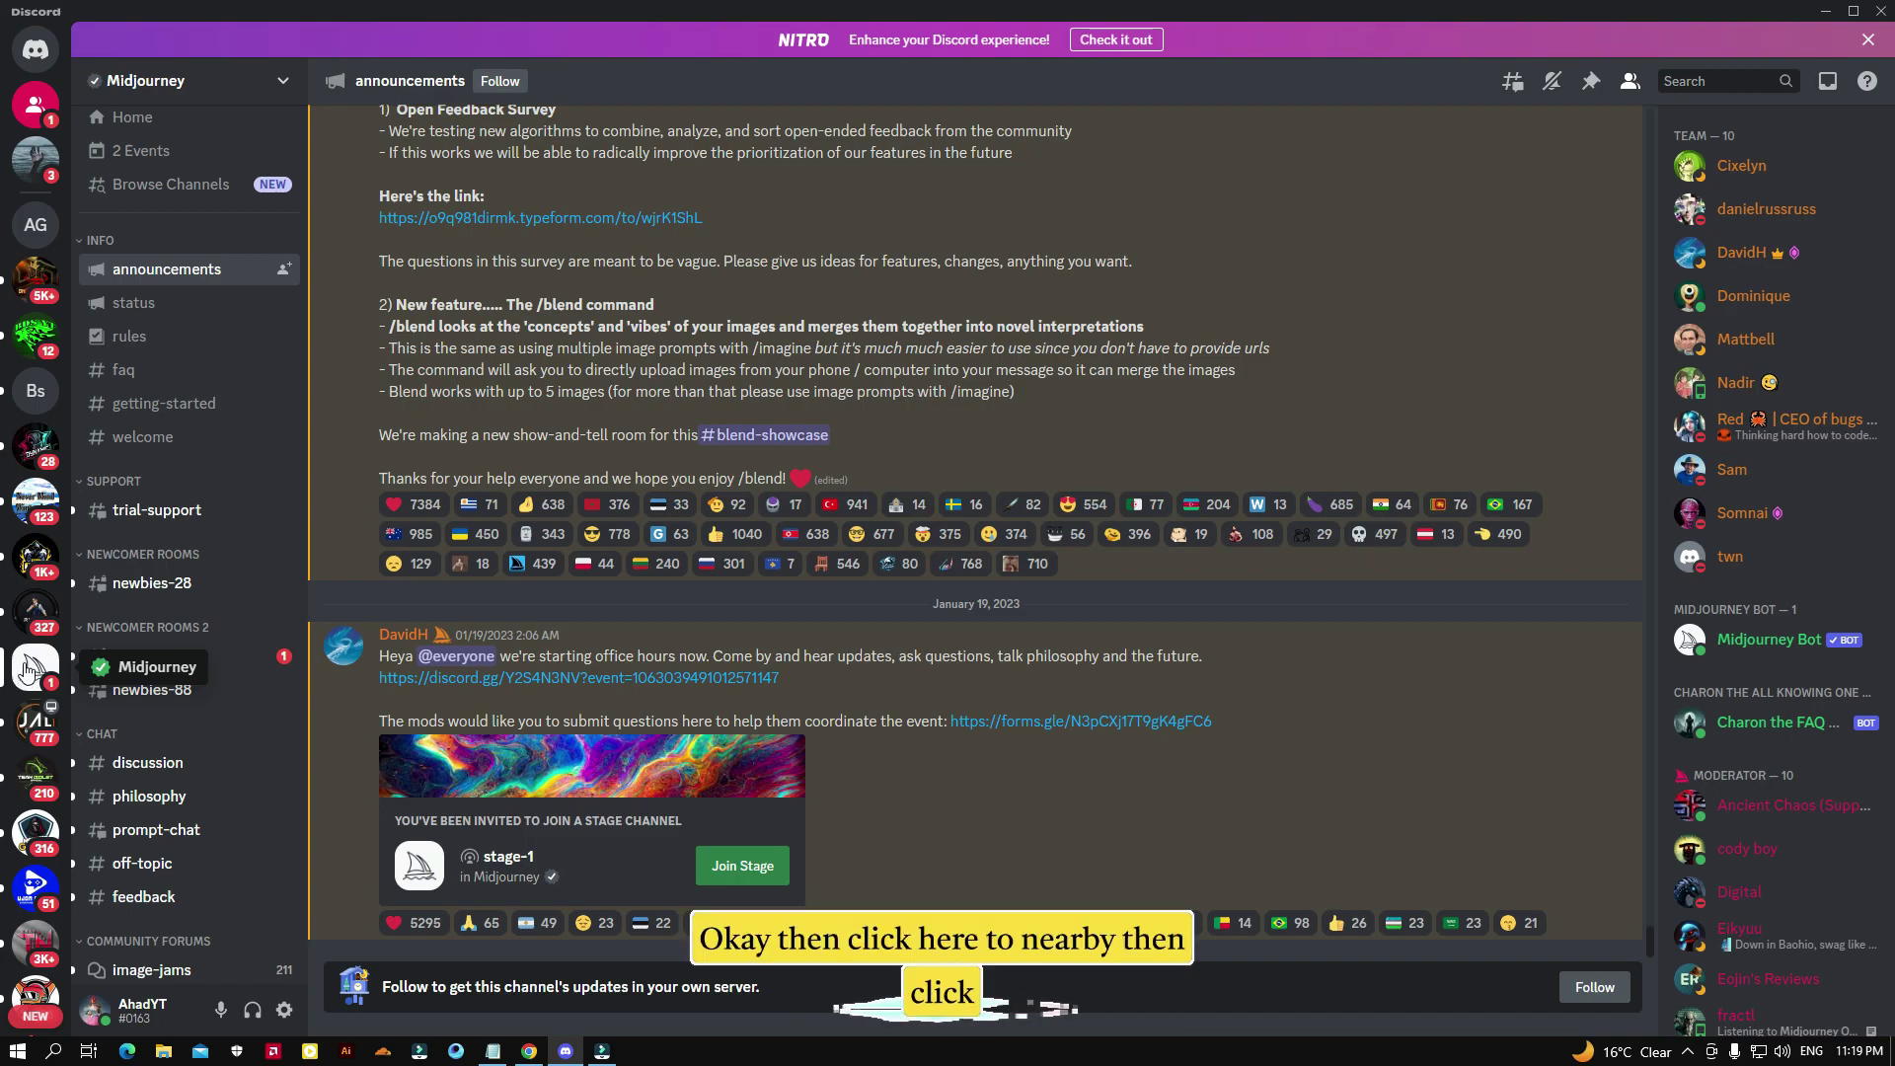
{"action": "mouse_move", "coordinate": [193, 598]}
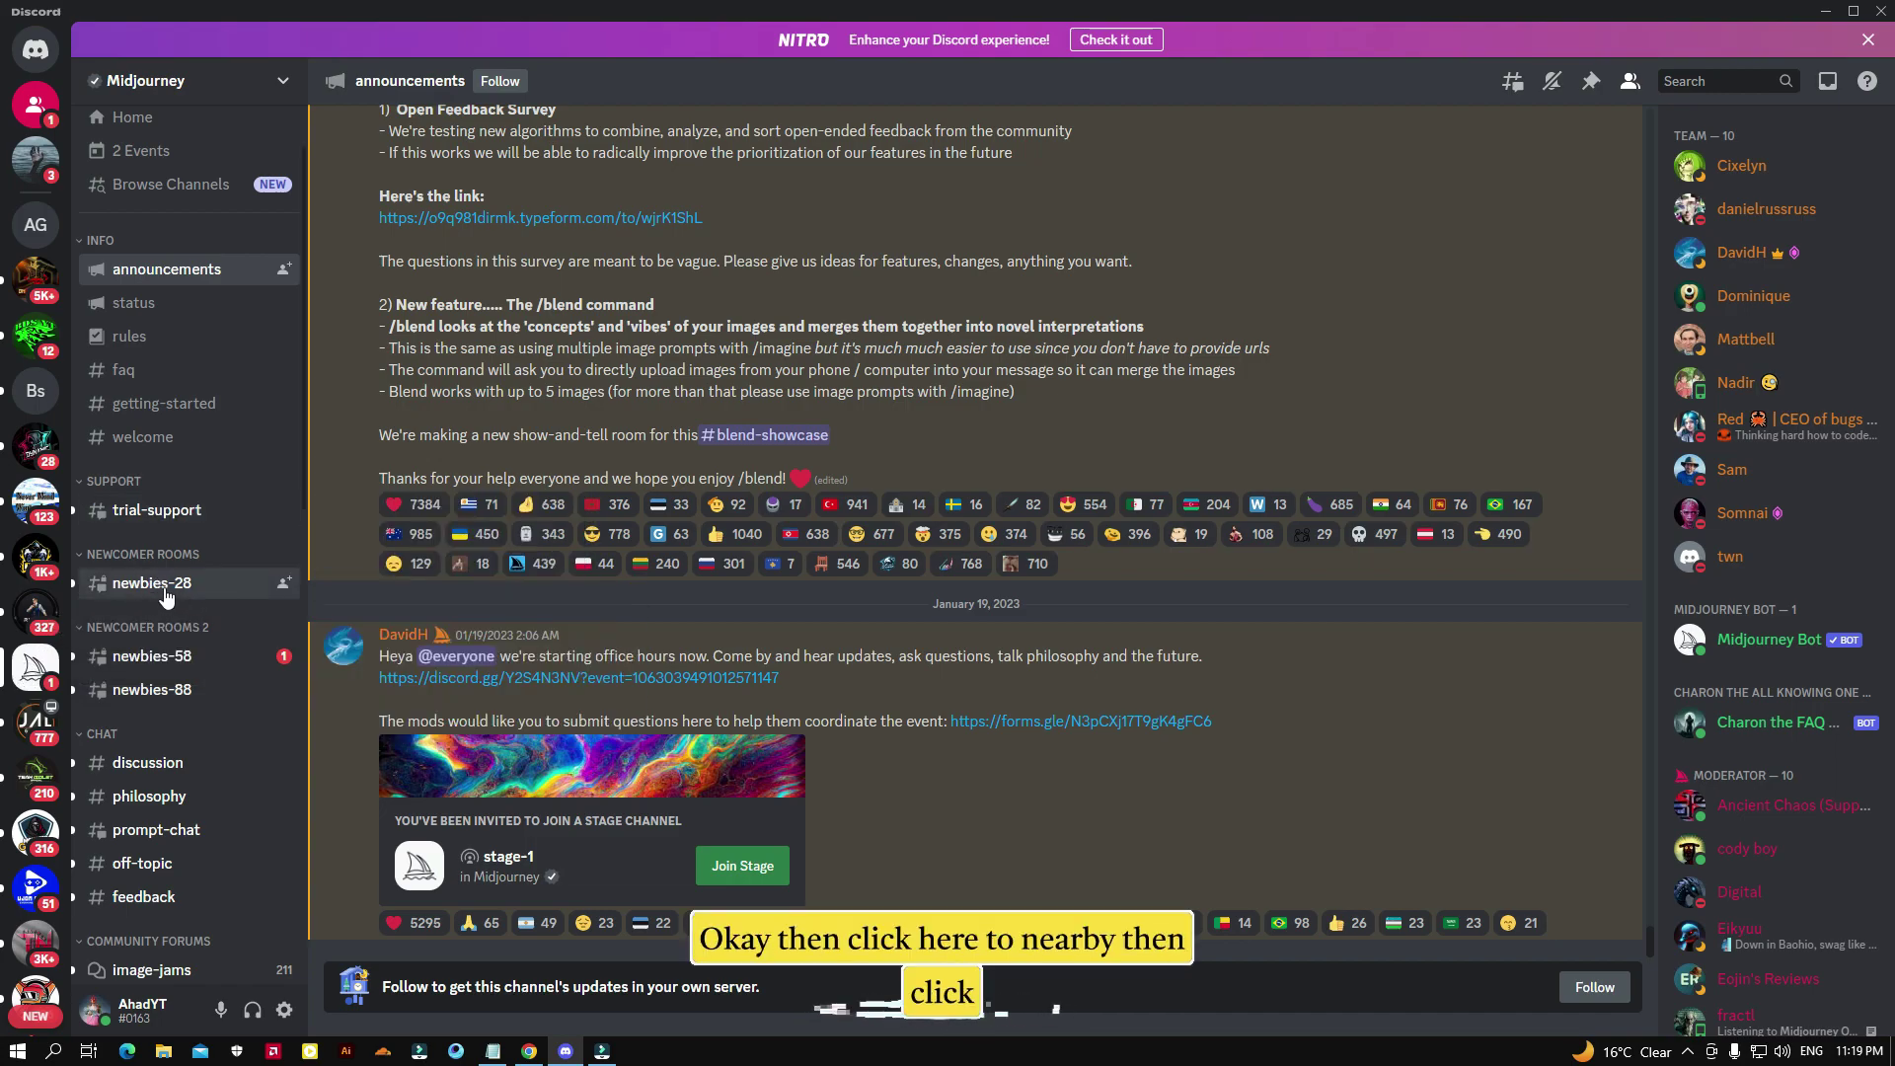
{"action": "left_click", "coordinate": [158, 580]}
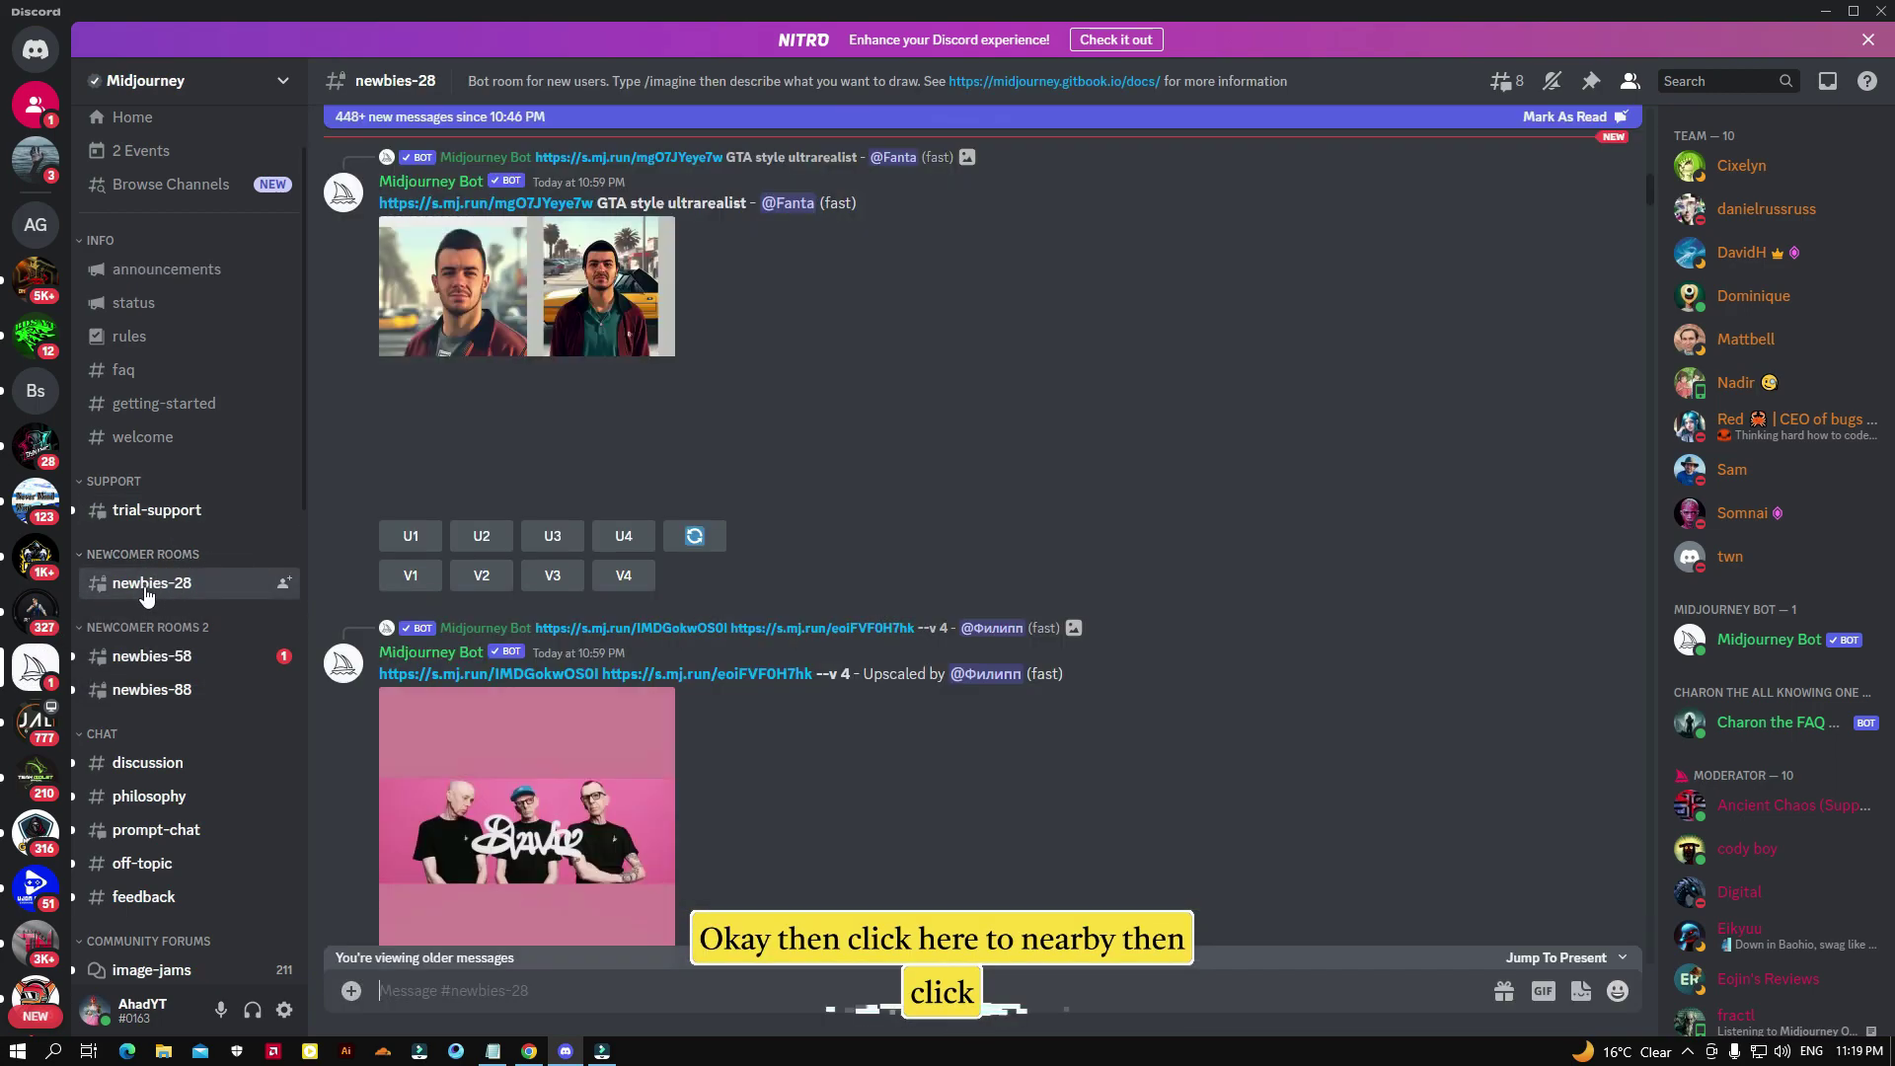
{"action": "left_click", "coordinate": [1630, 83]}
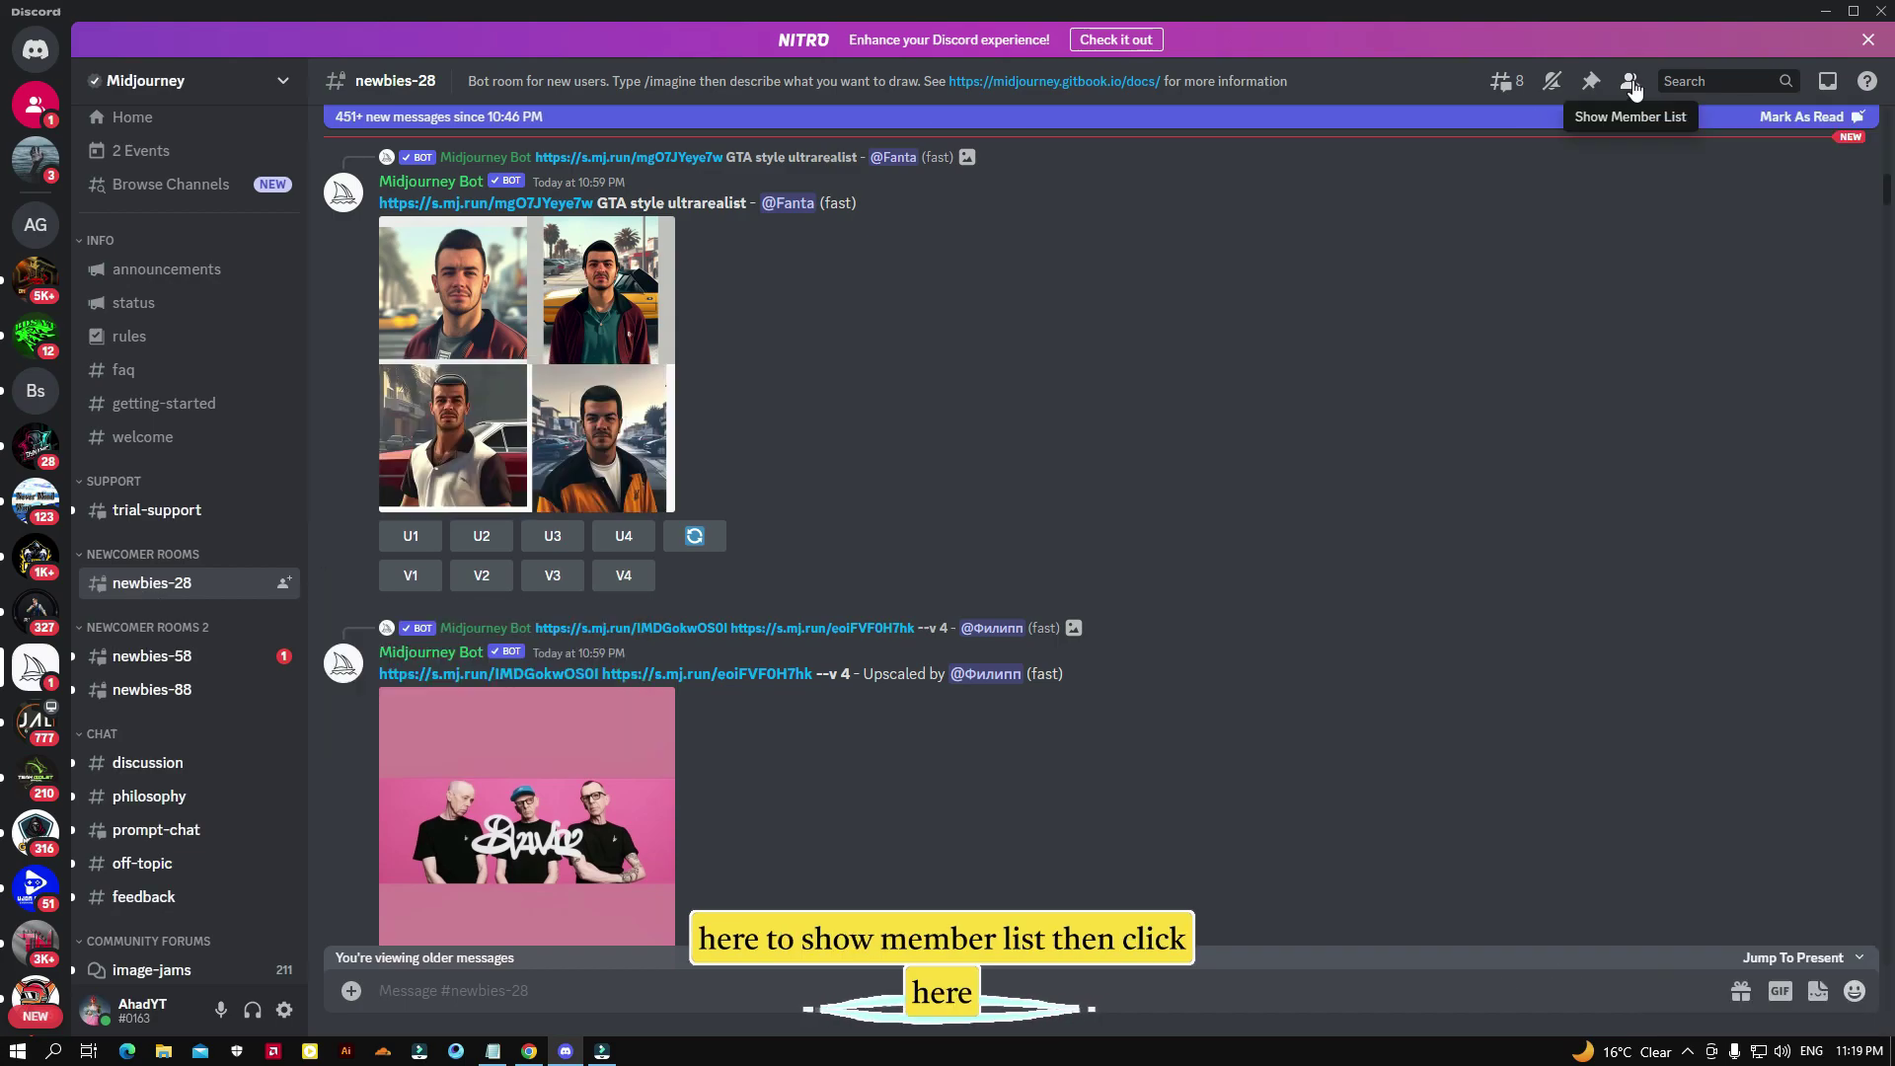
{"action": "left_click", "coordinate": [1631, 83]}
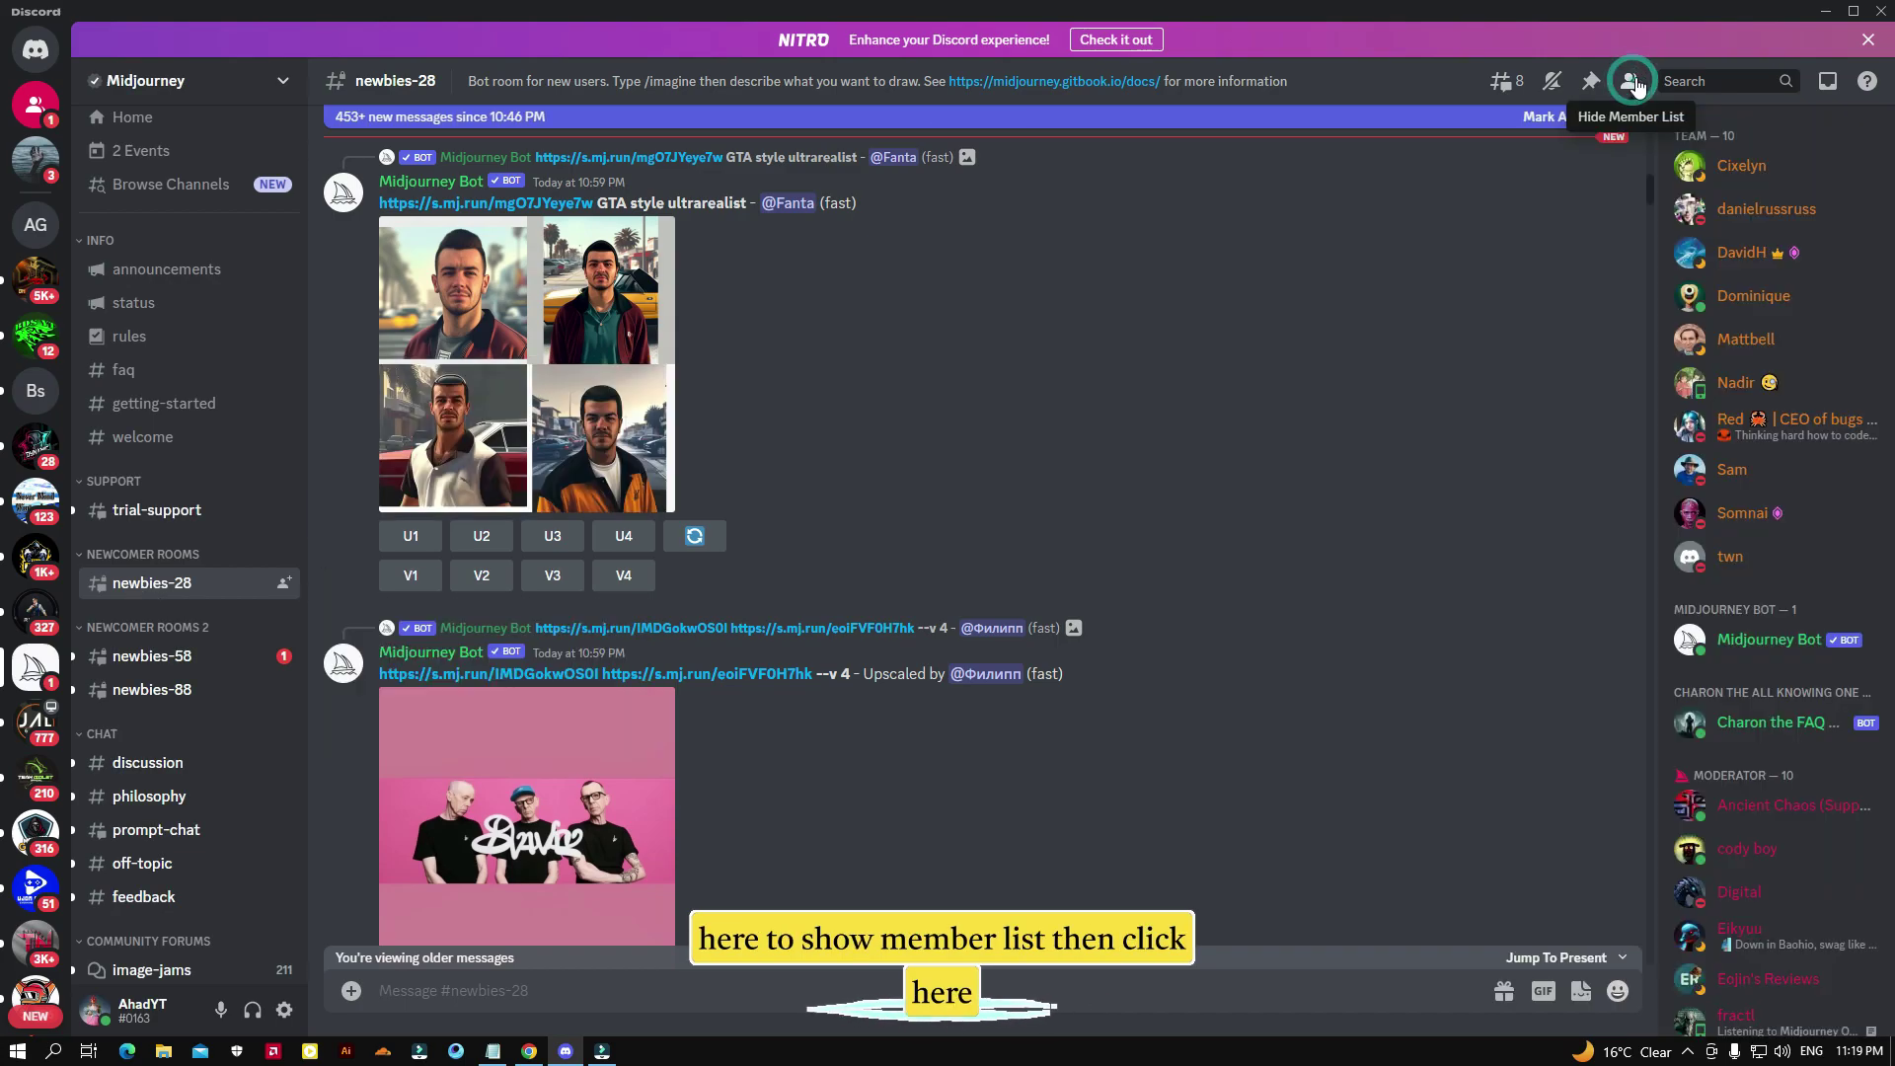
{"action": "left_click", "coordinate": [1725, 646]}
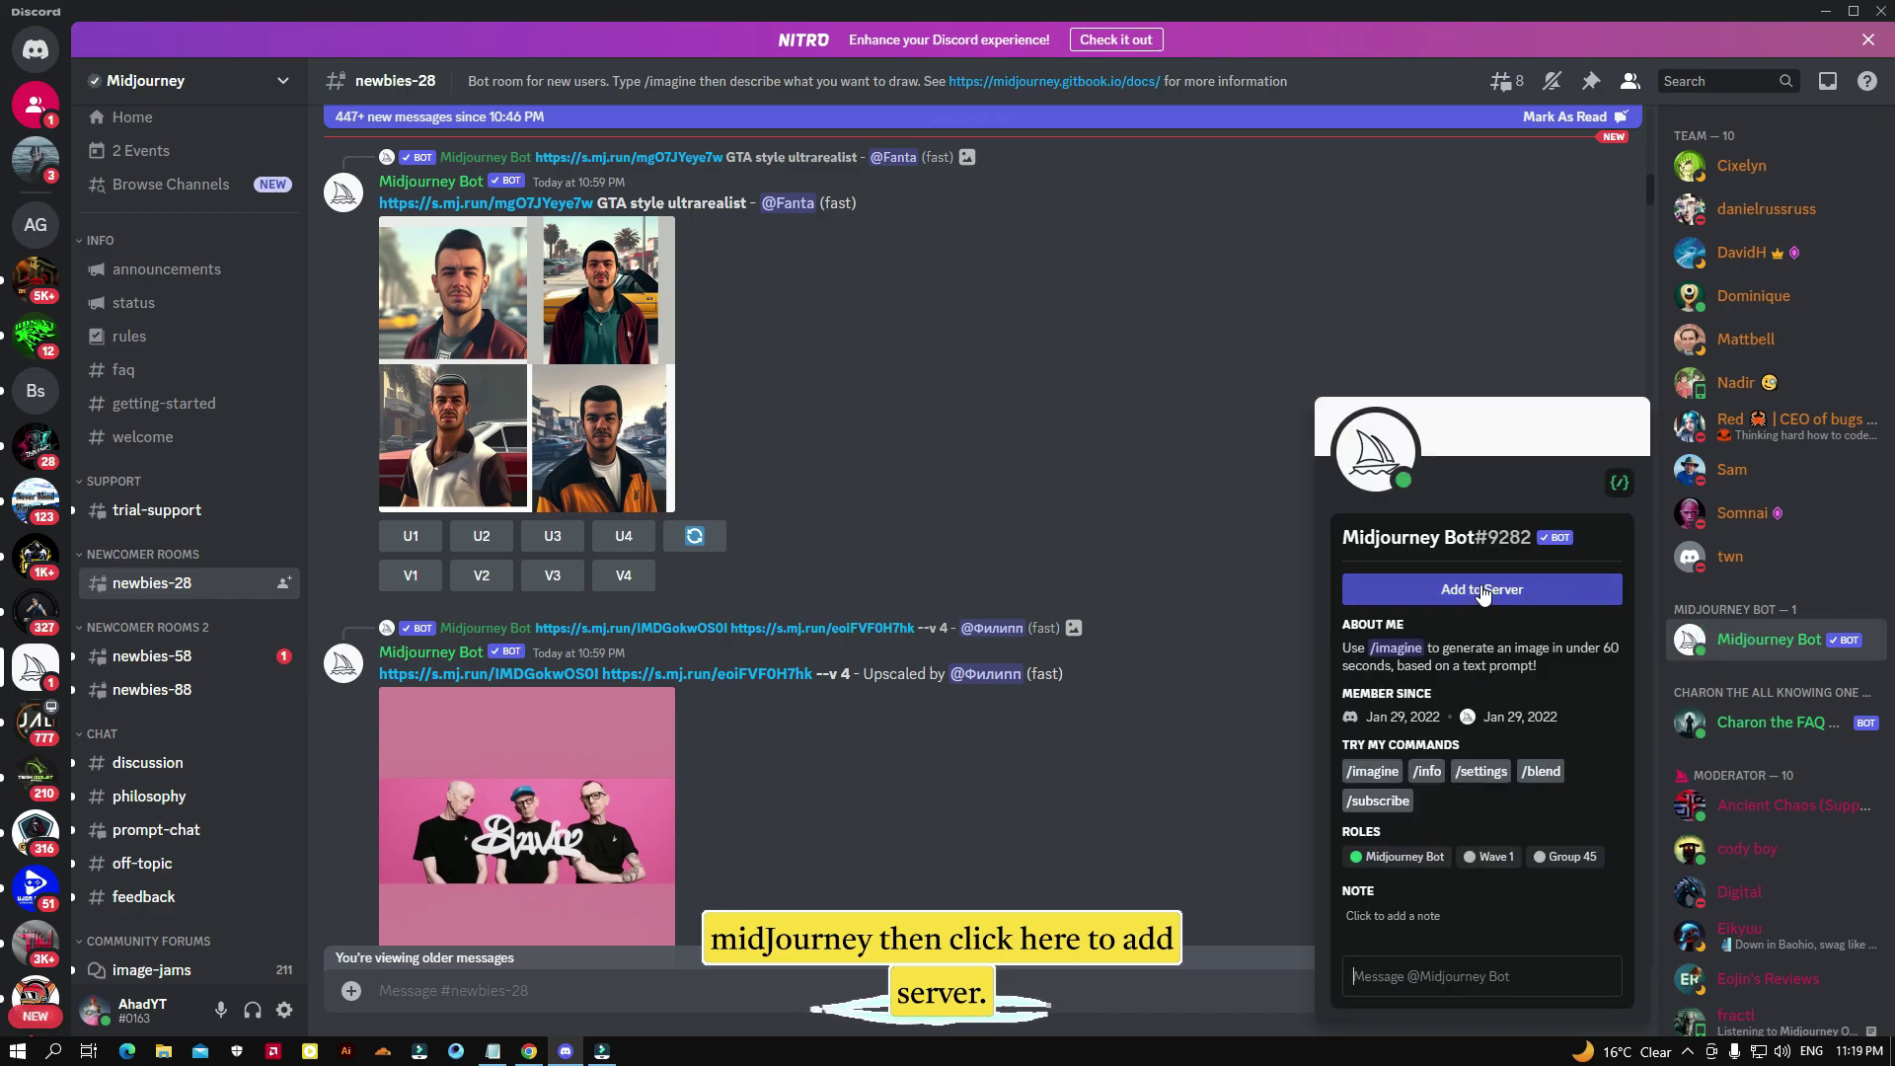
Step: Add Midjourney Bot to the Ahad Gaming server and authorize its requested permissions
{"action": "left_click", "coordinate": [1498, 595]}
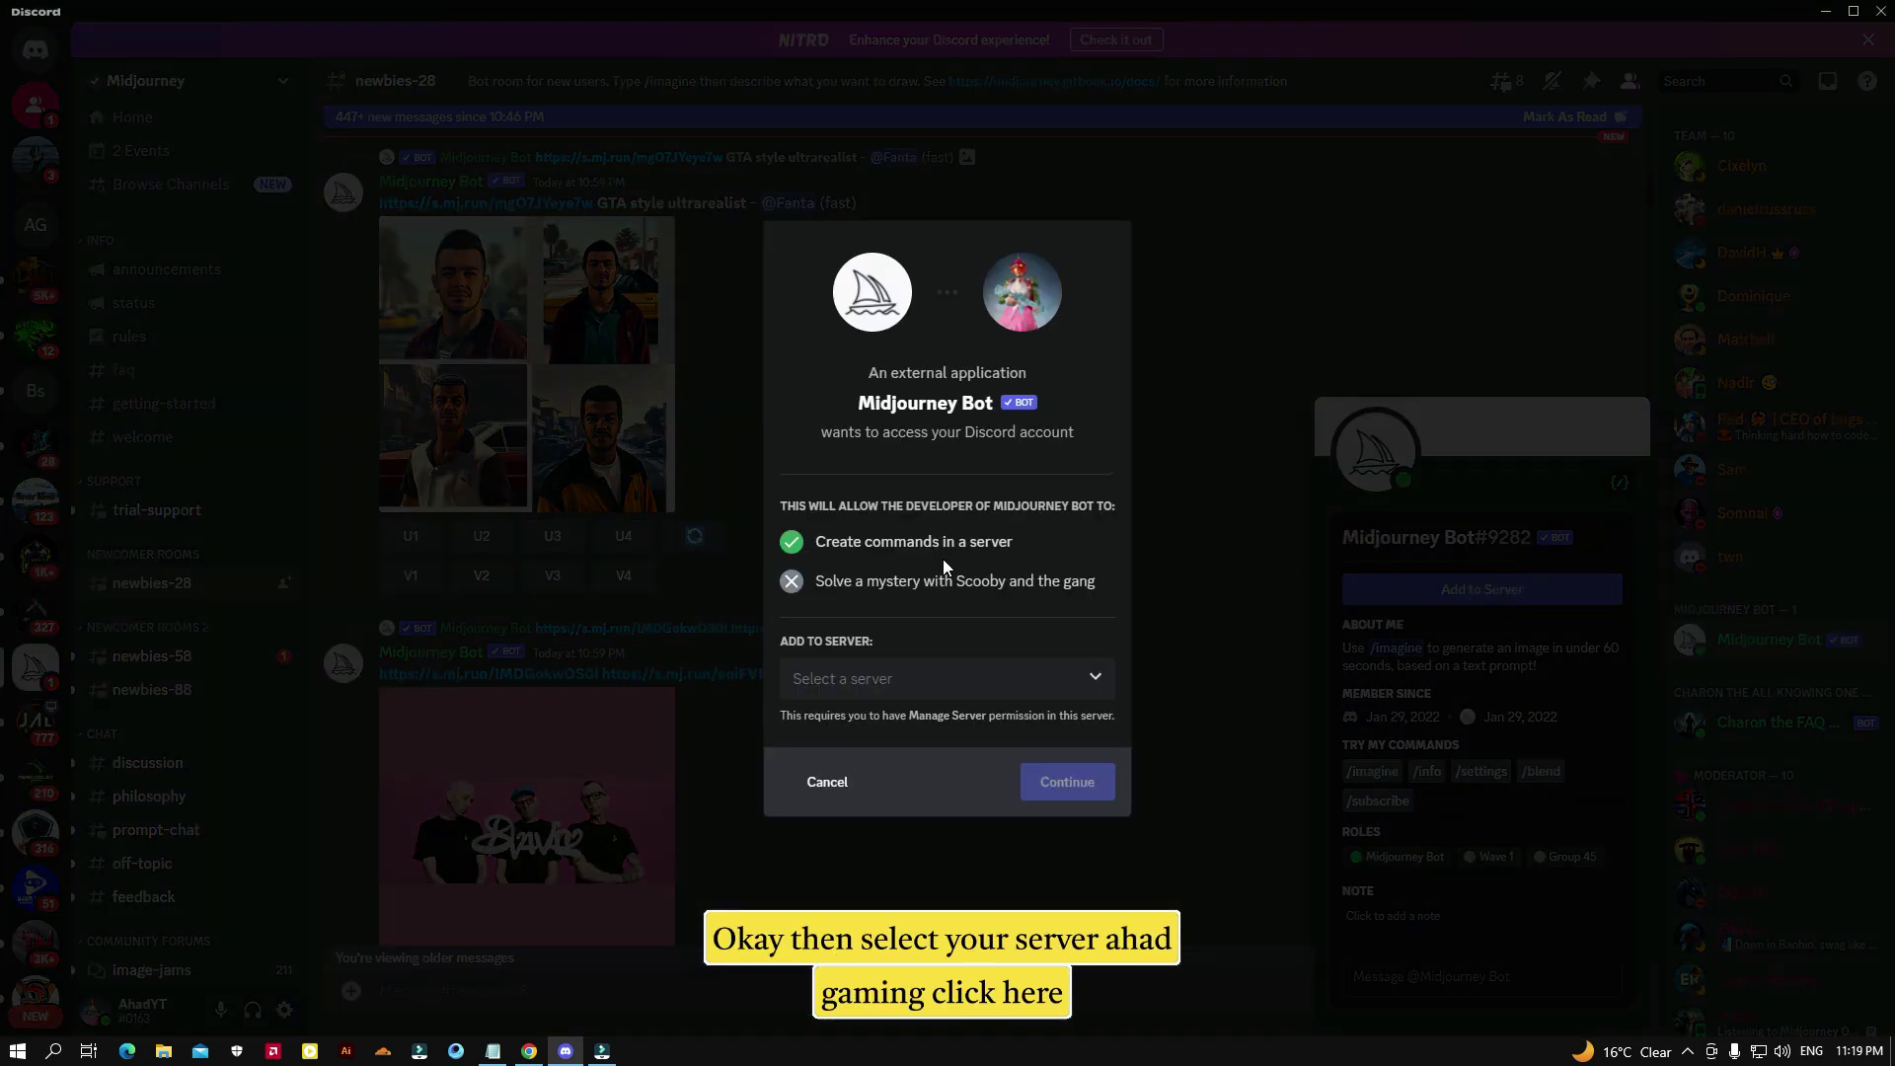
{"action": "left_click", "coordinate": [857, 681]}
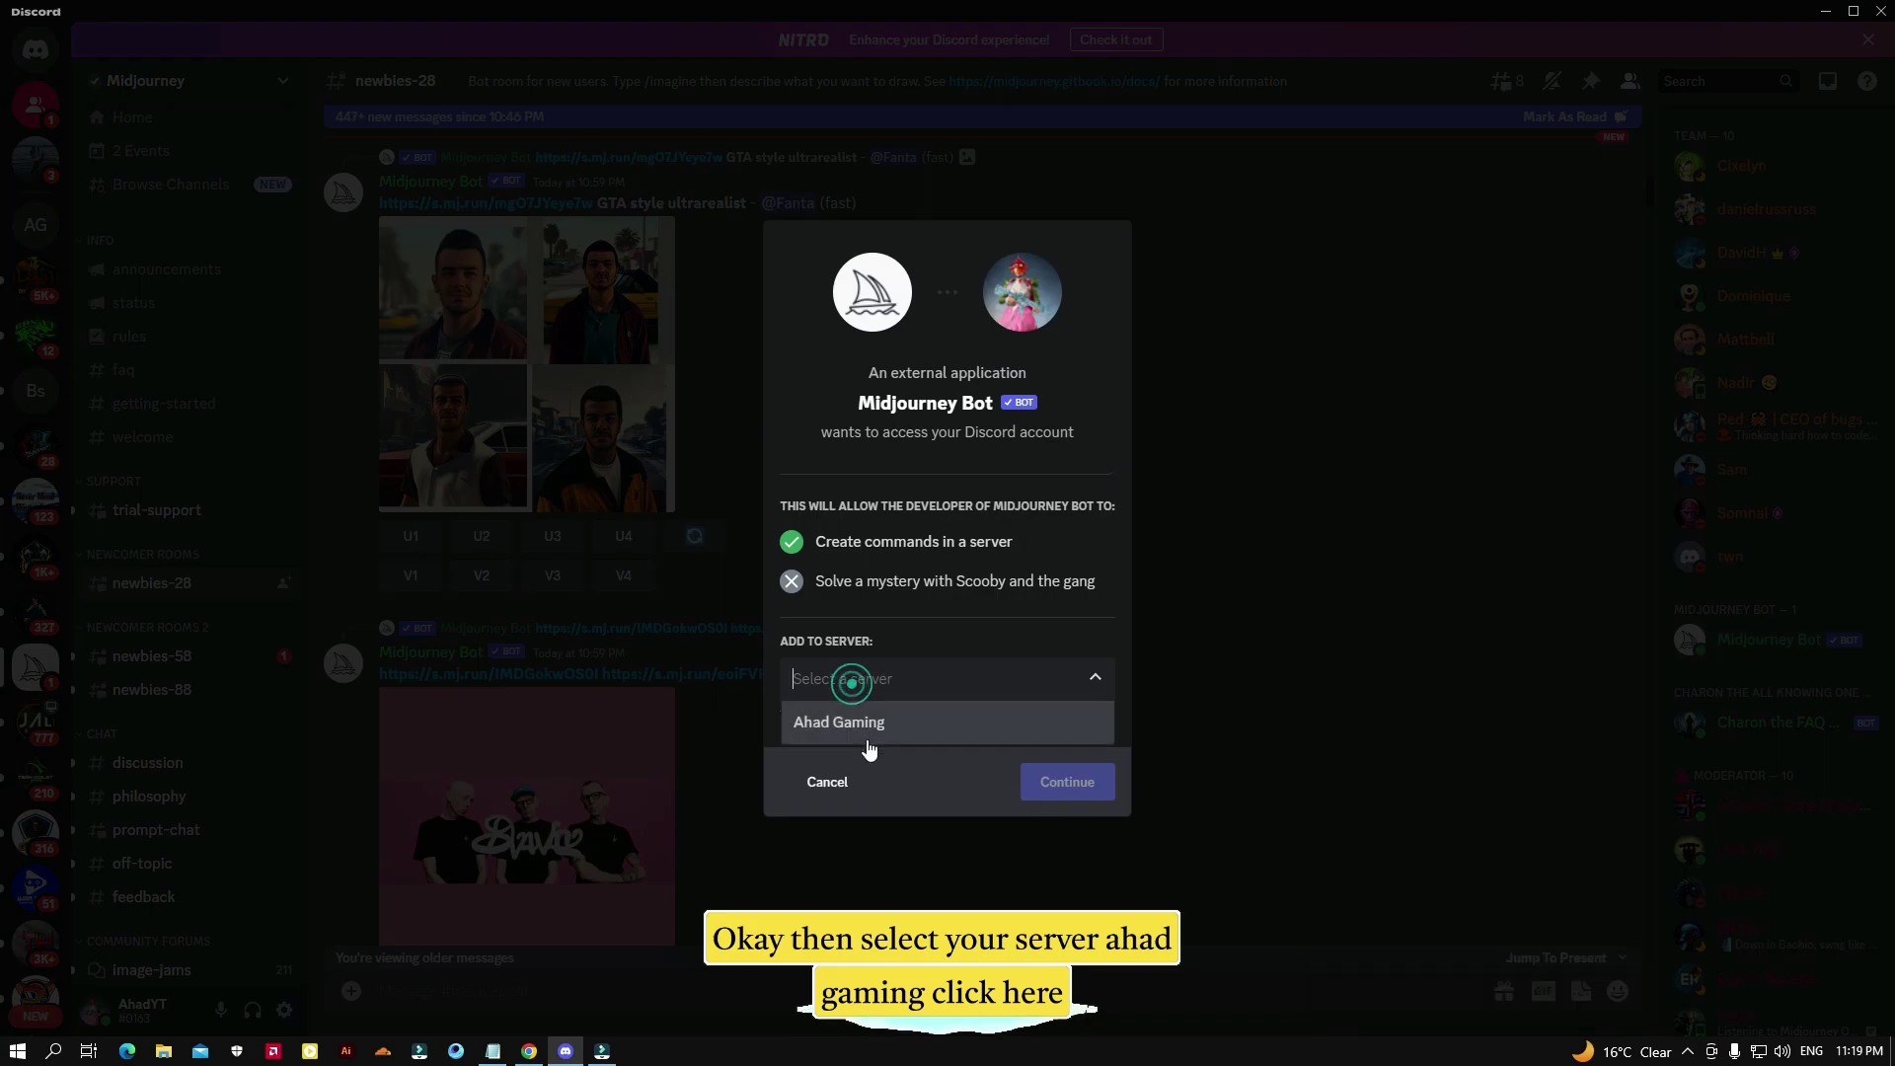
{"action": "left_click", "coordinate": [855, 722]}
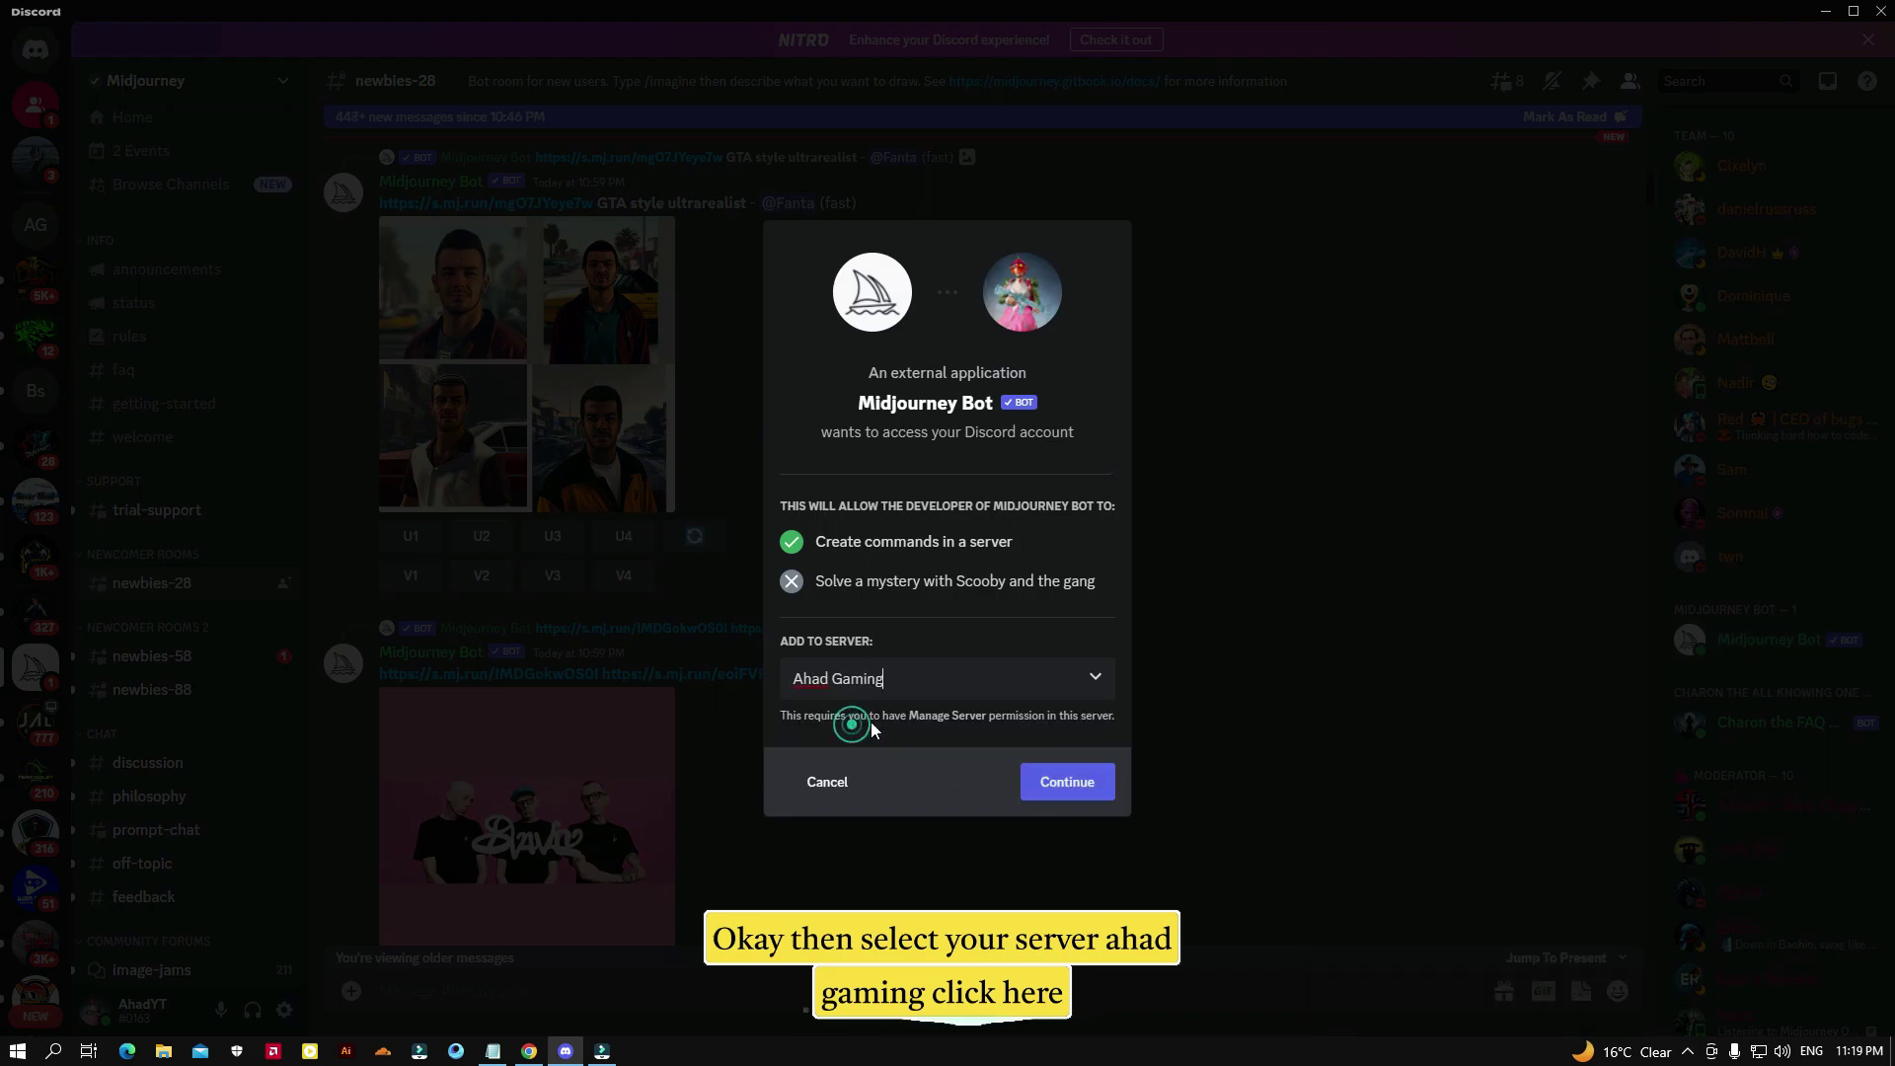
{"action": "left_click", "coordinate": [1085, 798]}
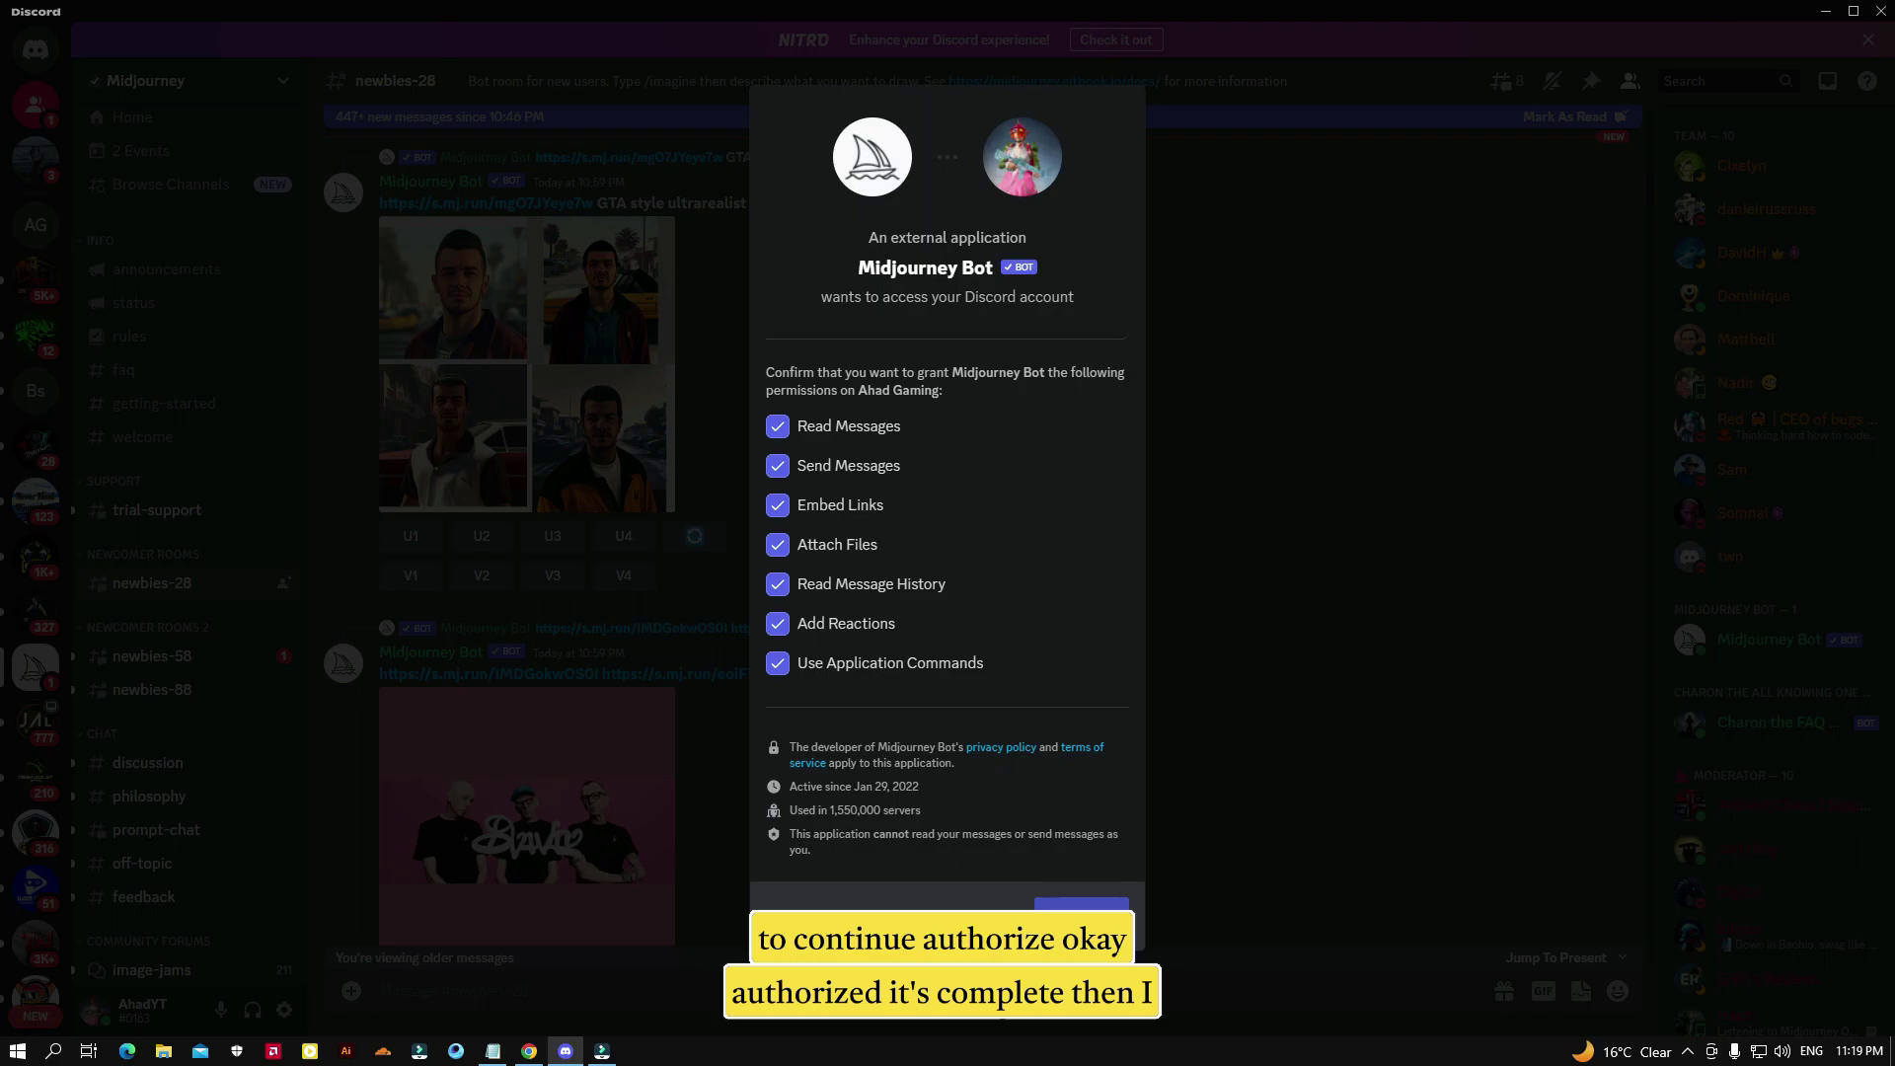
{"action": "left_click", "coordinate": [1064, 823]}
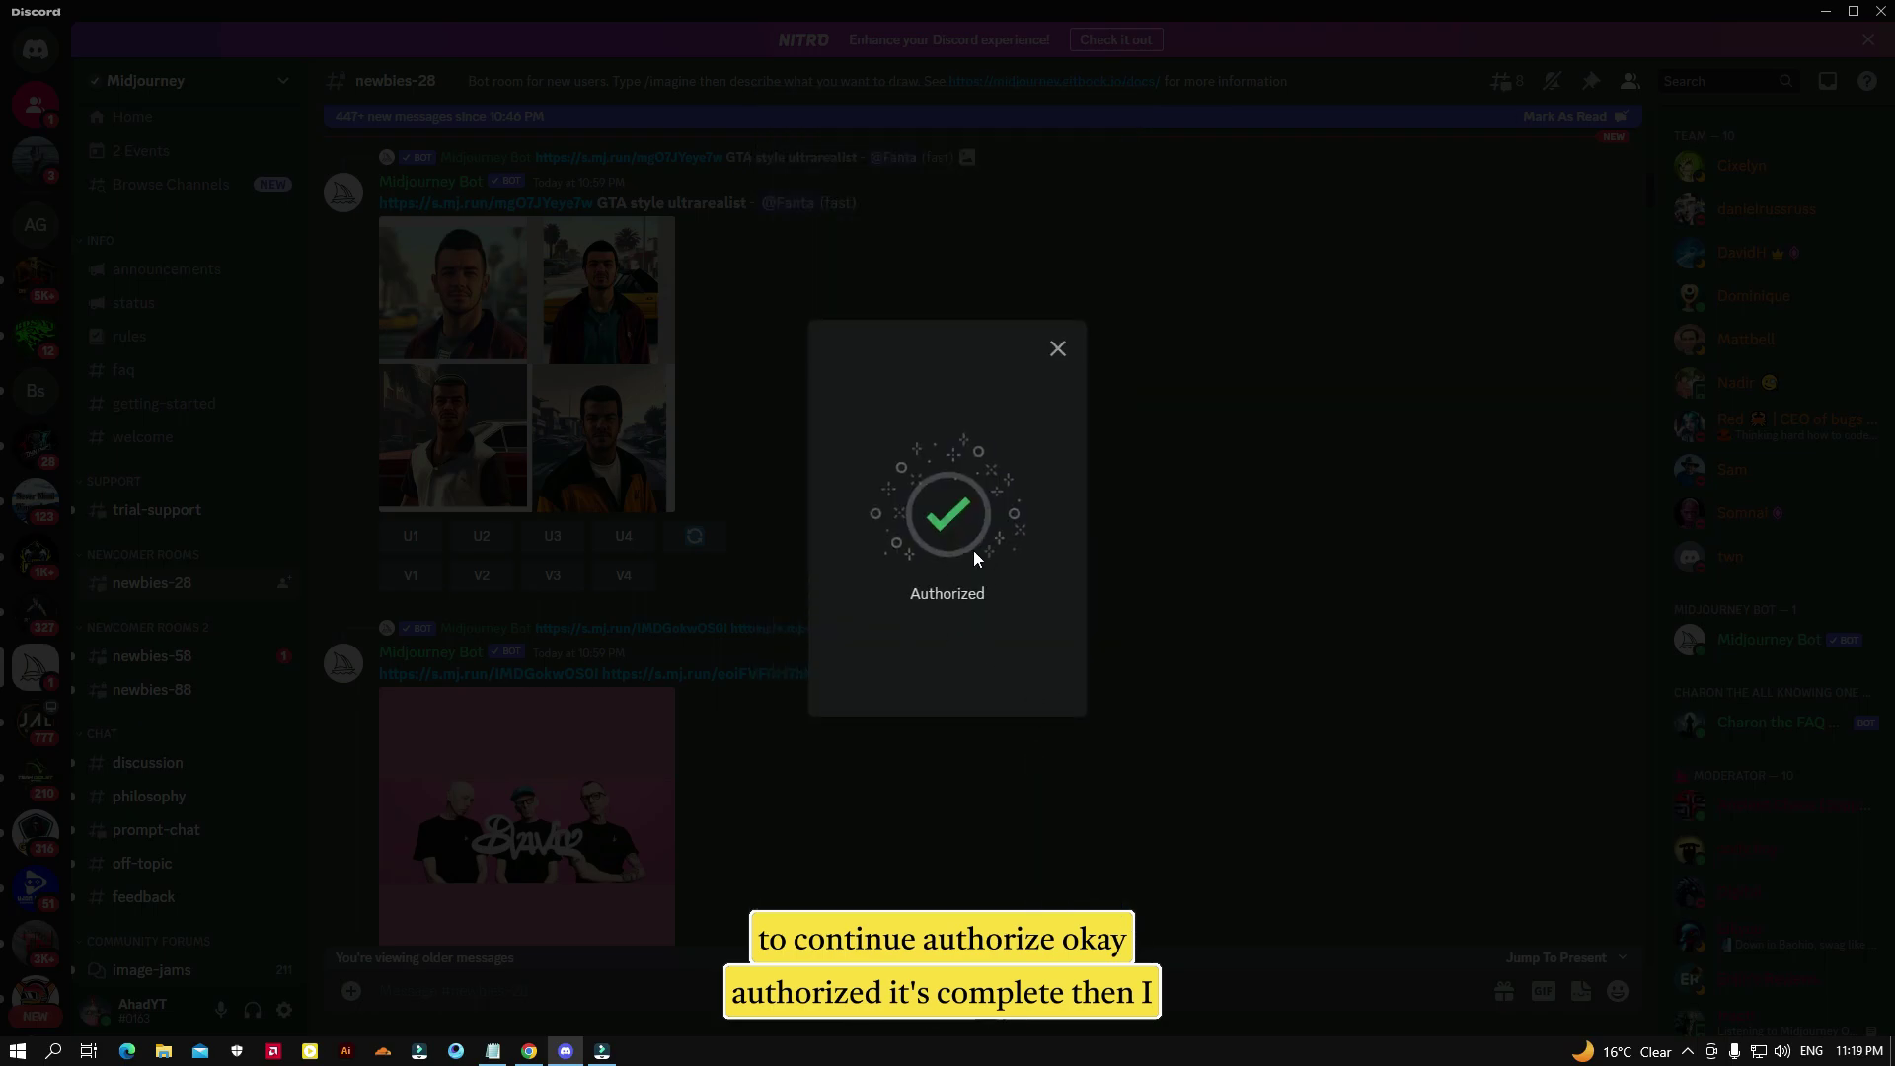
{"action": "left_click", "coordinate": [1060, 353]}
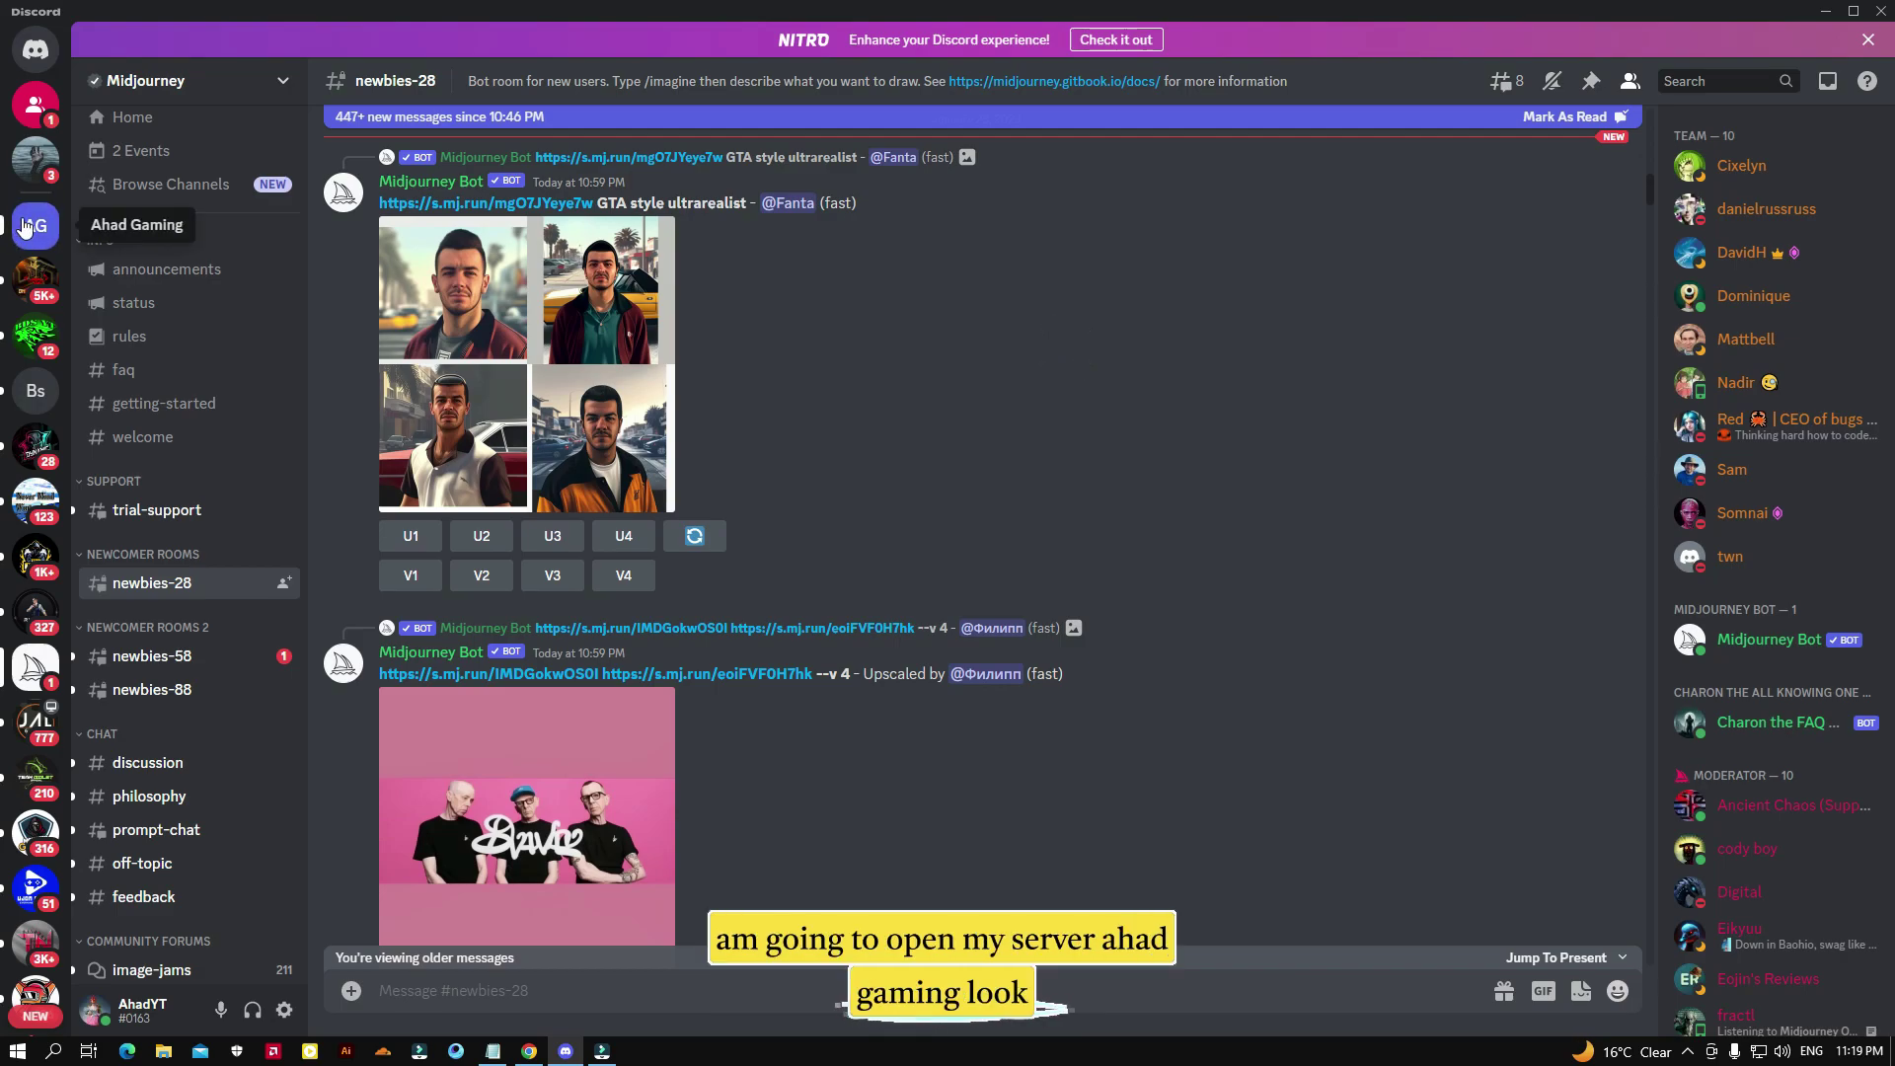
Step: In Ahad Gaming's #general, send the /imagine command with the prompt 'sea'
{"action": "left_click", "coordinate": [35, 225]}
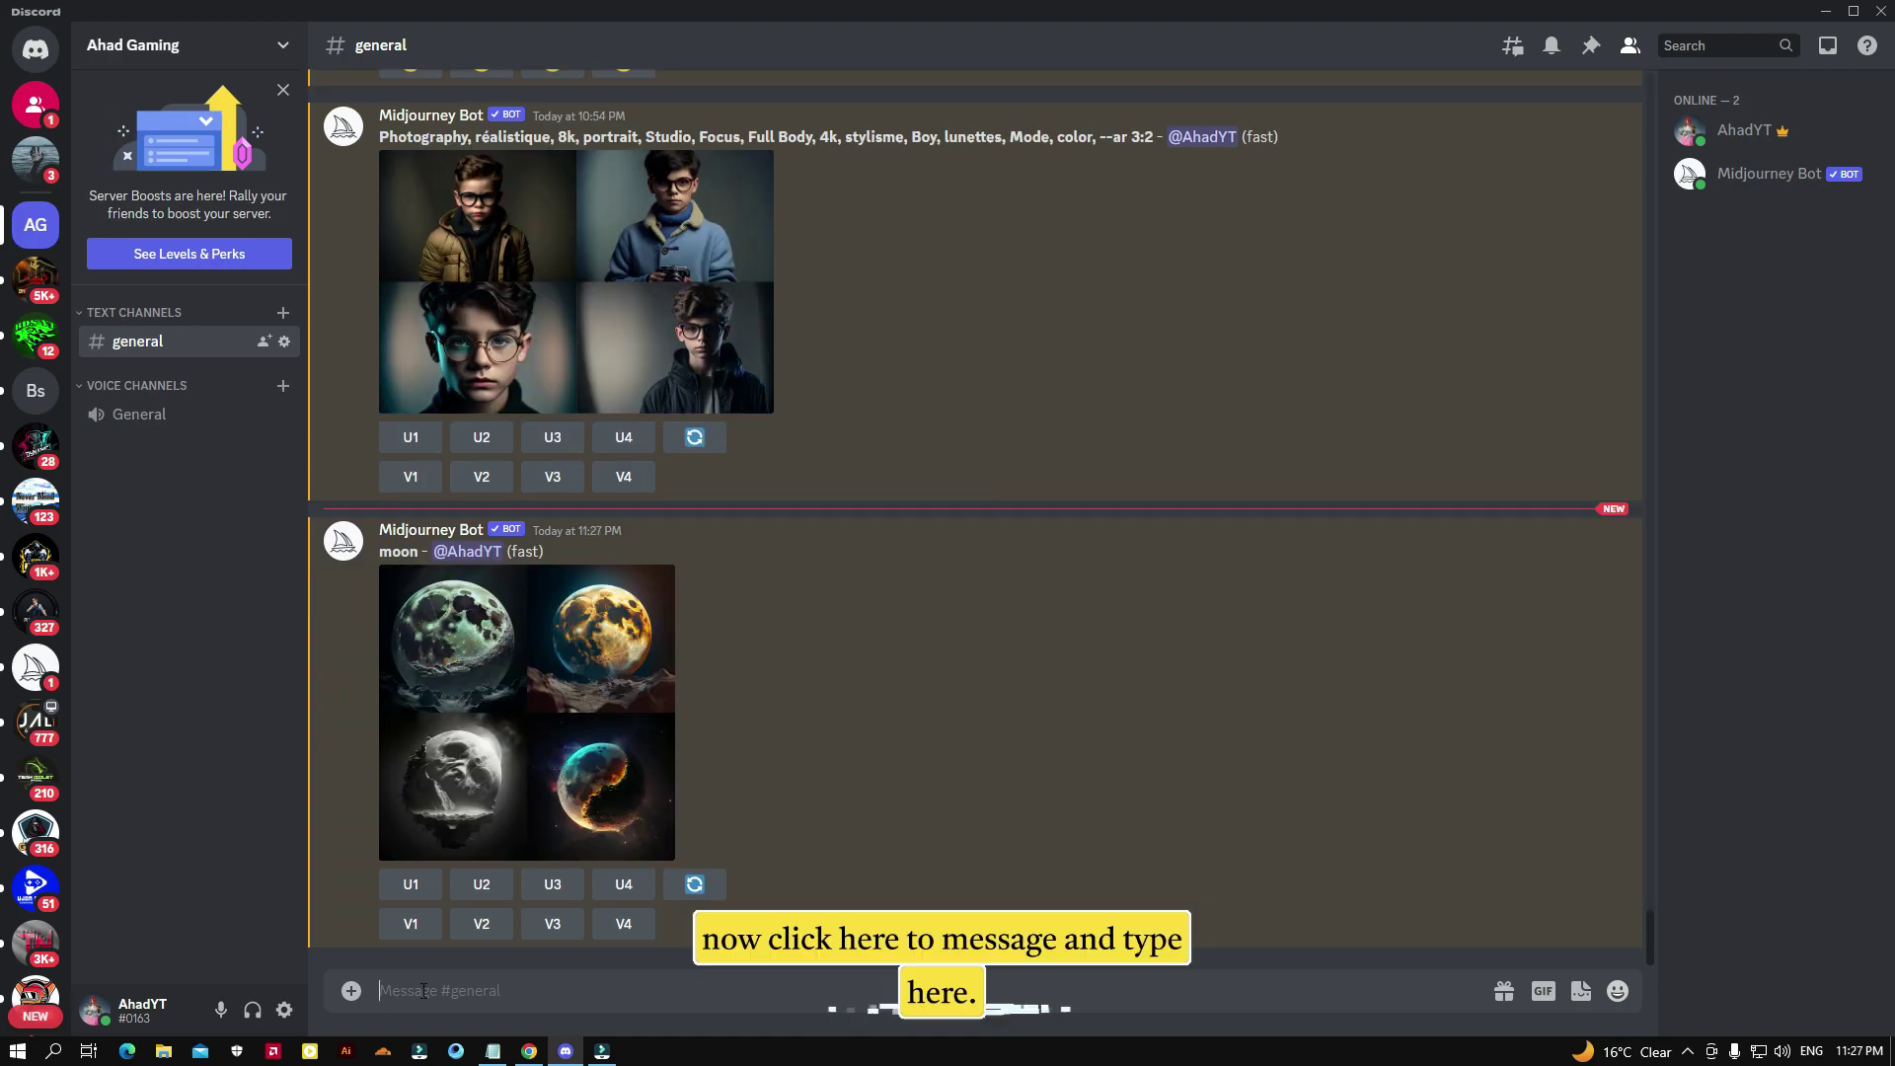
{"action": "left_click", "coordinate": [410, 993]}
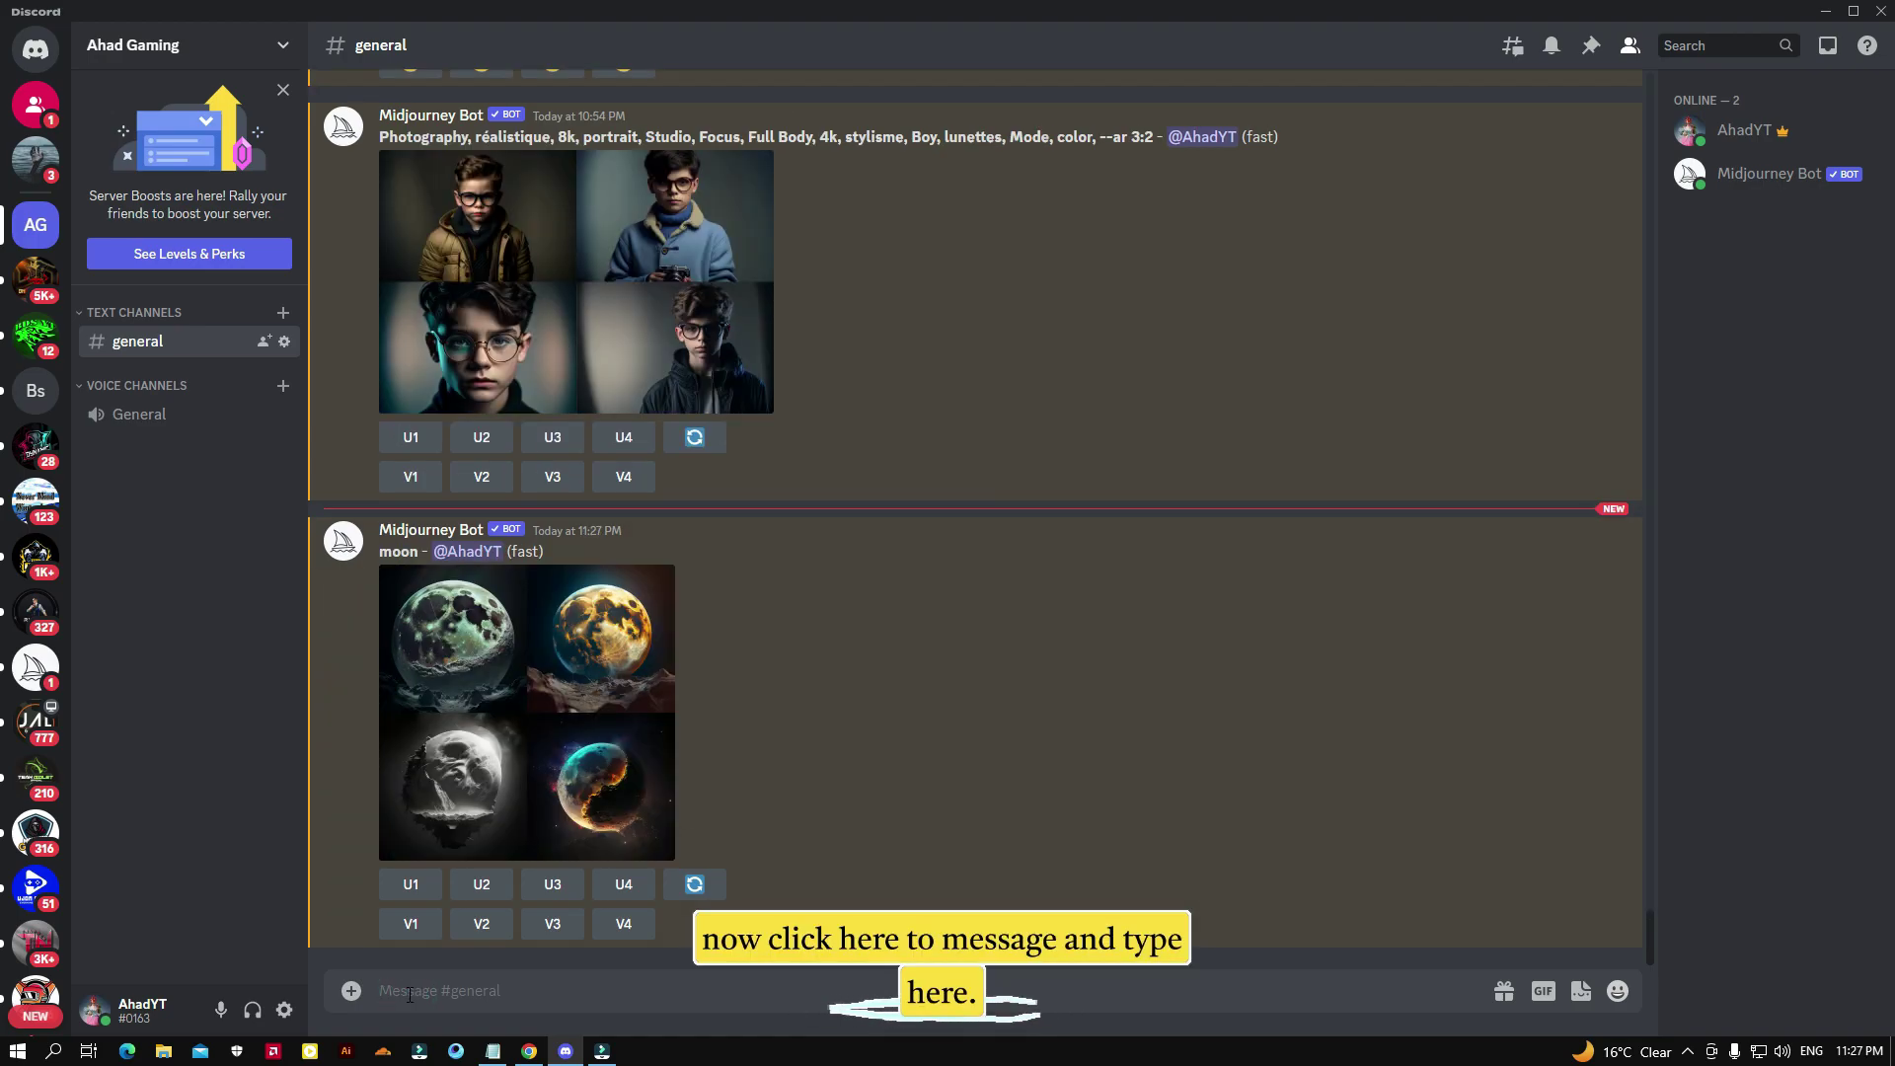
{"action": "type", "text": "/"}
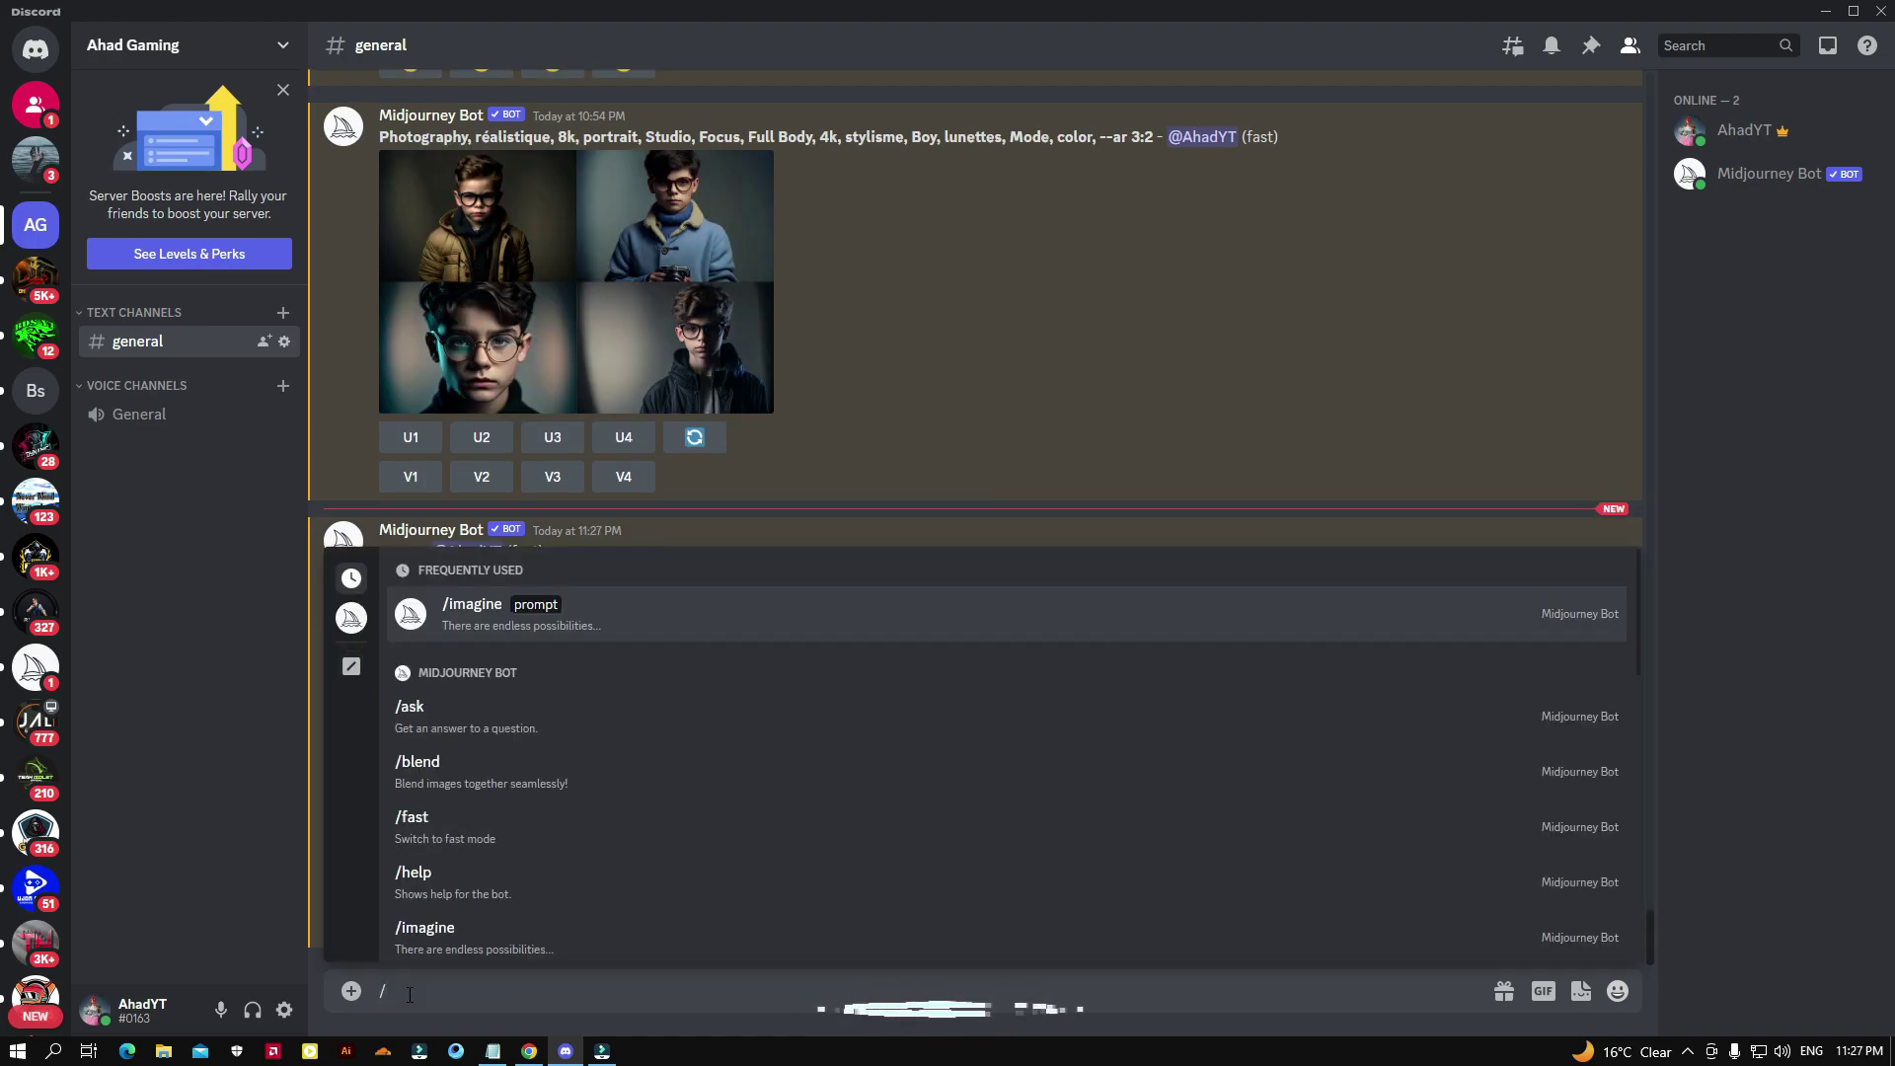
{"action": "left_click", "coordinate": [533, 611]}
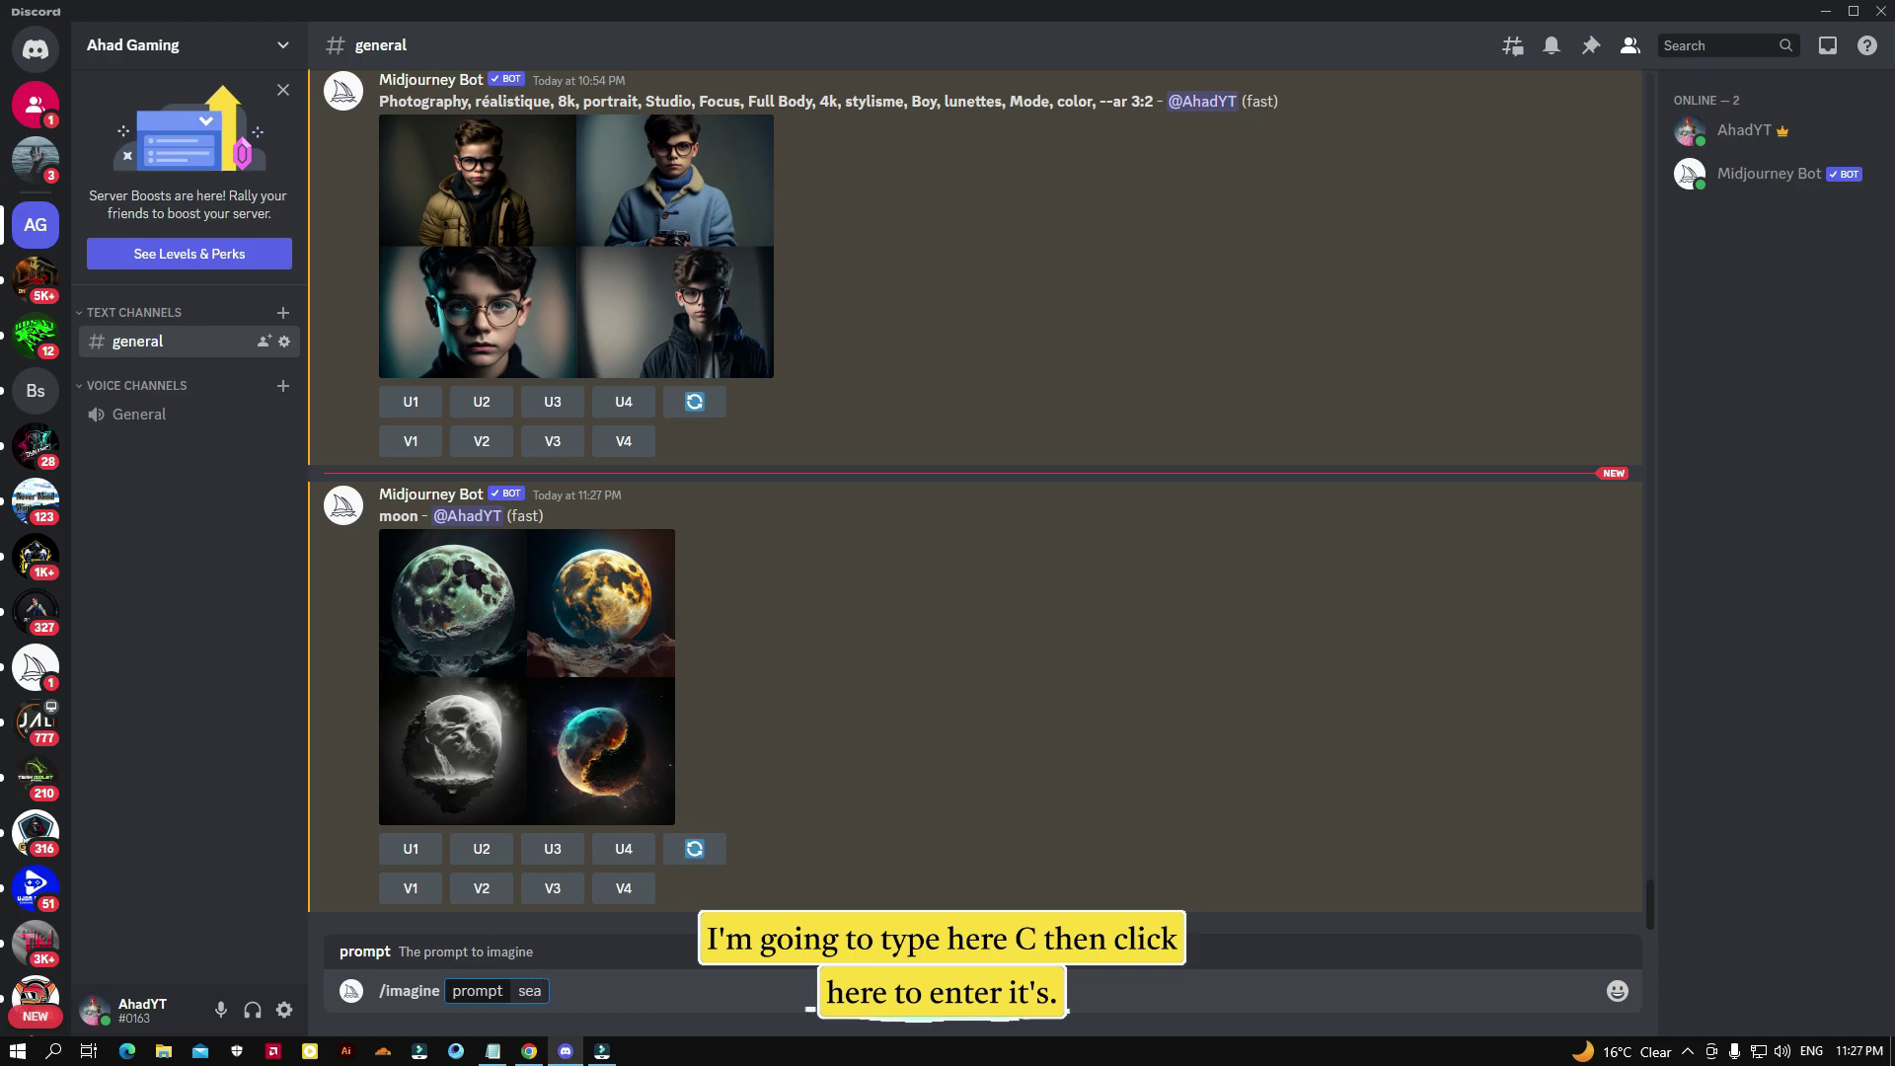
{"action": "key", "text": "Return"}
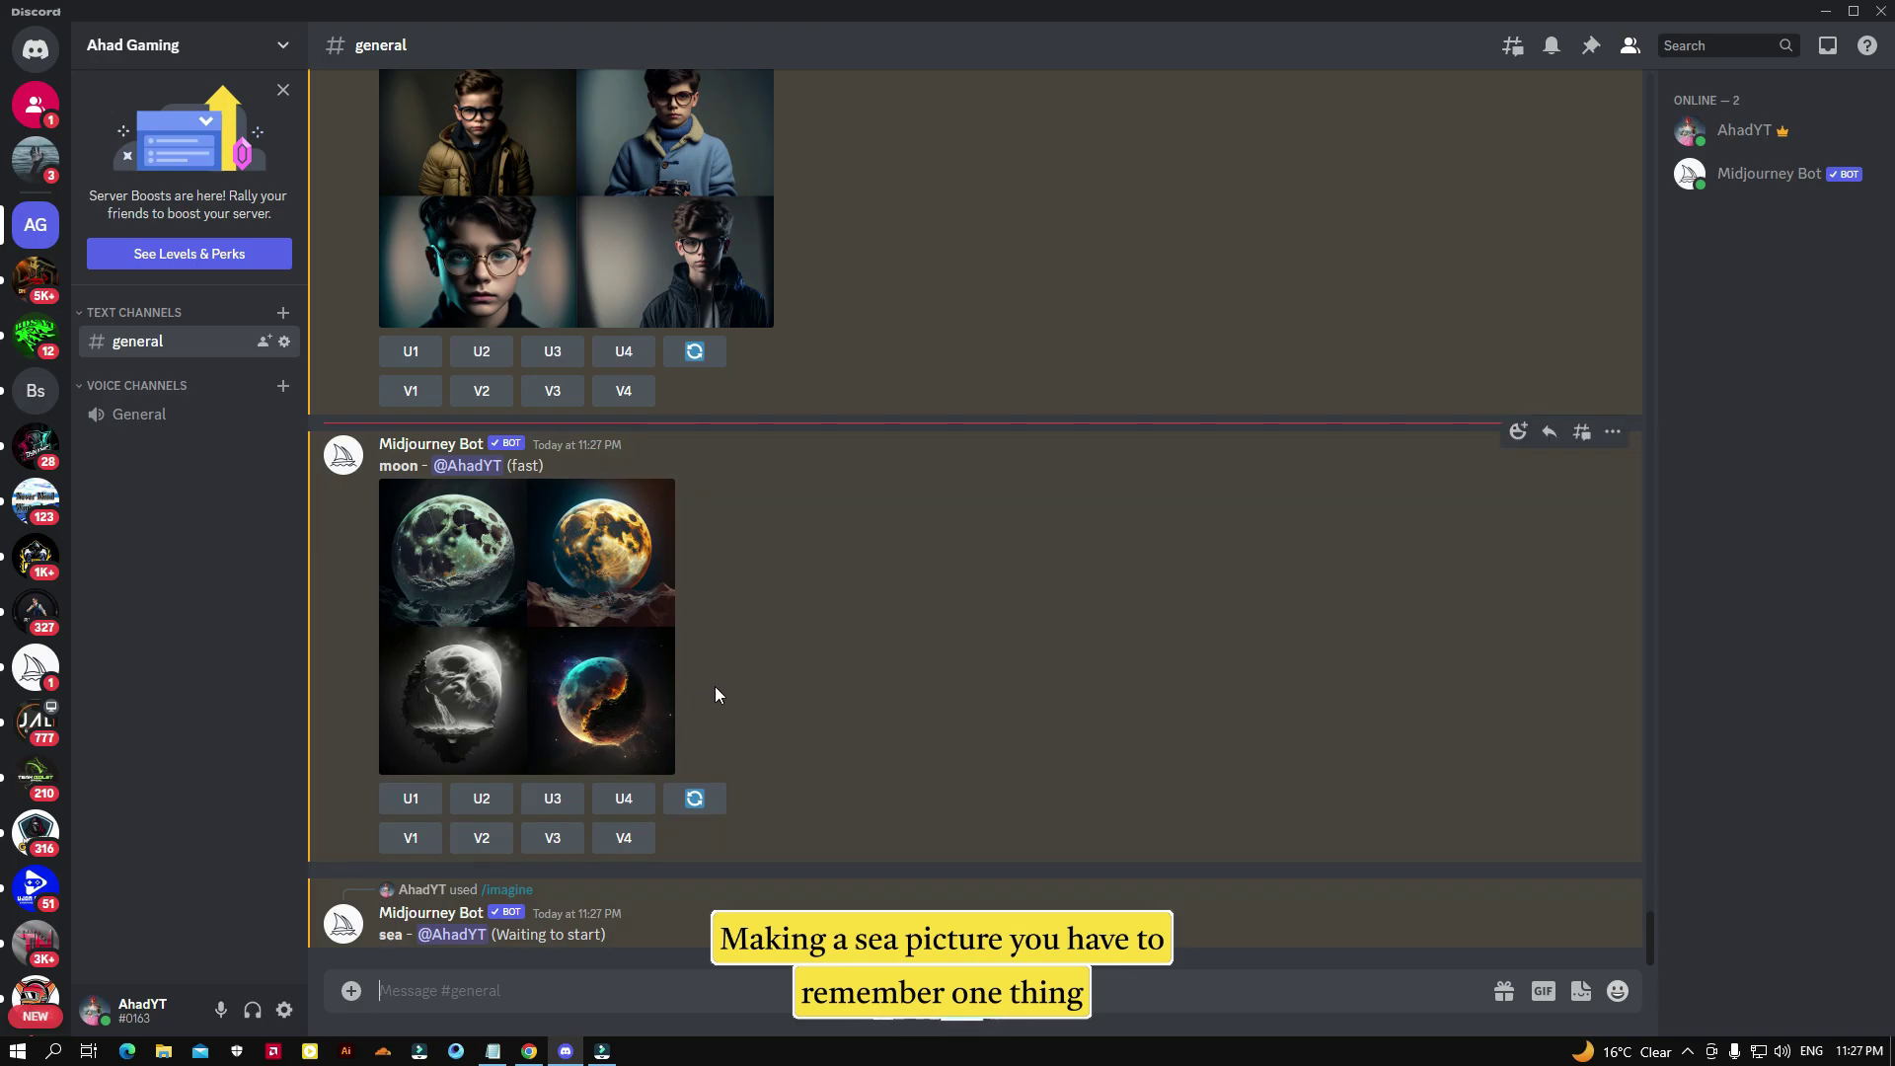
Step: Accept the Midjourney ToS in the 'Tos not accepted' message and return to the latest results
{"action": "scroll", "coordinate": [761, 596], "scroll_direction": "up", "scroll_amount": 20}
{"action": "scroll", "coordinate": [764, 598], "scroll_direction": "up", "scroll_amount": 20}
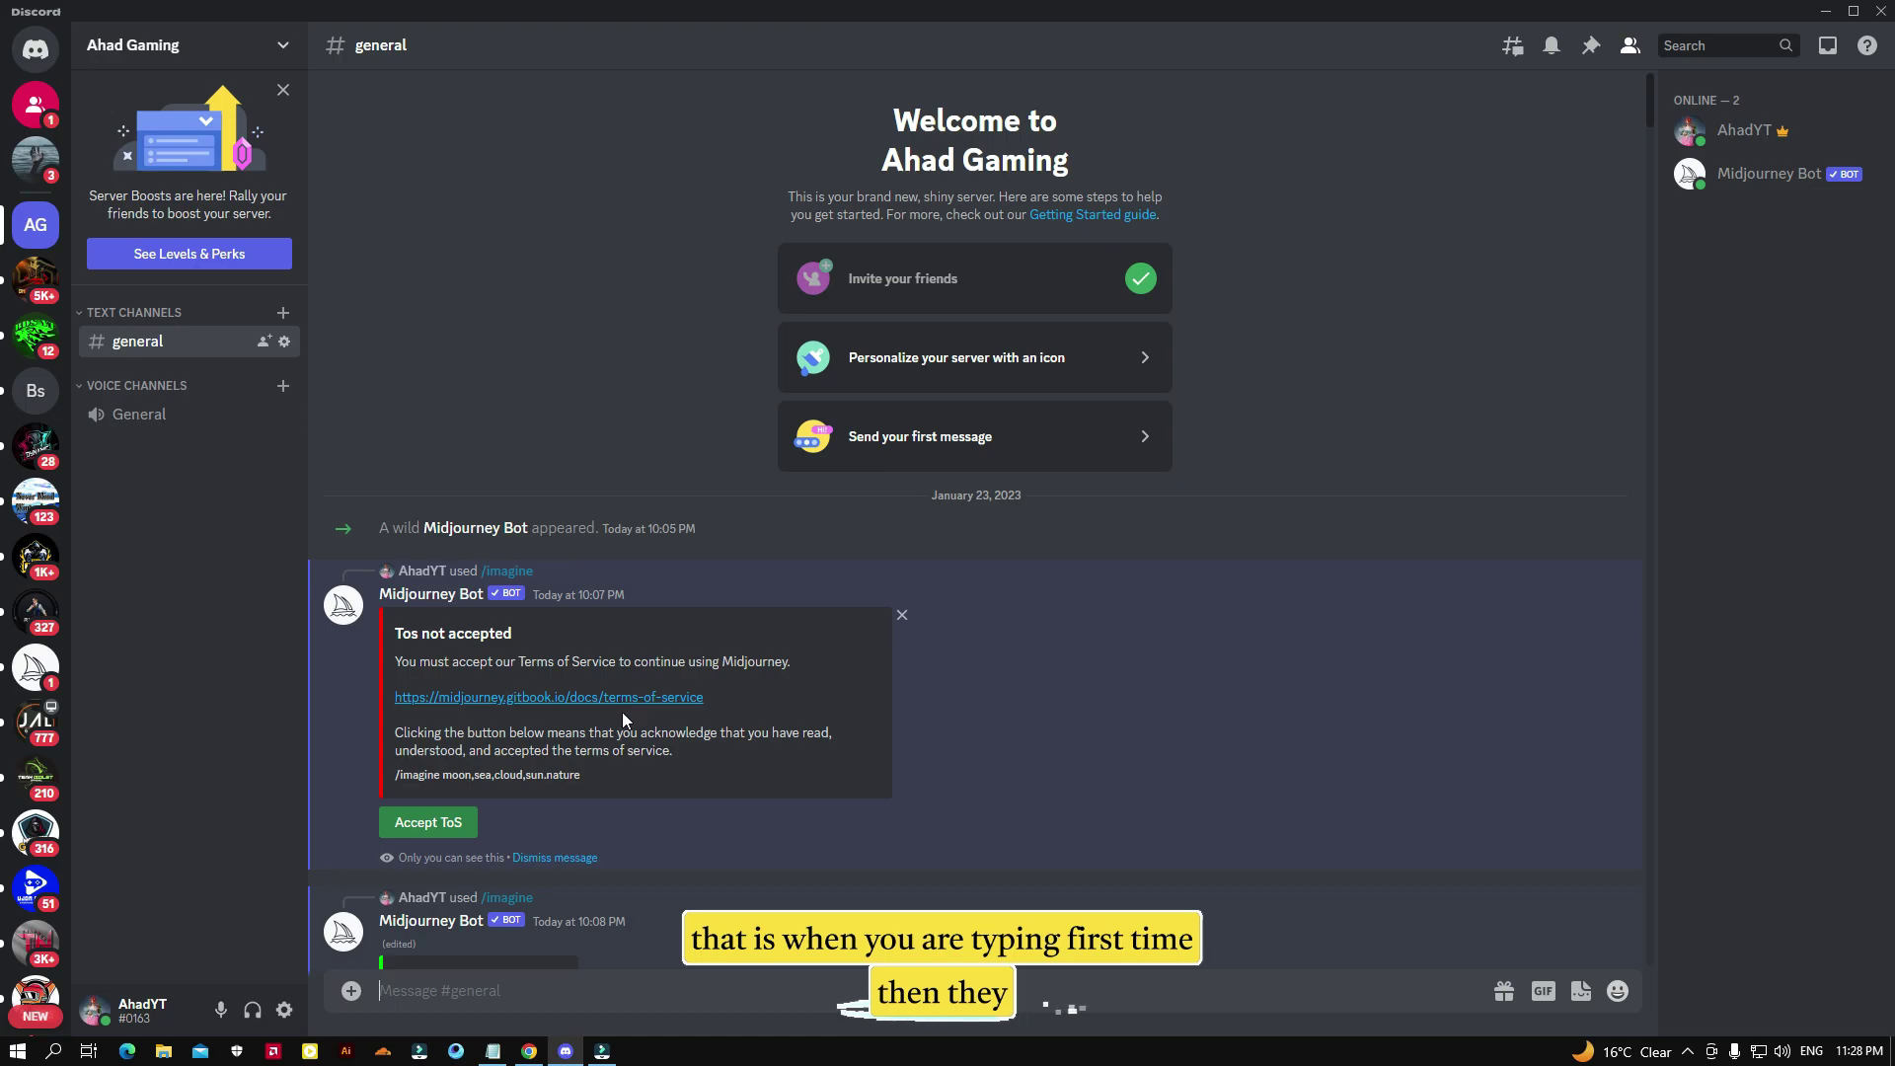
{"action": "left_click", "coordinate": [430, 837]}
{"action": "scroll", "coordinate": [670, 760], "scroll_direction": "down", "scroll_amount": 15}
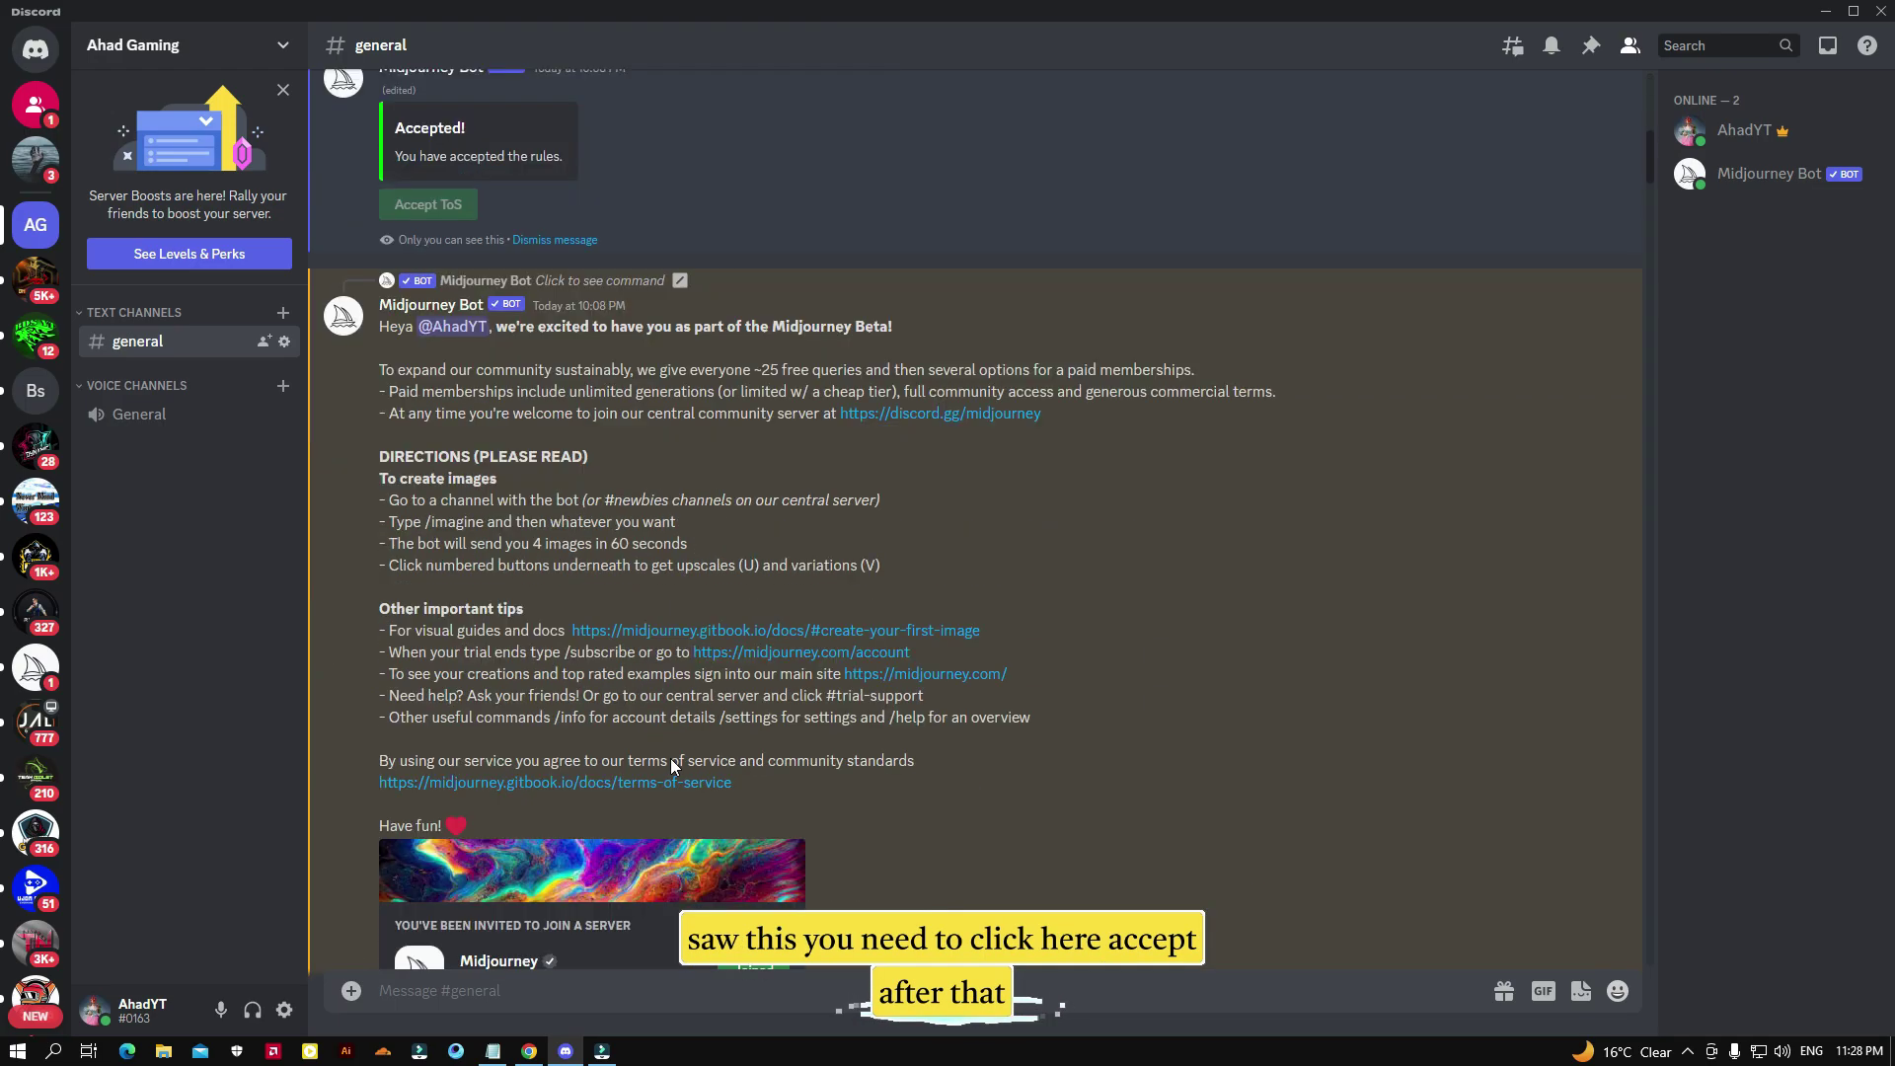
{"action": "scroll", "coordinate": [677, 754], "scroll_direction": "down", "scroll_amount": 20}
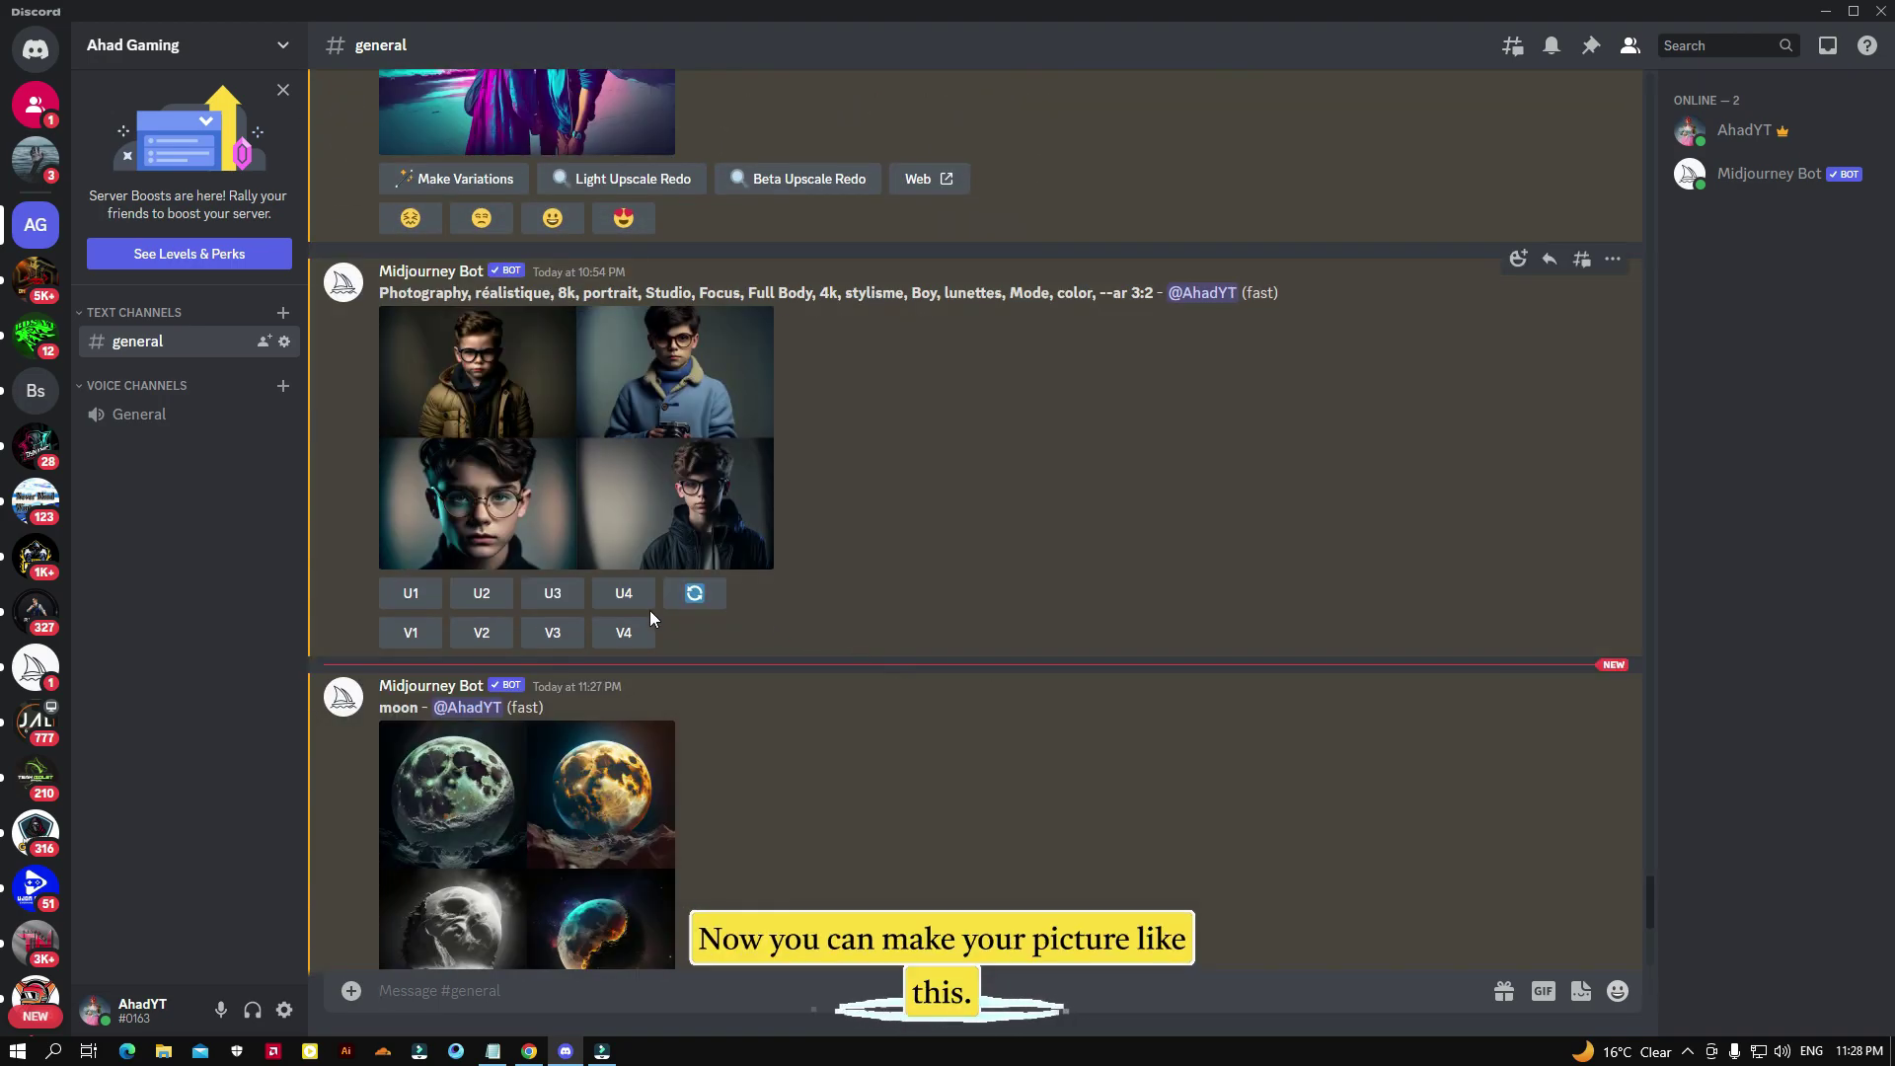
{"action": "scroll", "coordinate": [636, 785], "scroll_direction": "down", "scroll_amount": 5}
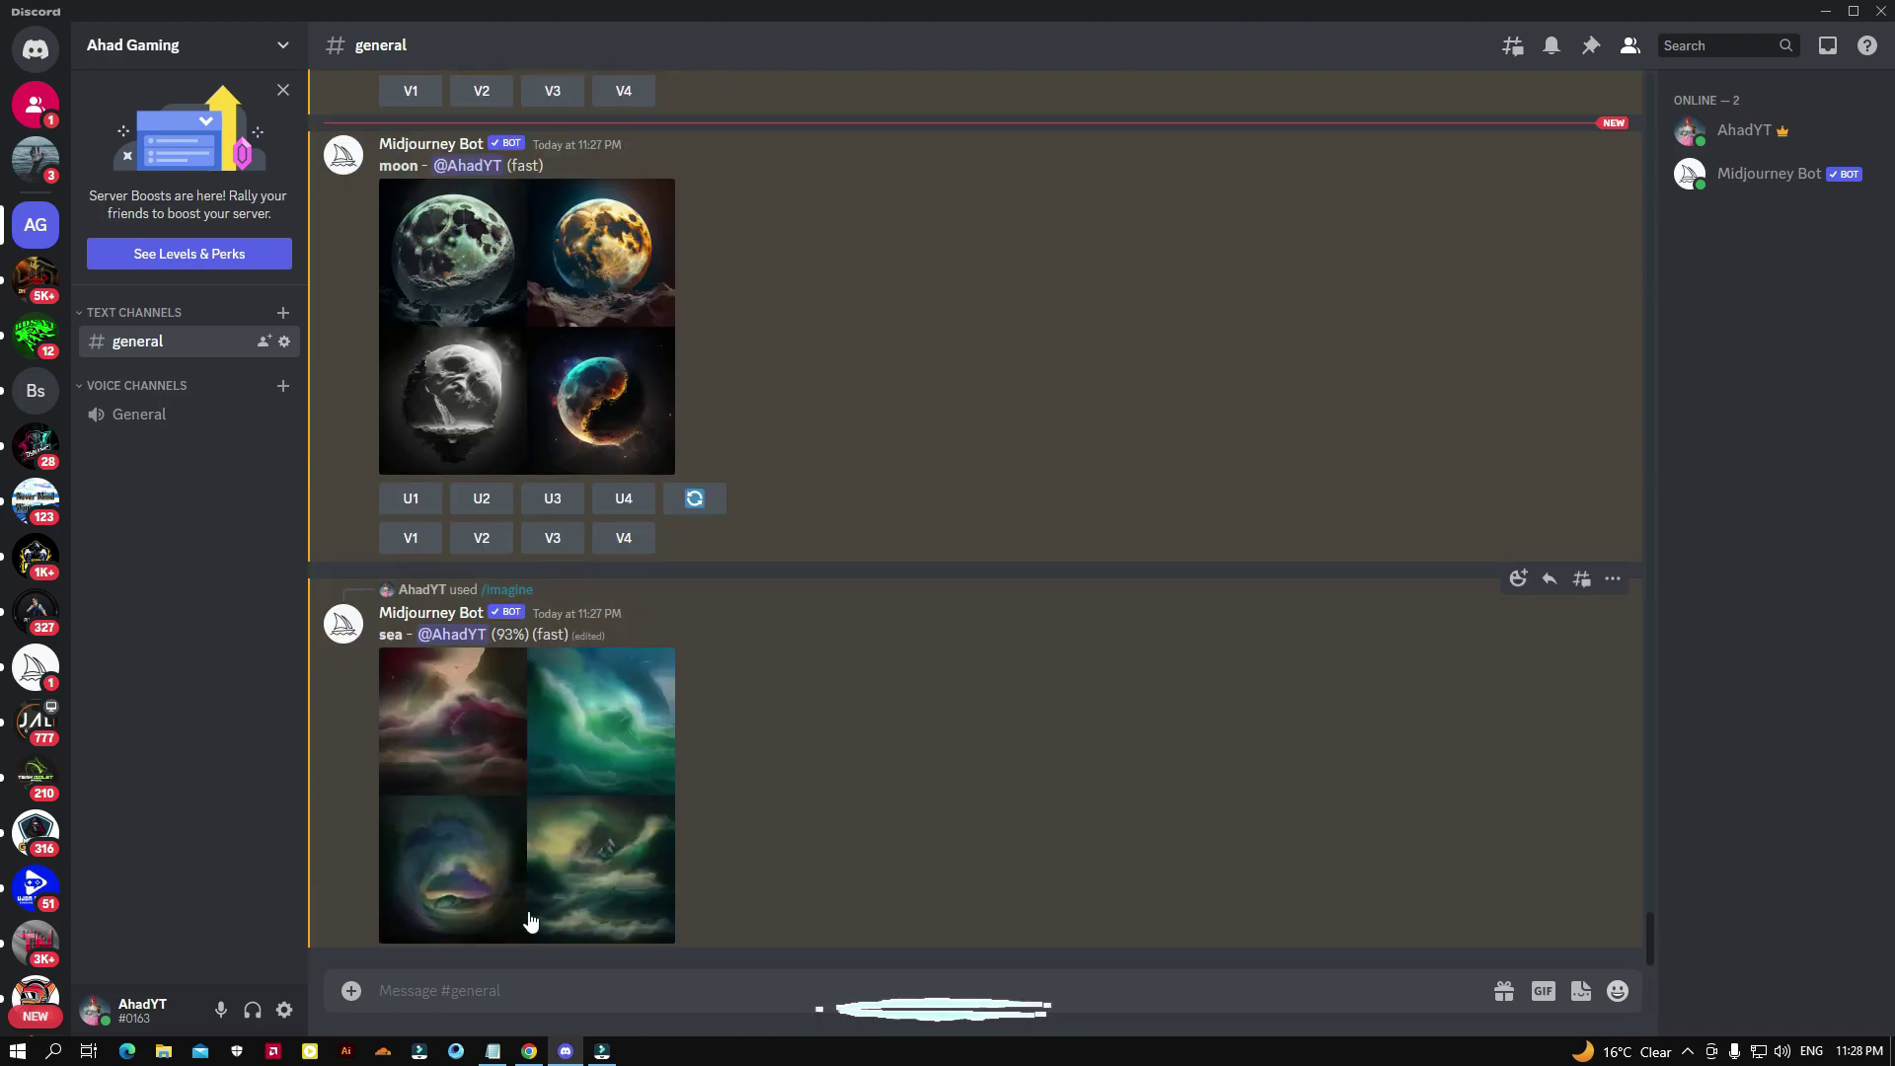
Step: Upload the istockphoto portrait from Downloads and post it in #general
{"action": "left_click", "coordinate": [351, 991]}
{"action": "left_click", "coordinate": [409, 847]}
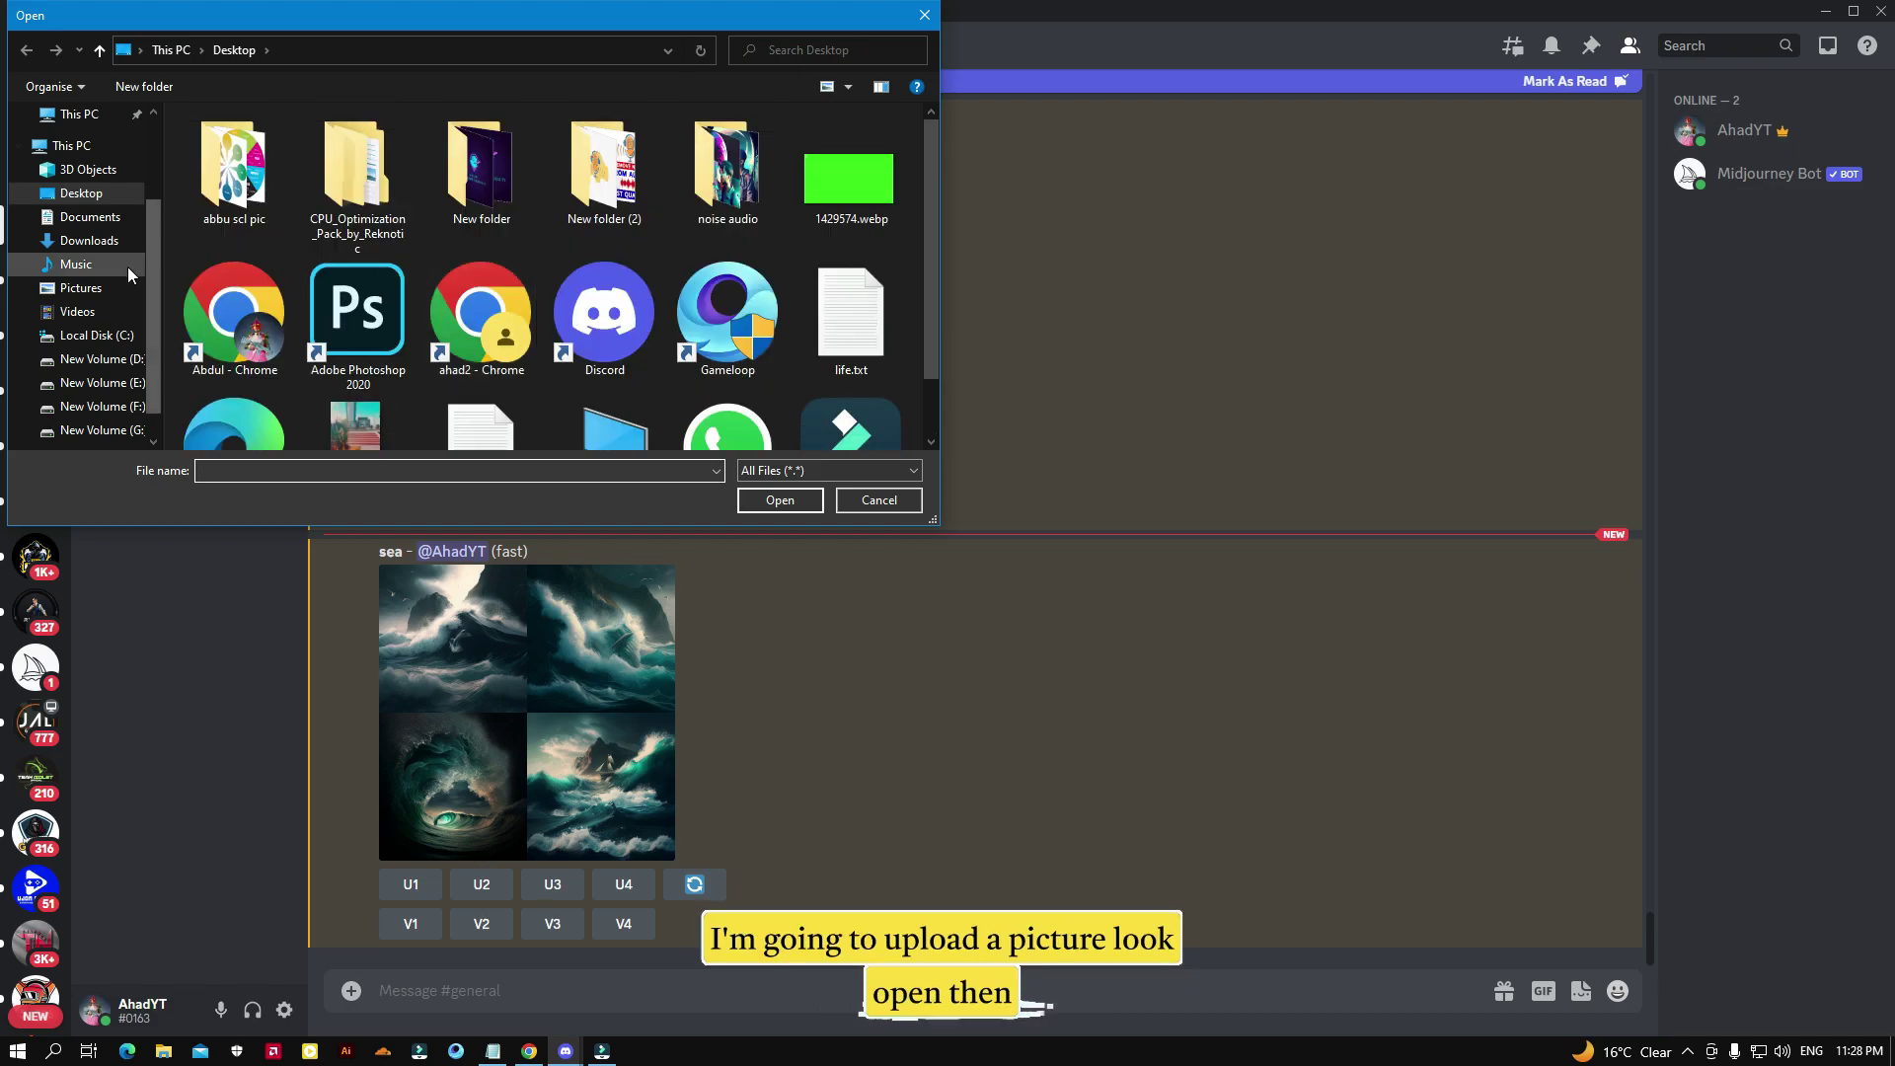
{"action": "left_click", "coordinate": [89, 241]}
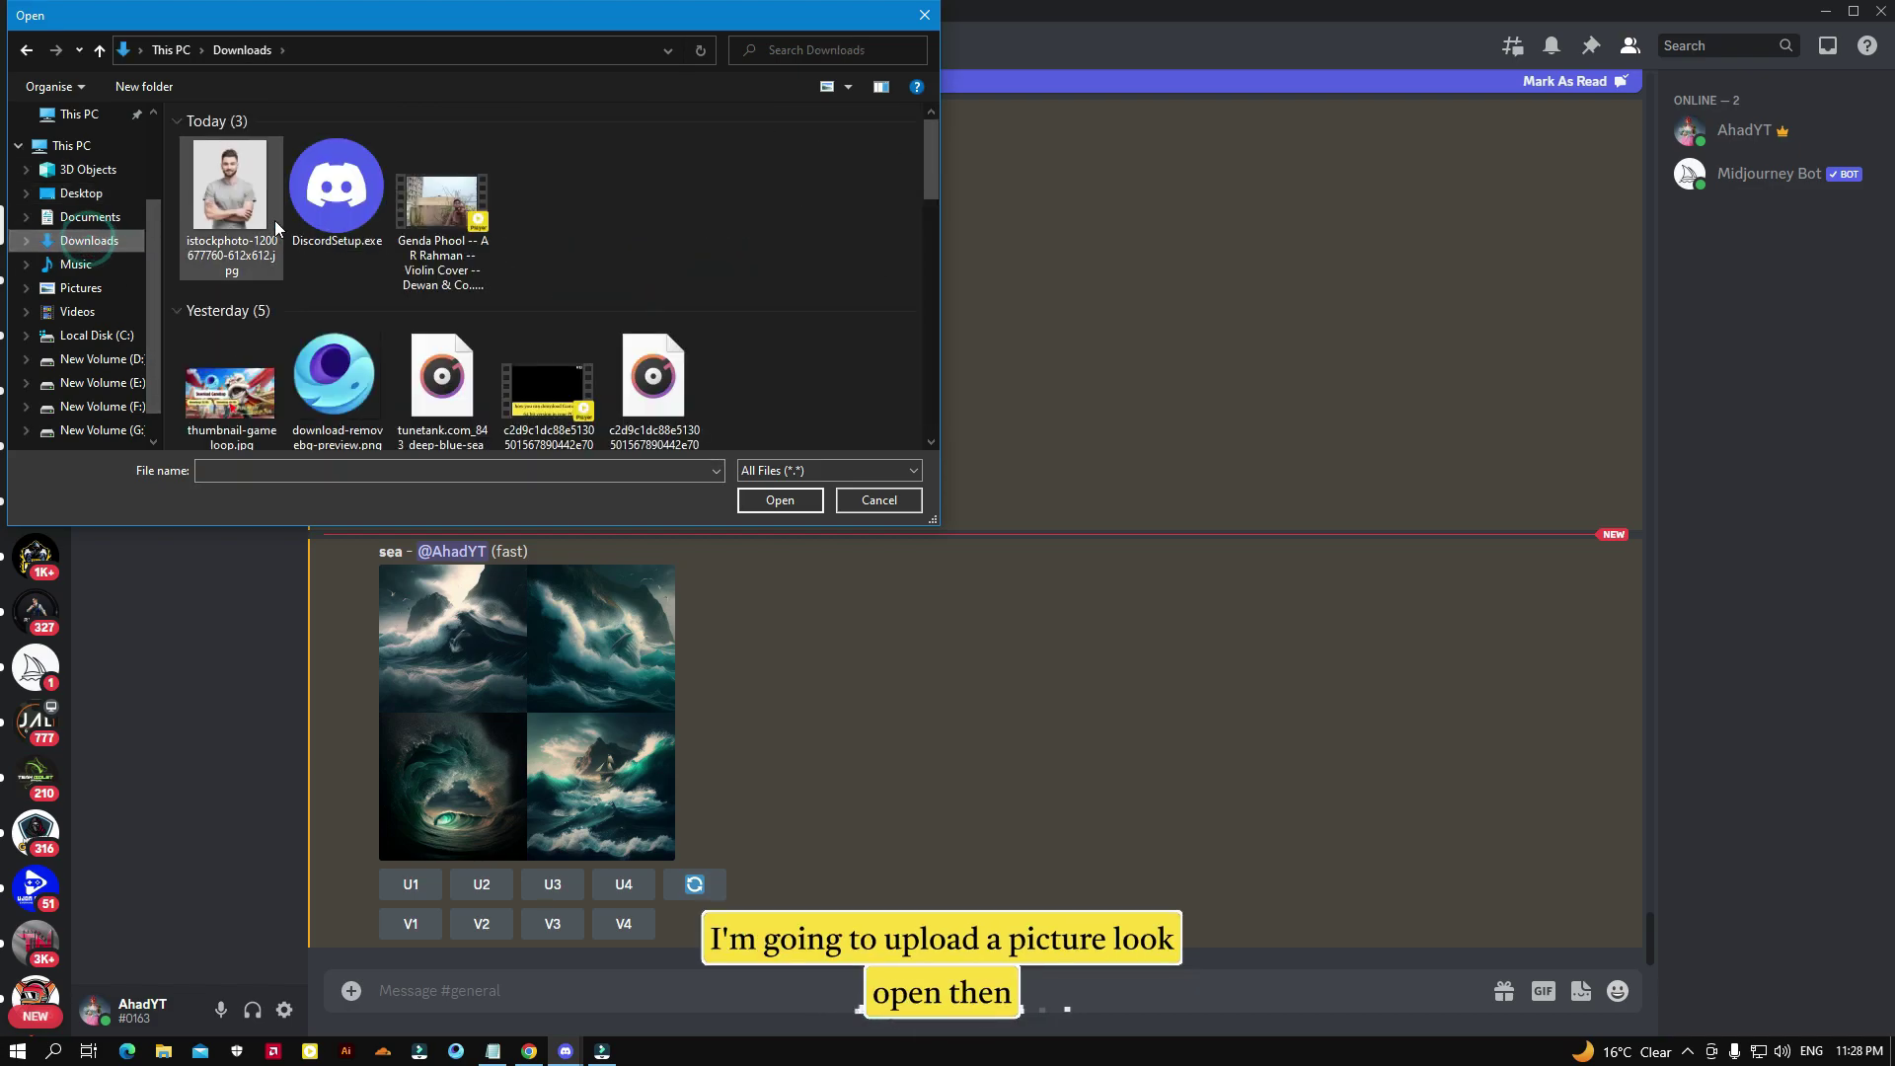
{"action": "left_click", "coordinate": [276, 228]}
{"action": "left_click", "coordinate": [780, 499]}
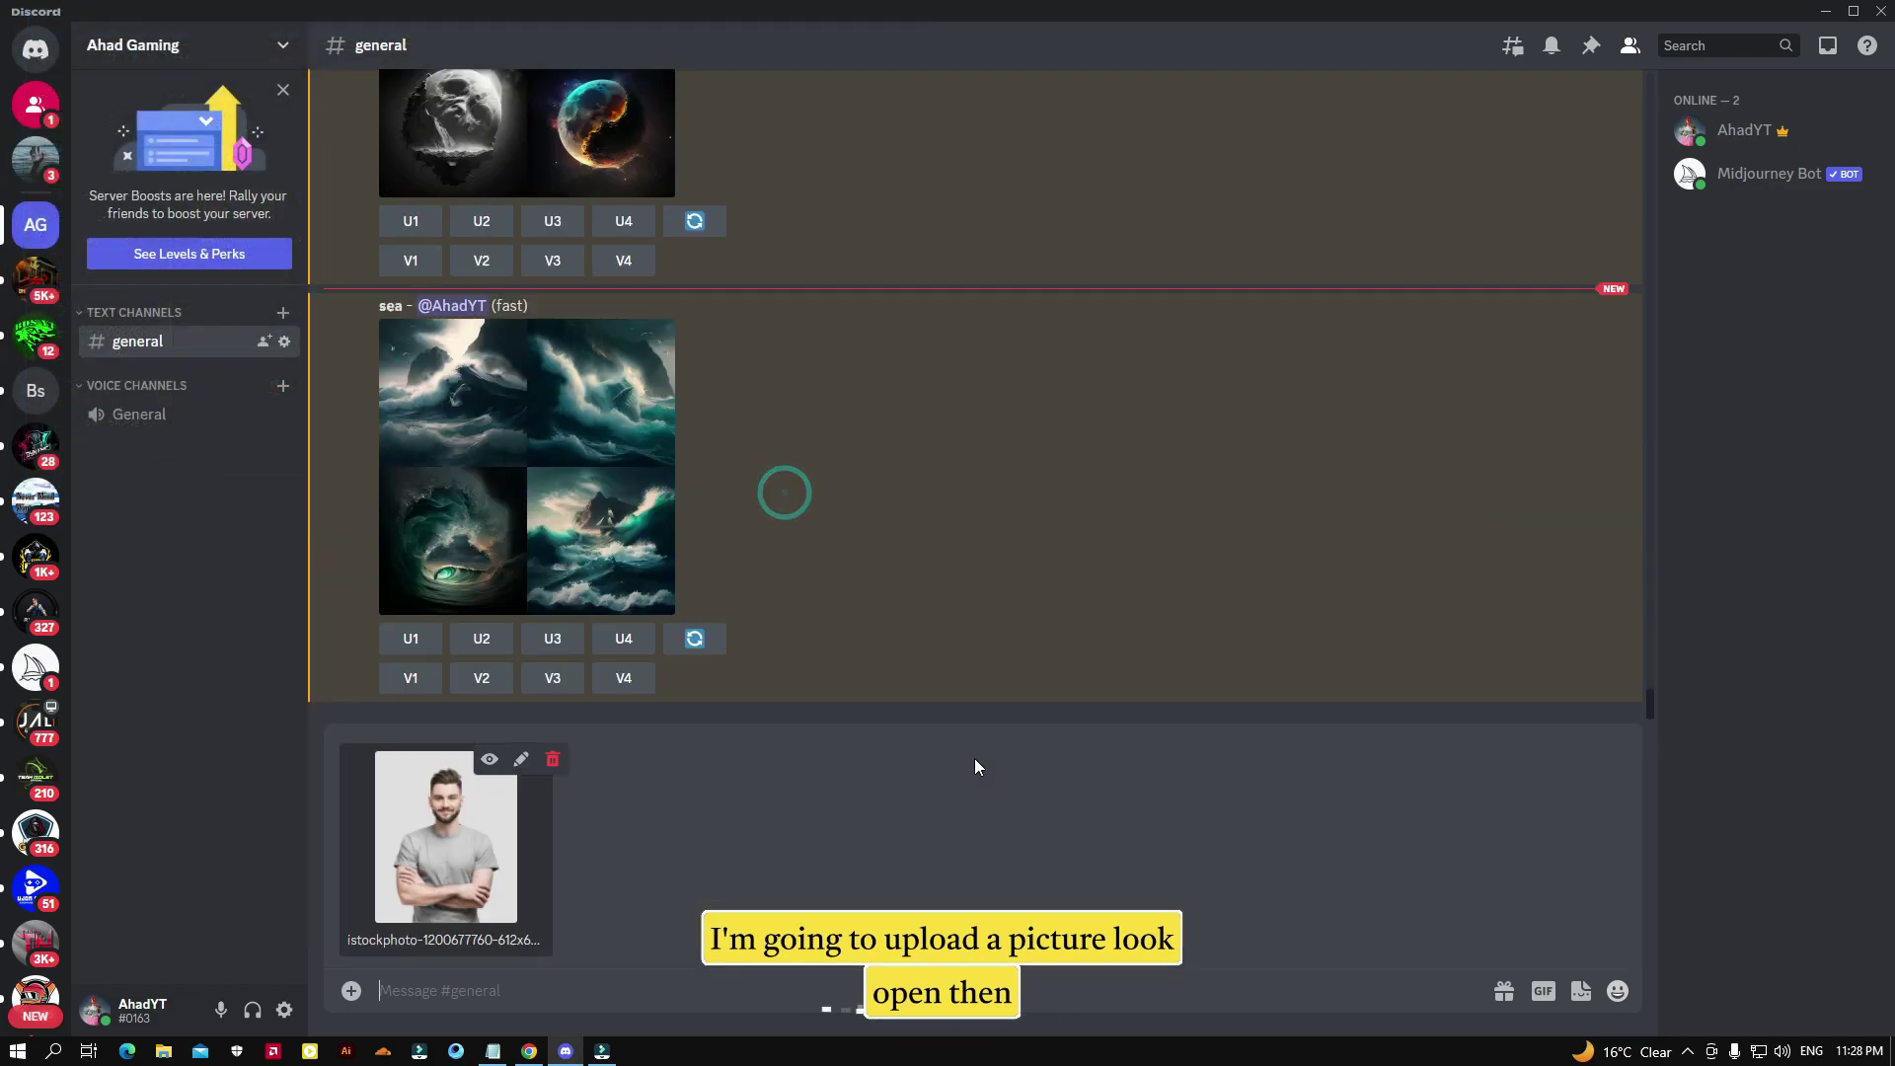
{"action": "key", "text": "Return"}
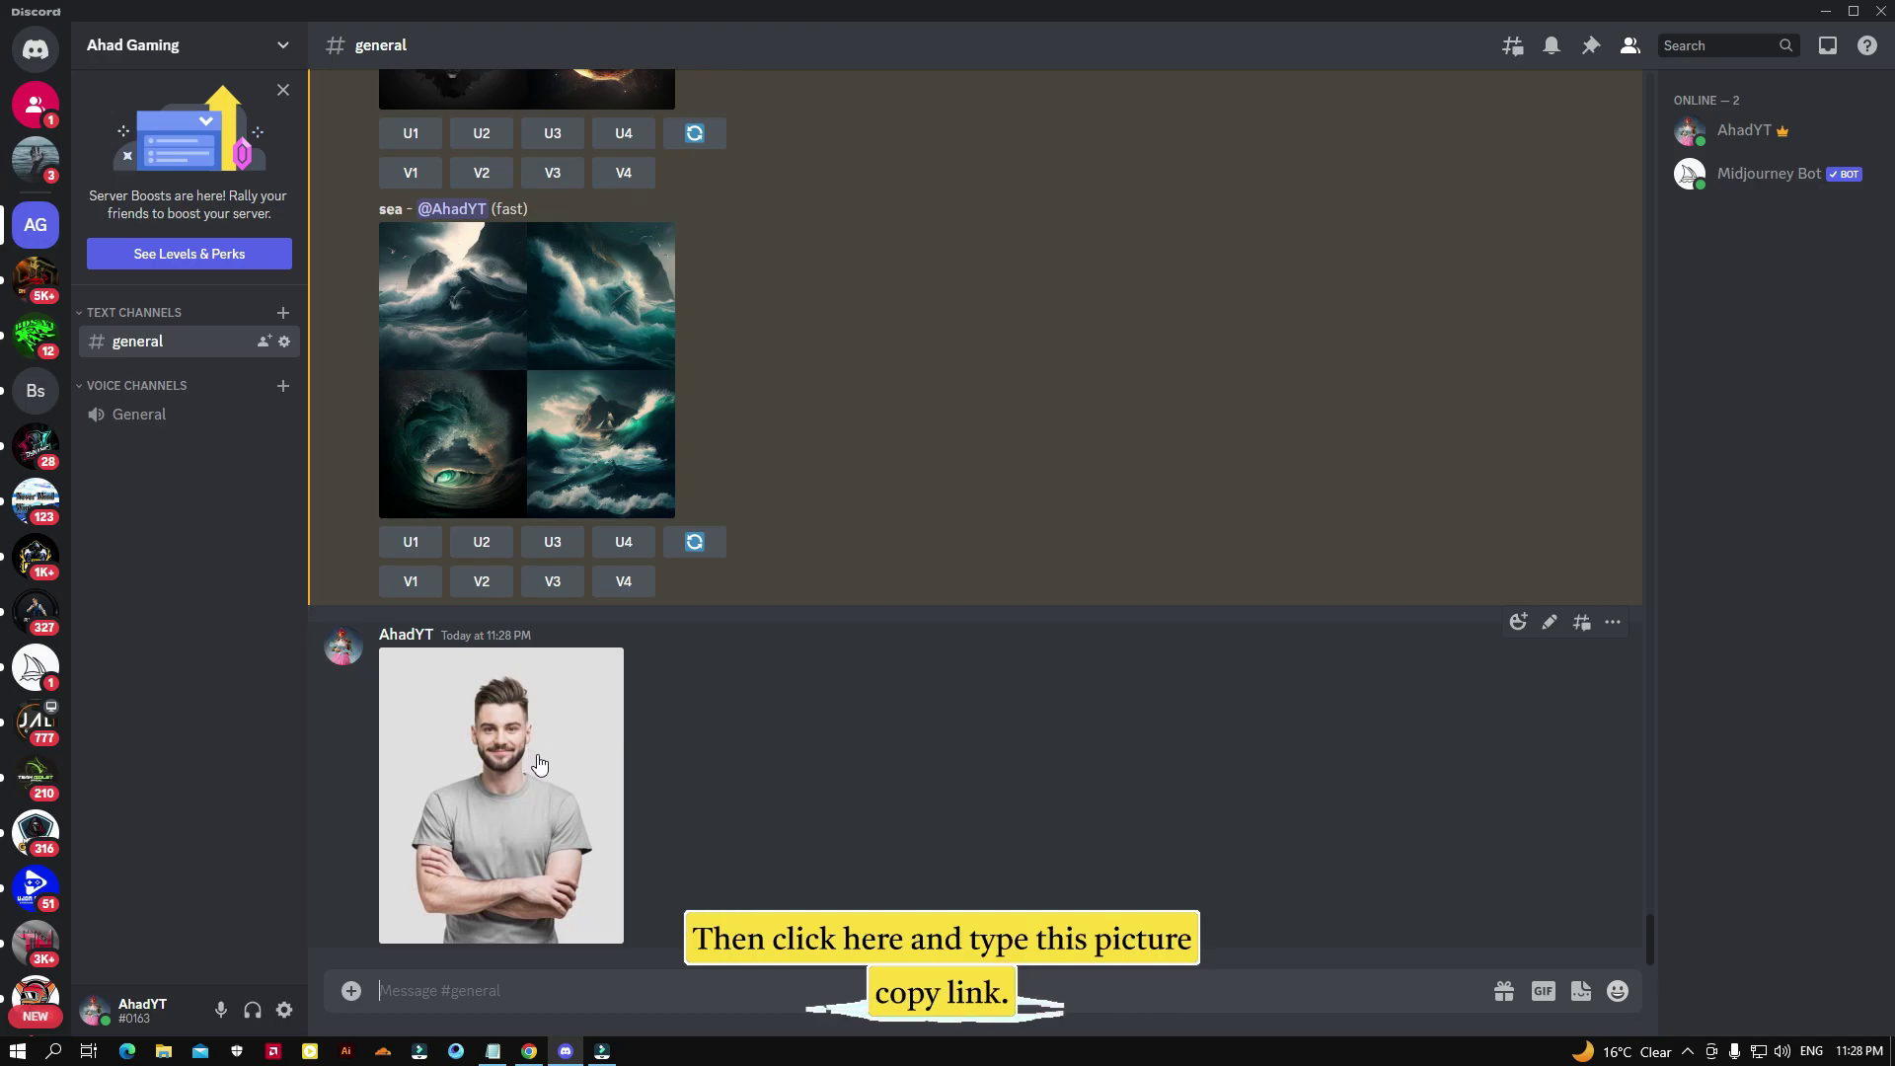
Step: Copy the link of the posted portrait photo
{"action": "right_click", "coordinate": [531, 760]}
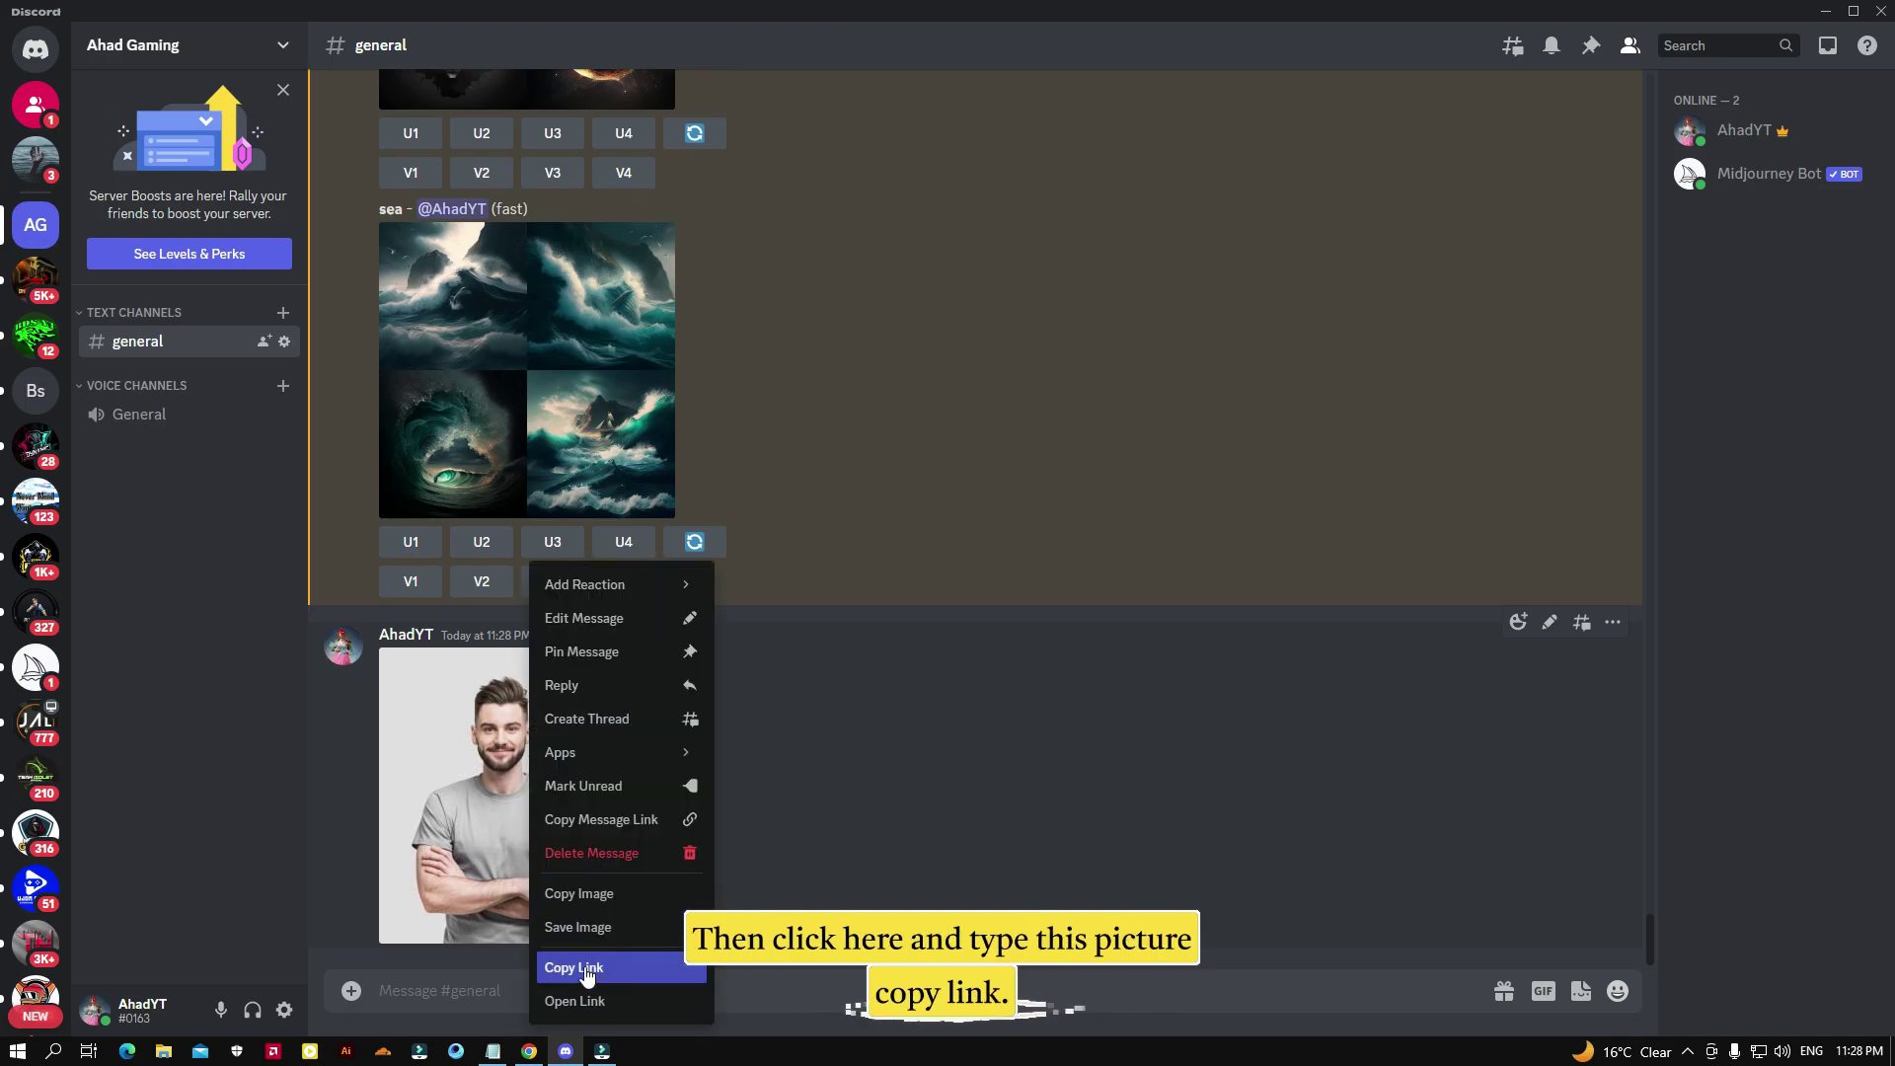
{"action": "left_click", "coordinate": [584, 967]}
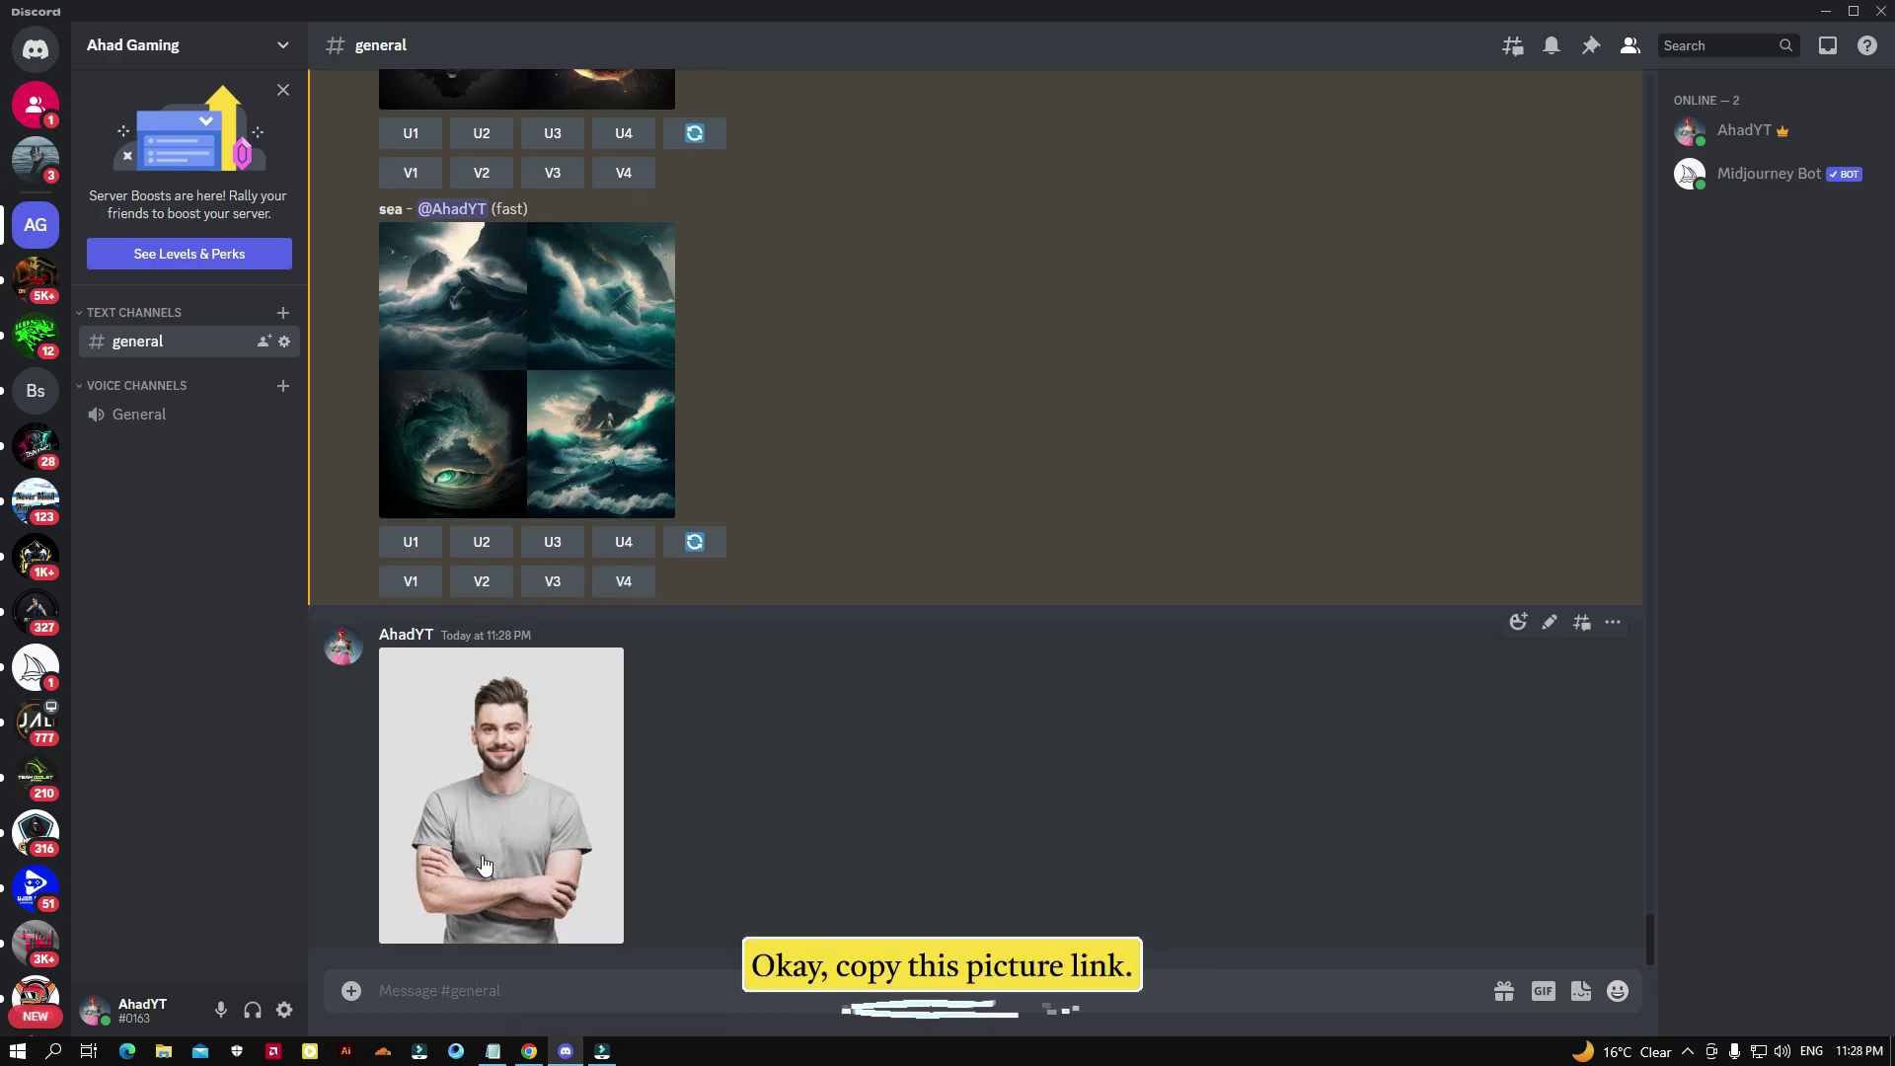
{"action": "right_click", "coordinate": [481, 846]}
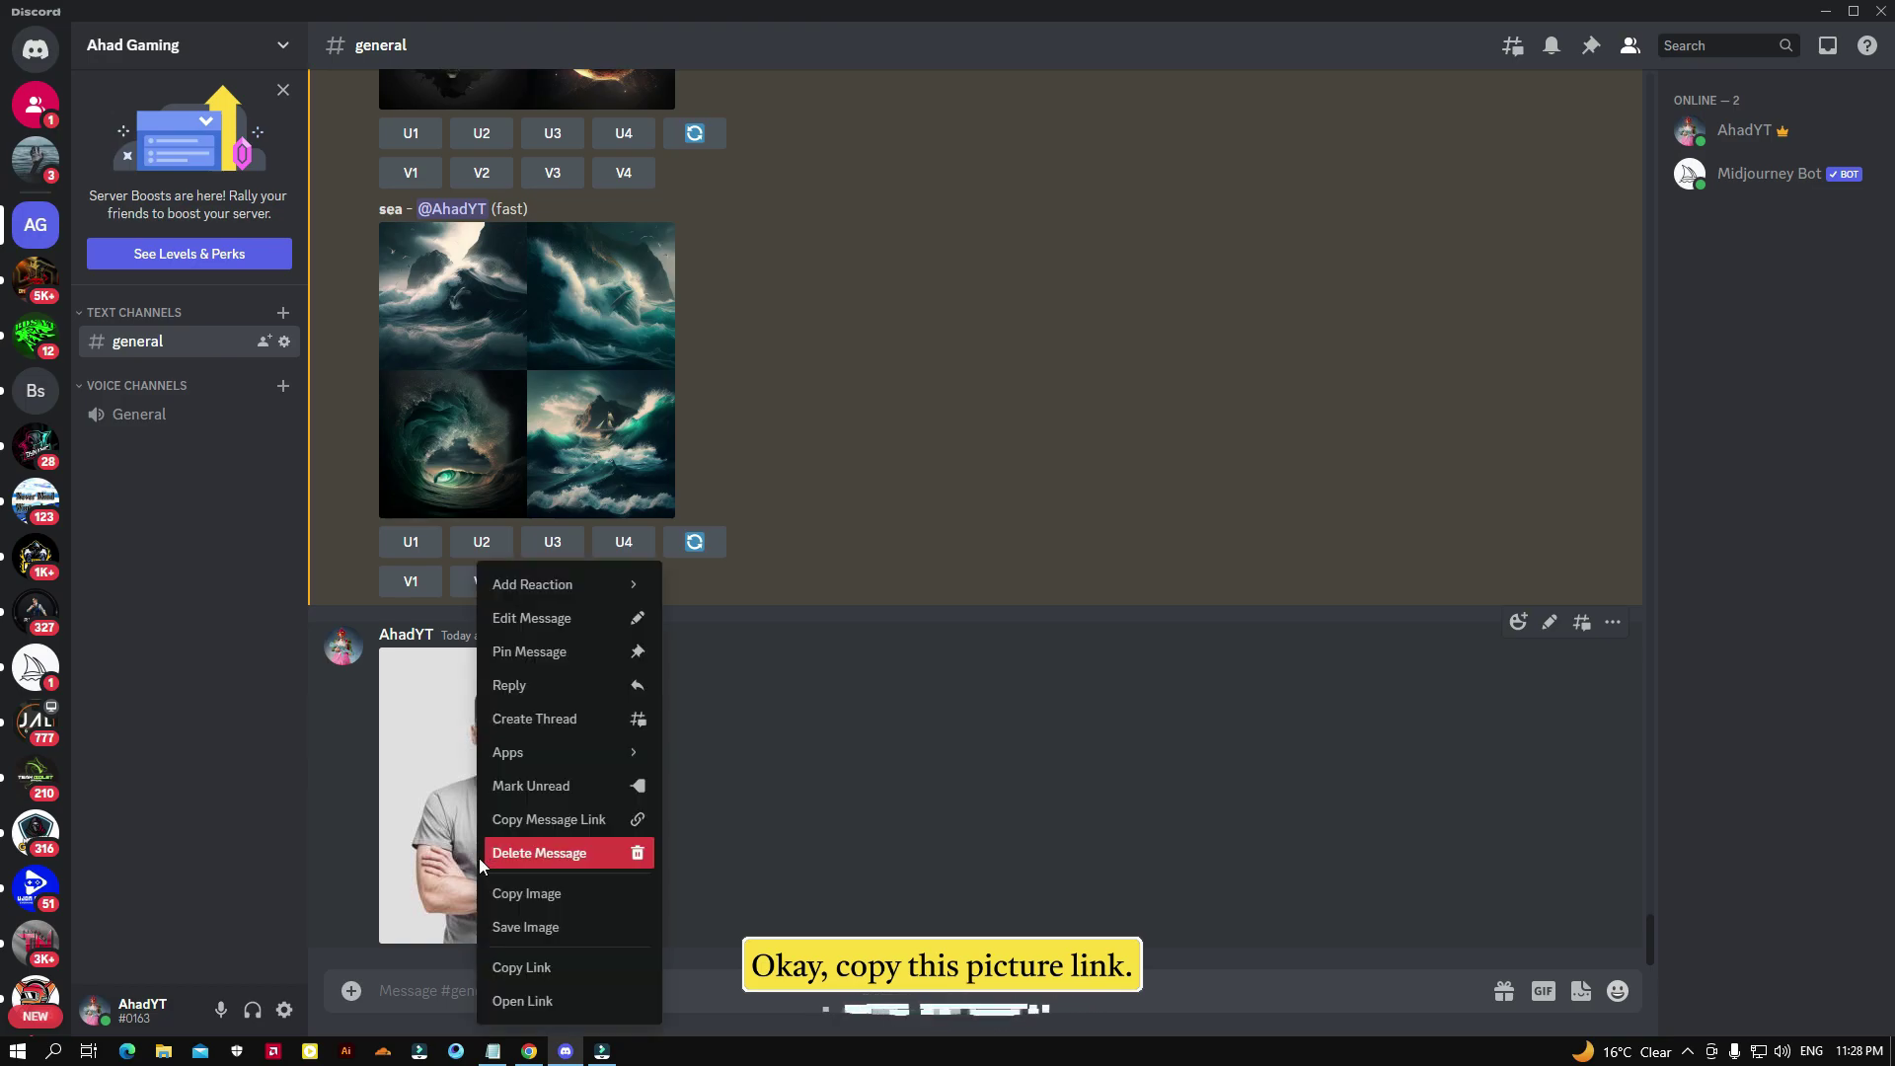
{"action": "left_click", "coordinate": [524, 976]}
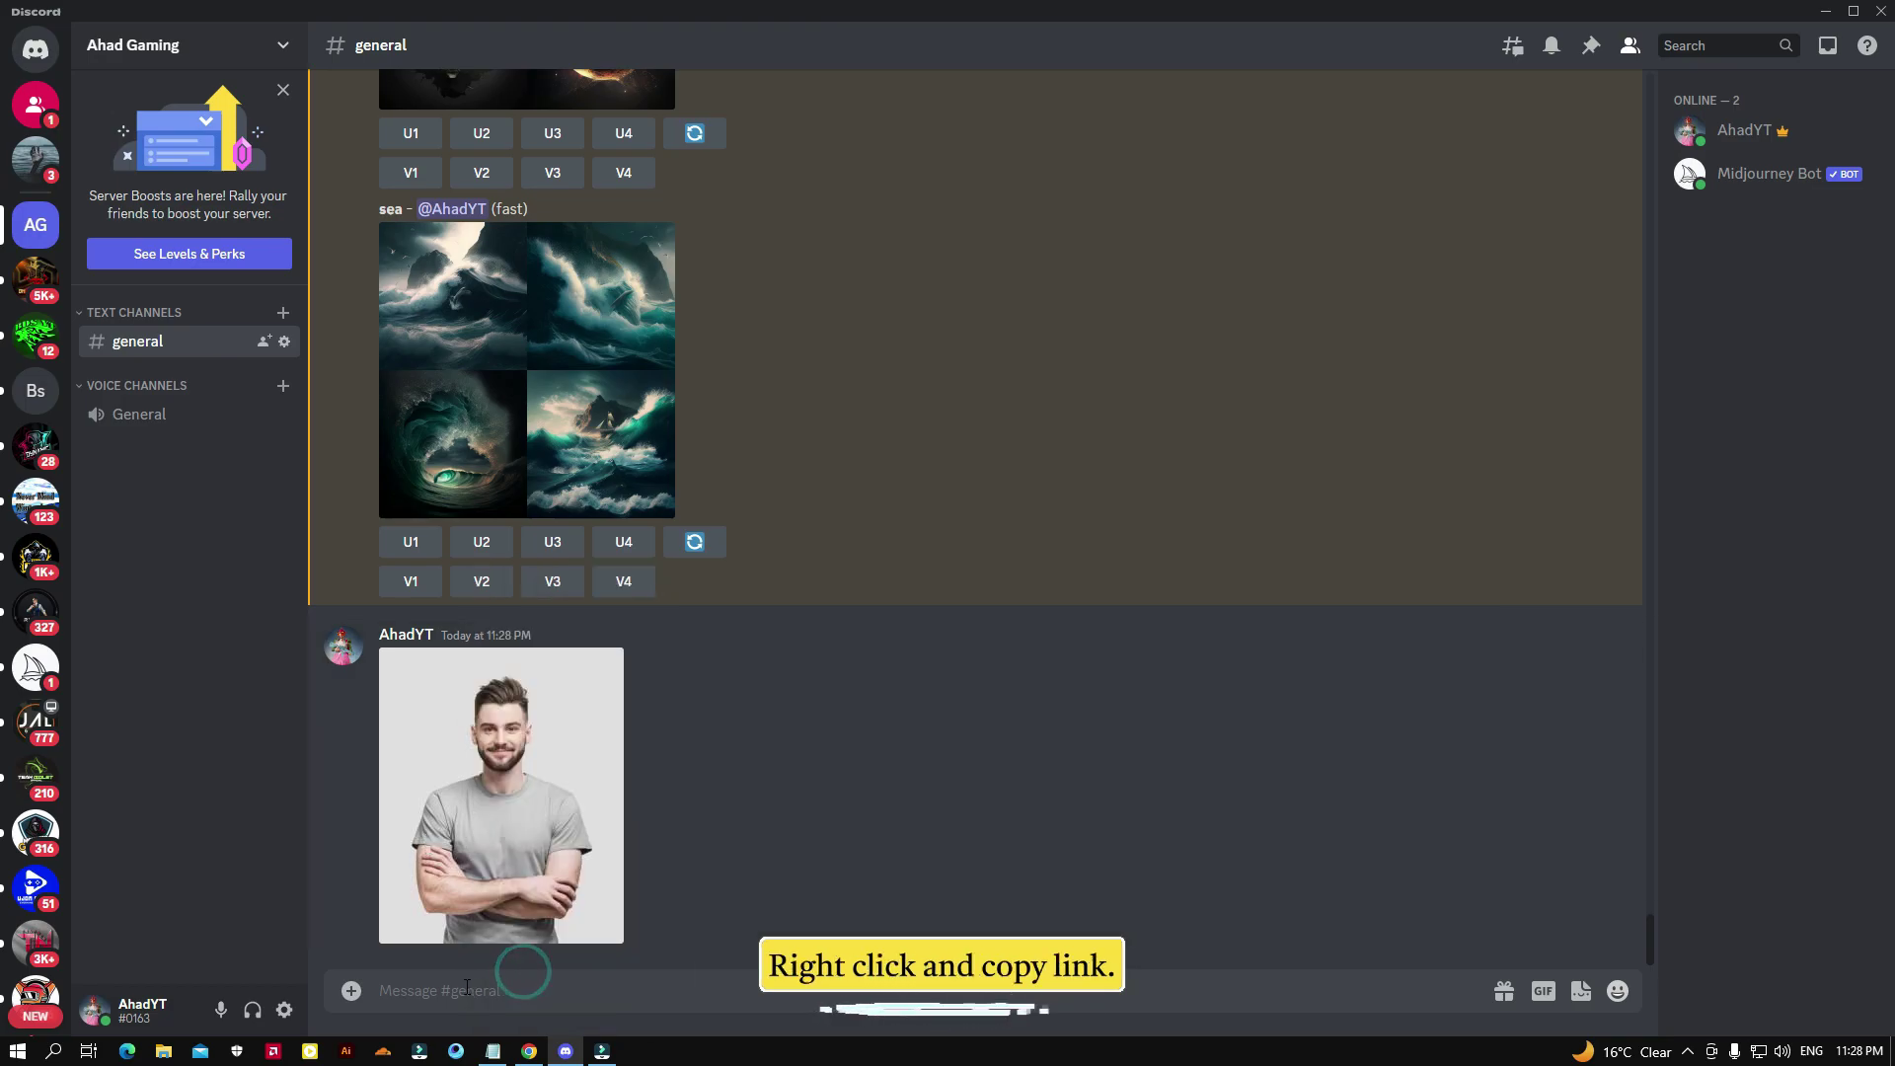
Step: Send /imagine with the pasted portrait link followed by ', sea' as the prompt
{"action": "left_click", "coordinate": [465, 986]}
{"action": "type", "text": "/"}
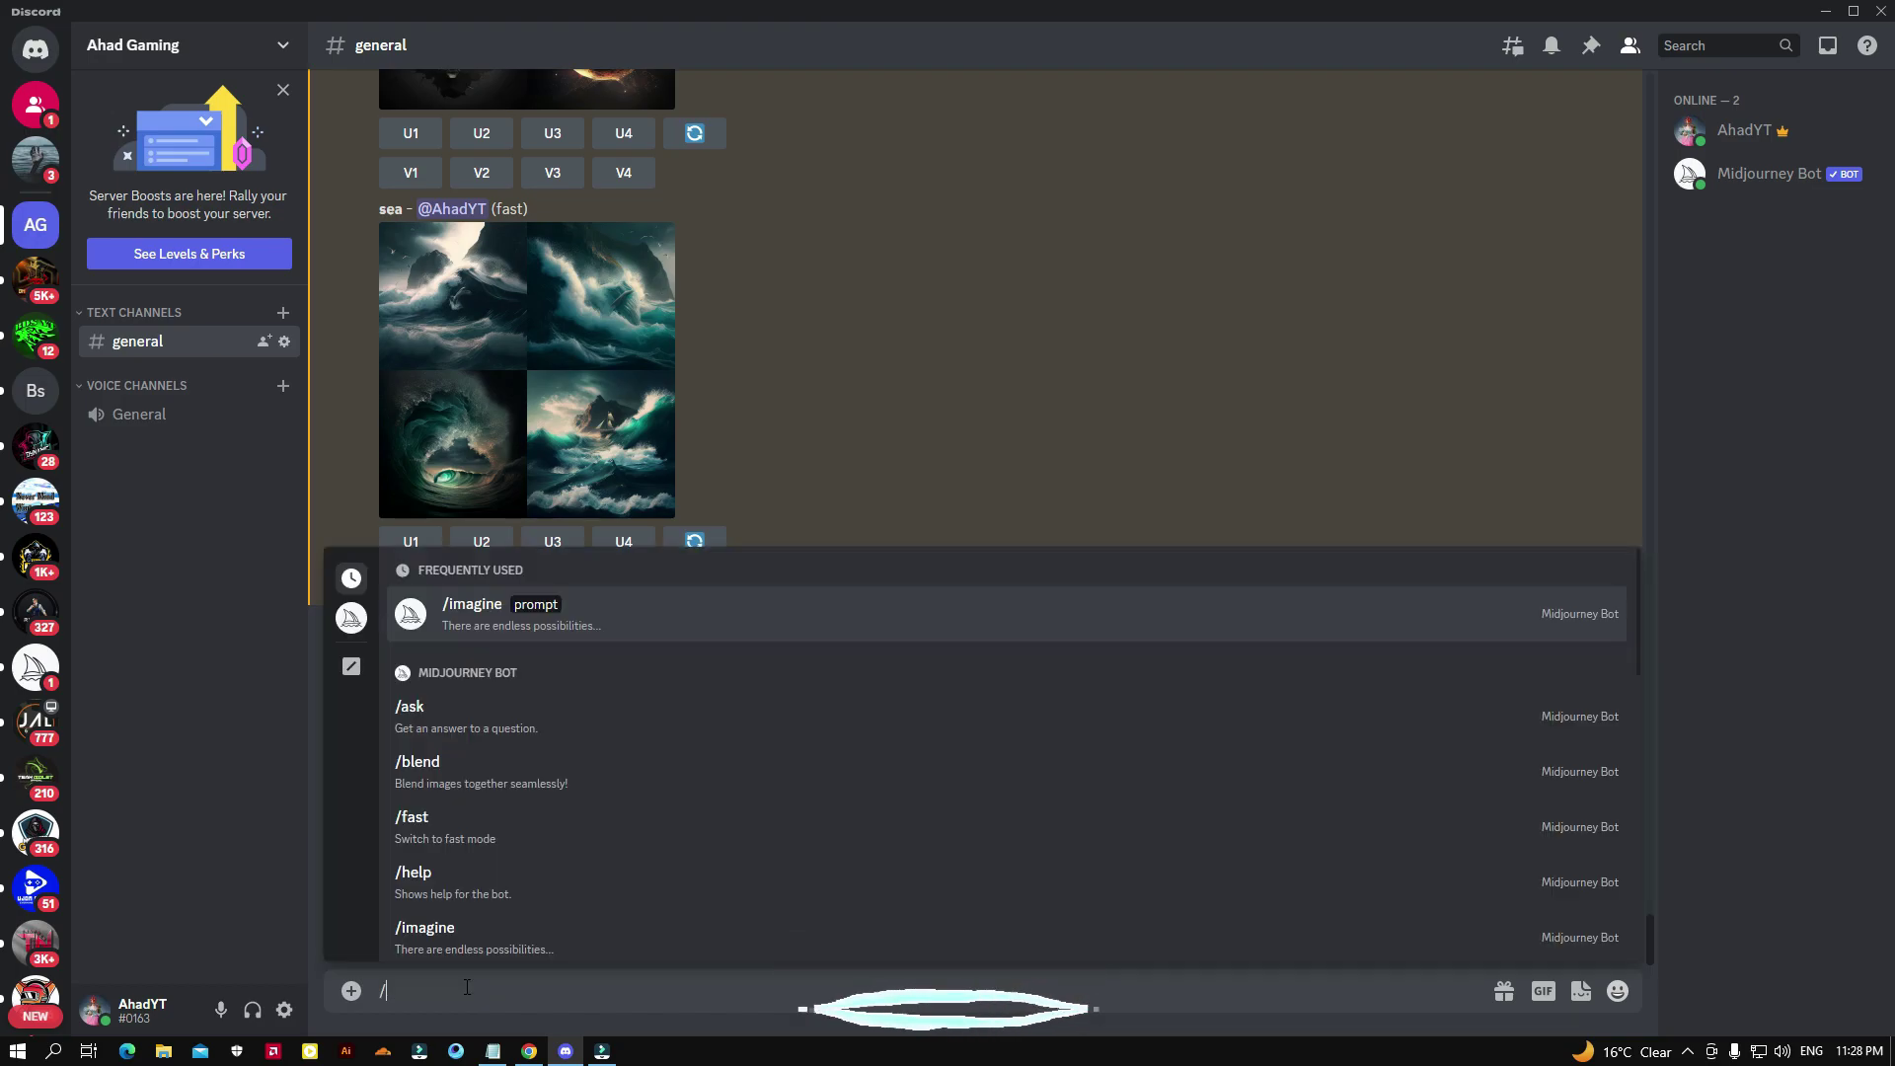
{"action": "left_click", "coordinate": [498, 607]}
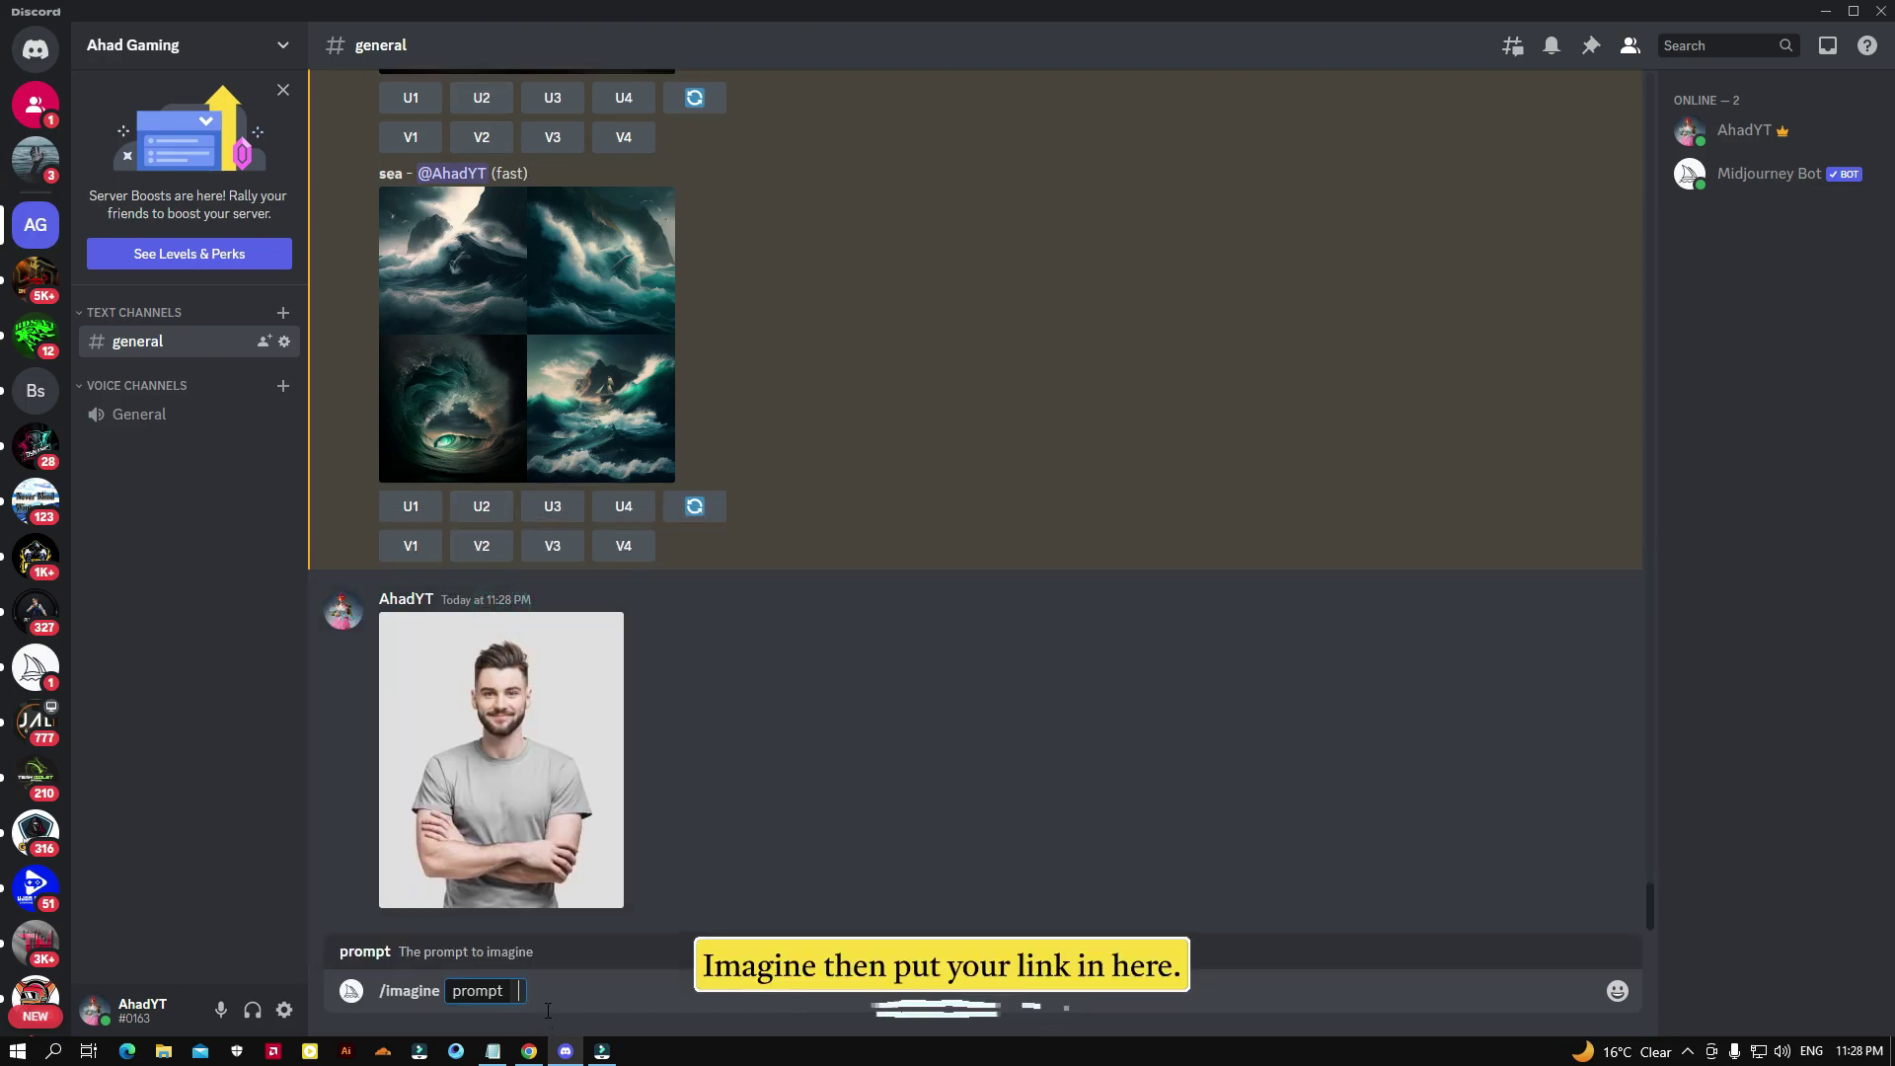
{"action": "key", "text": "ctrl+v"}
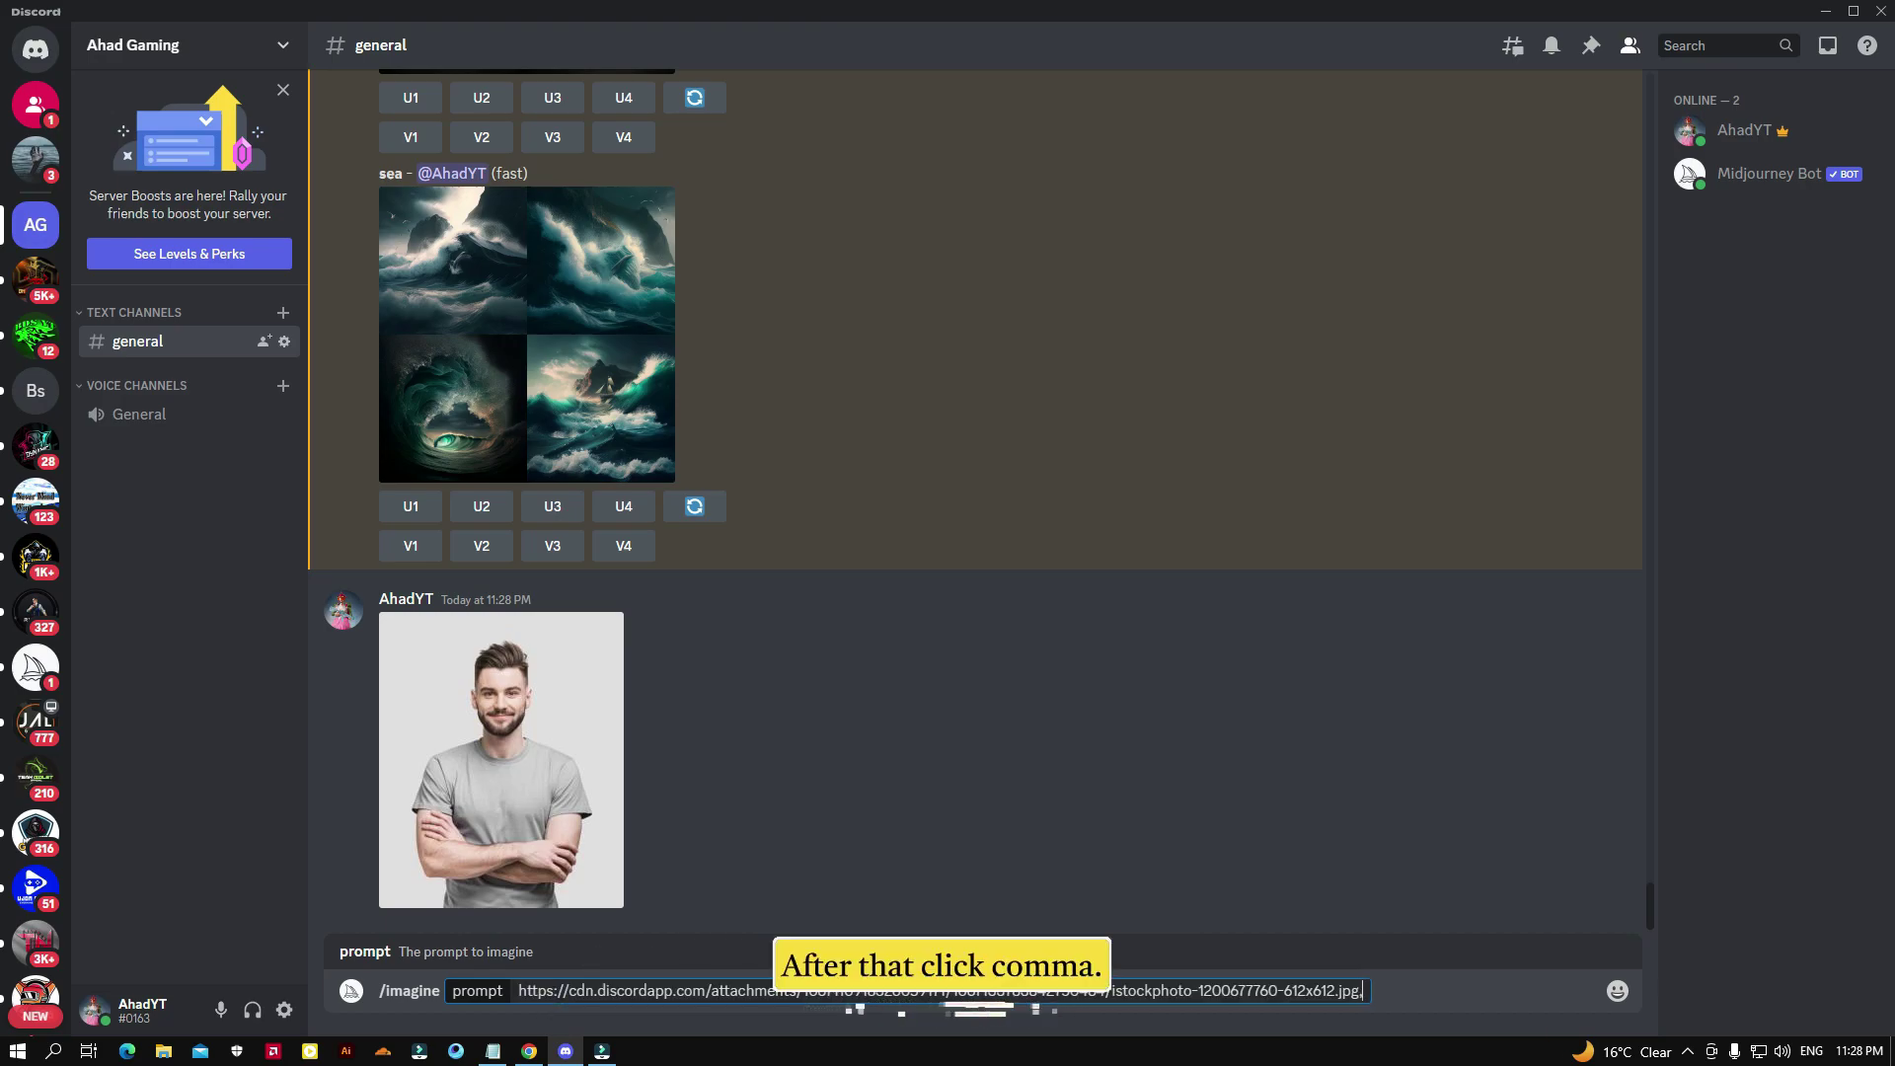
{"action": "type", "text": ","}
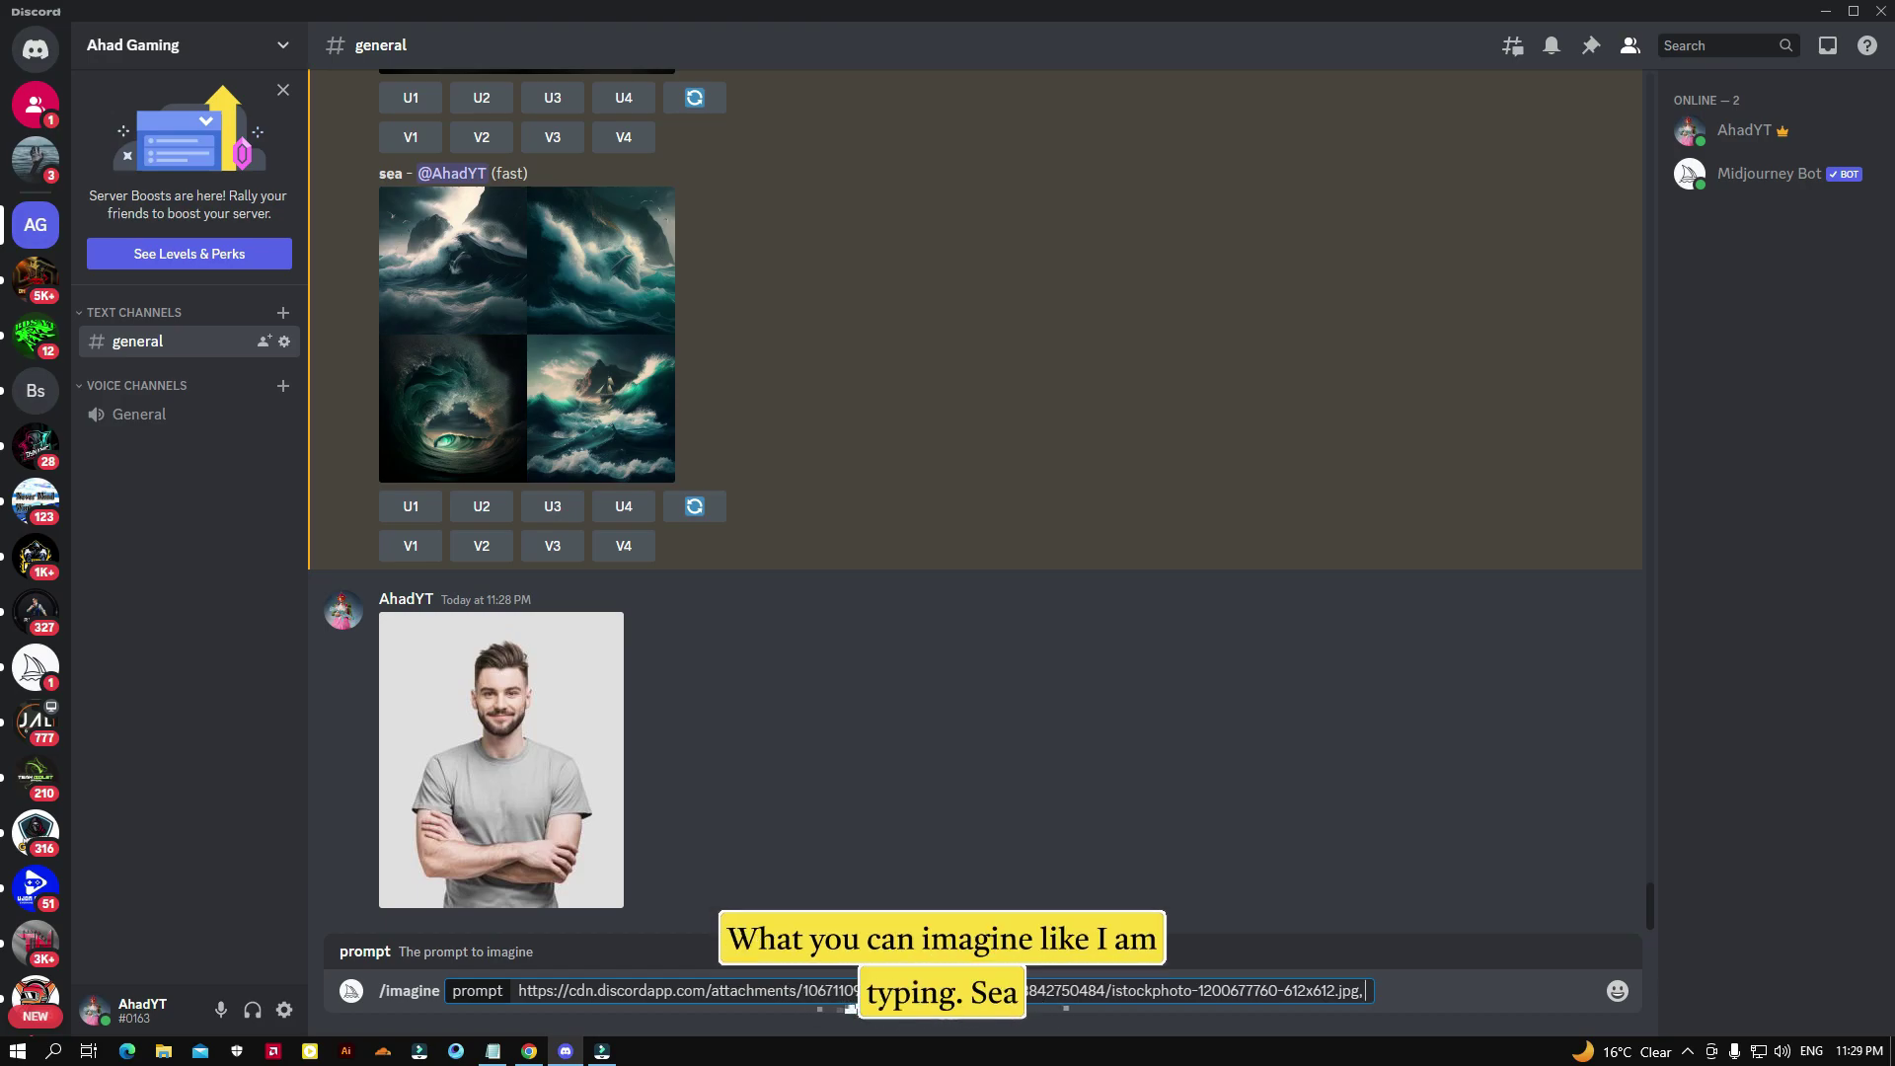
{"action": "type", "text": " sea"}
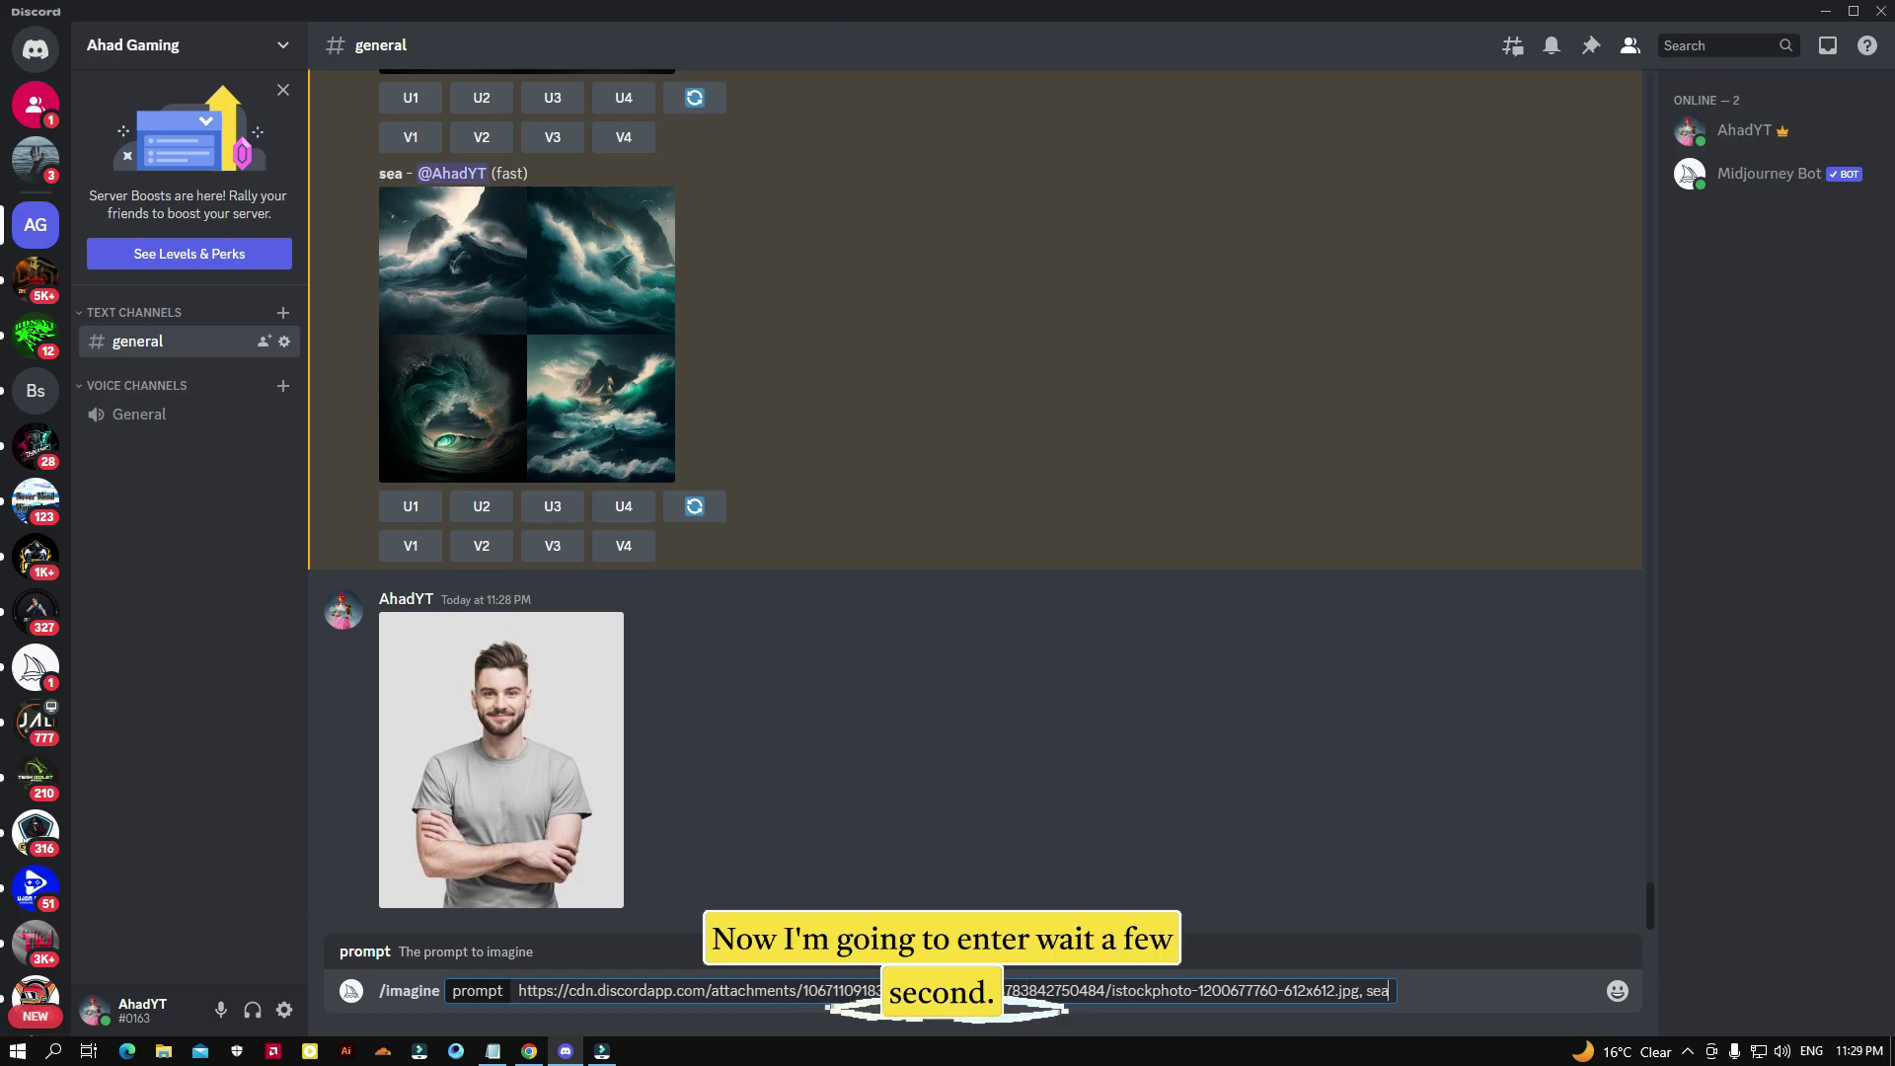
{"action": "key", "text": "Return"}
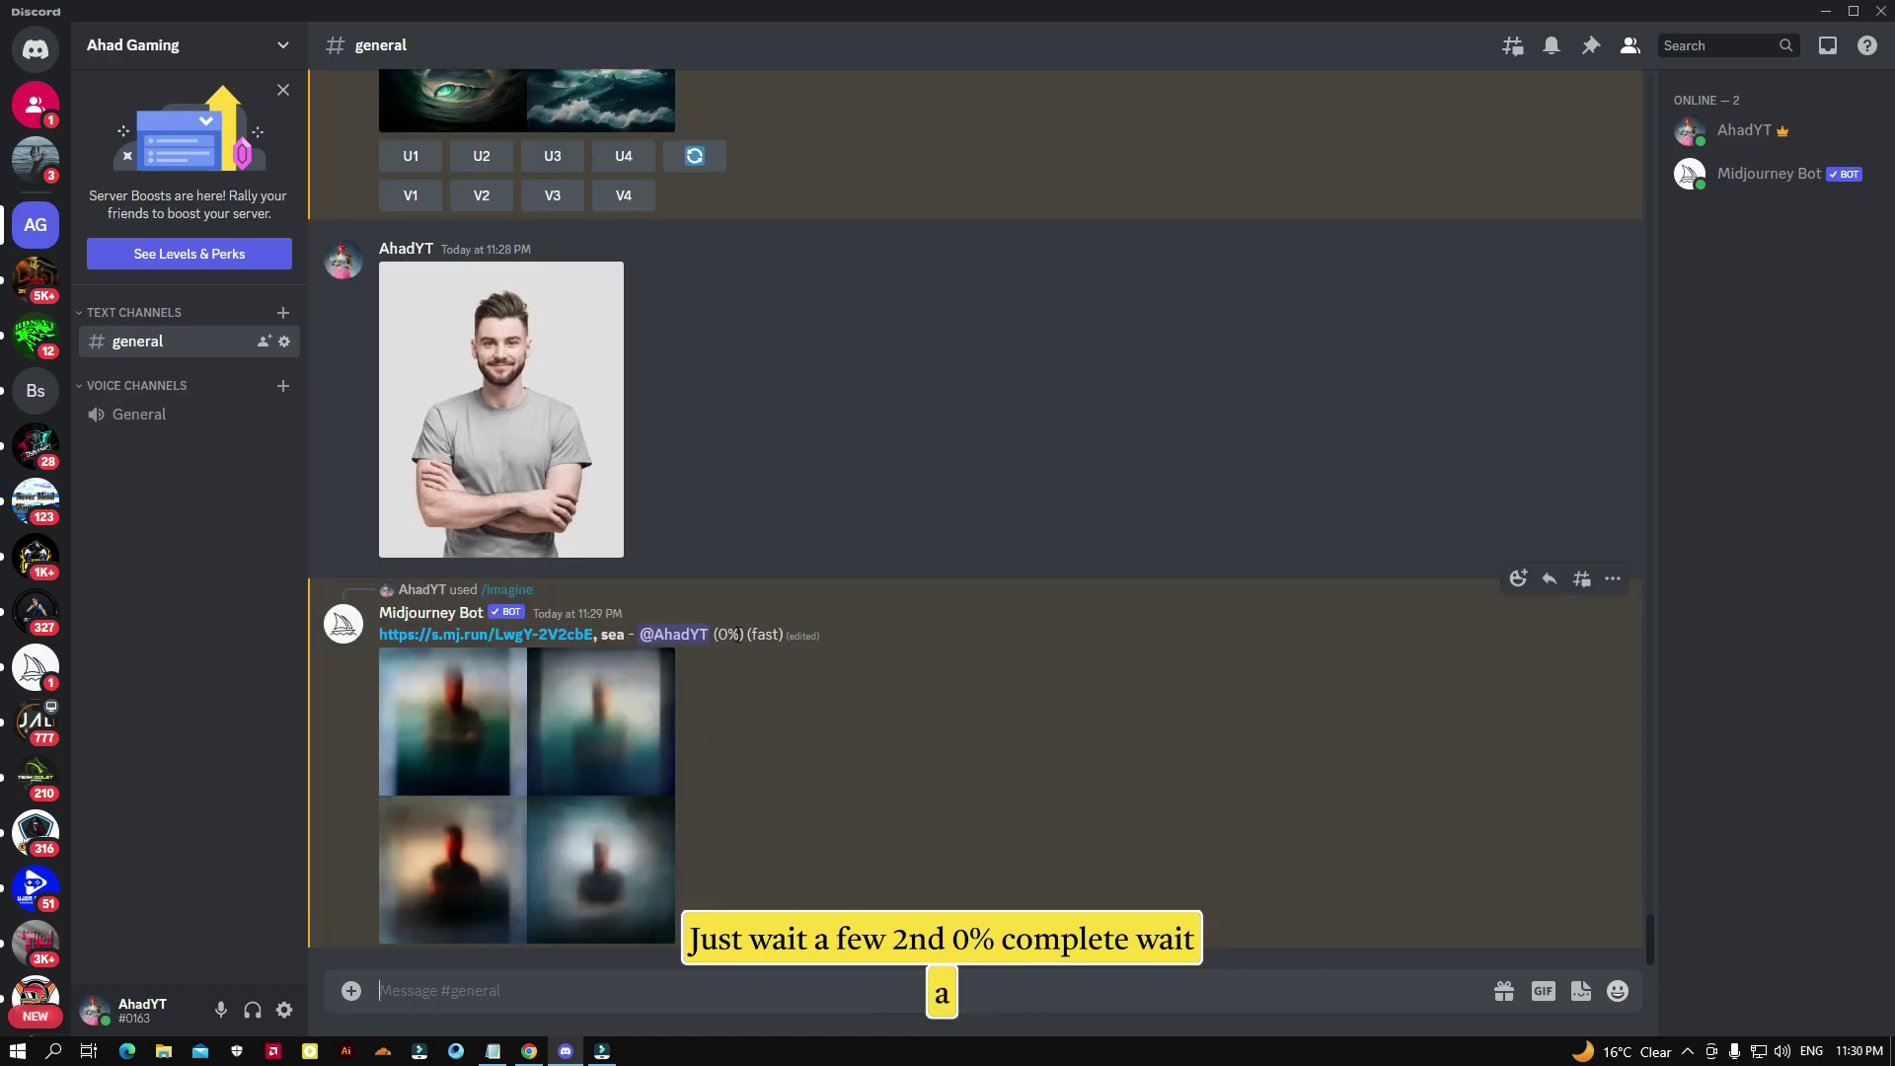
Step: Watch the portrait-plus-sea grid render until it reaches 100%
{"action": "left_click_drag", "start_coordinate": [716, 634], "coordinate": [747, 636]}
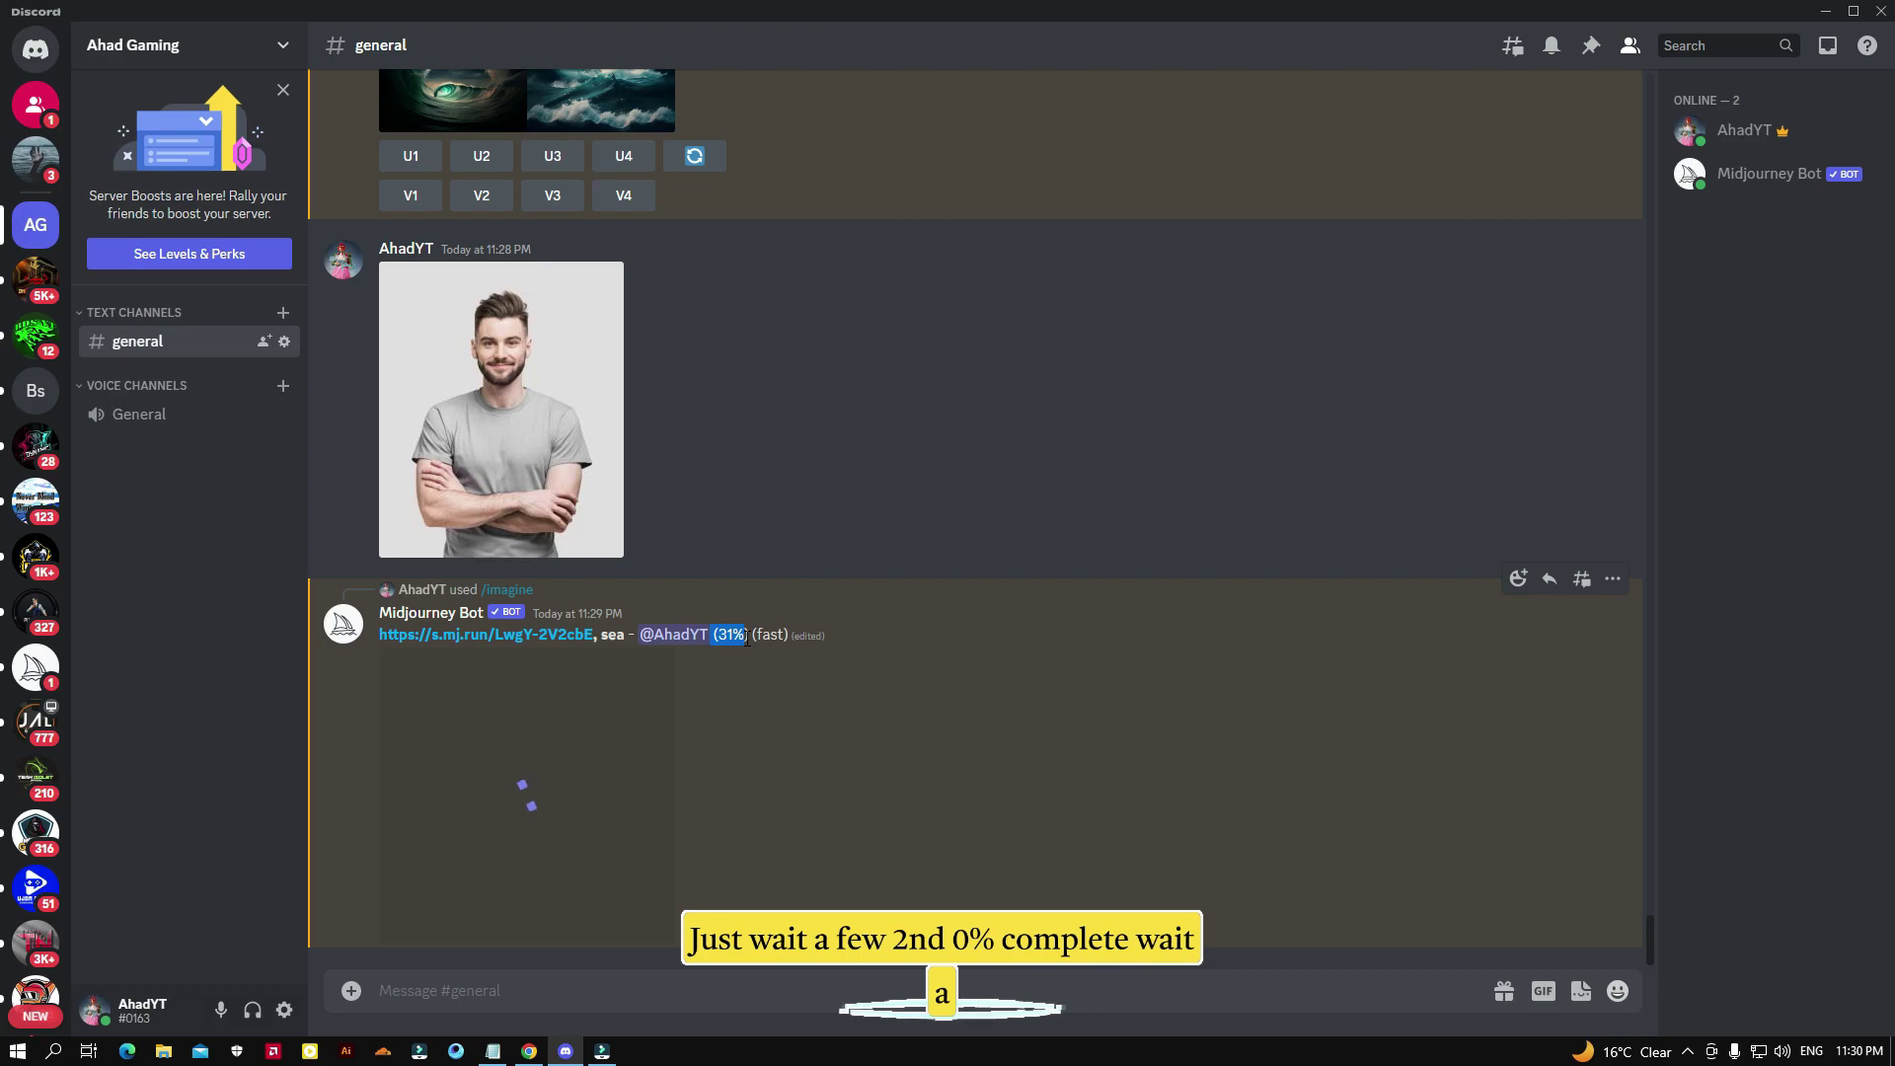
{"action": "left_click", "coordinate": [278, 590]}
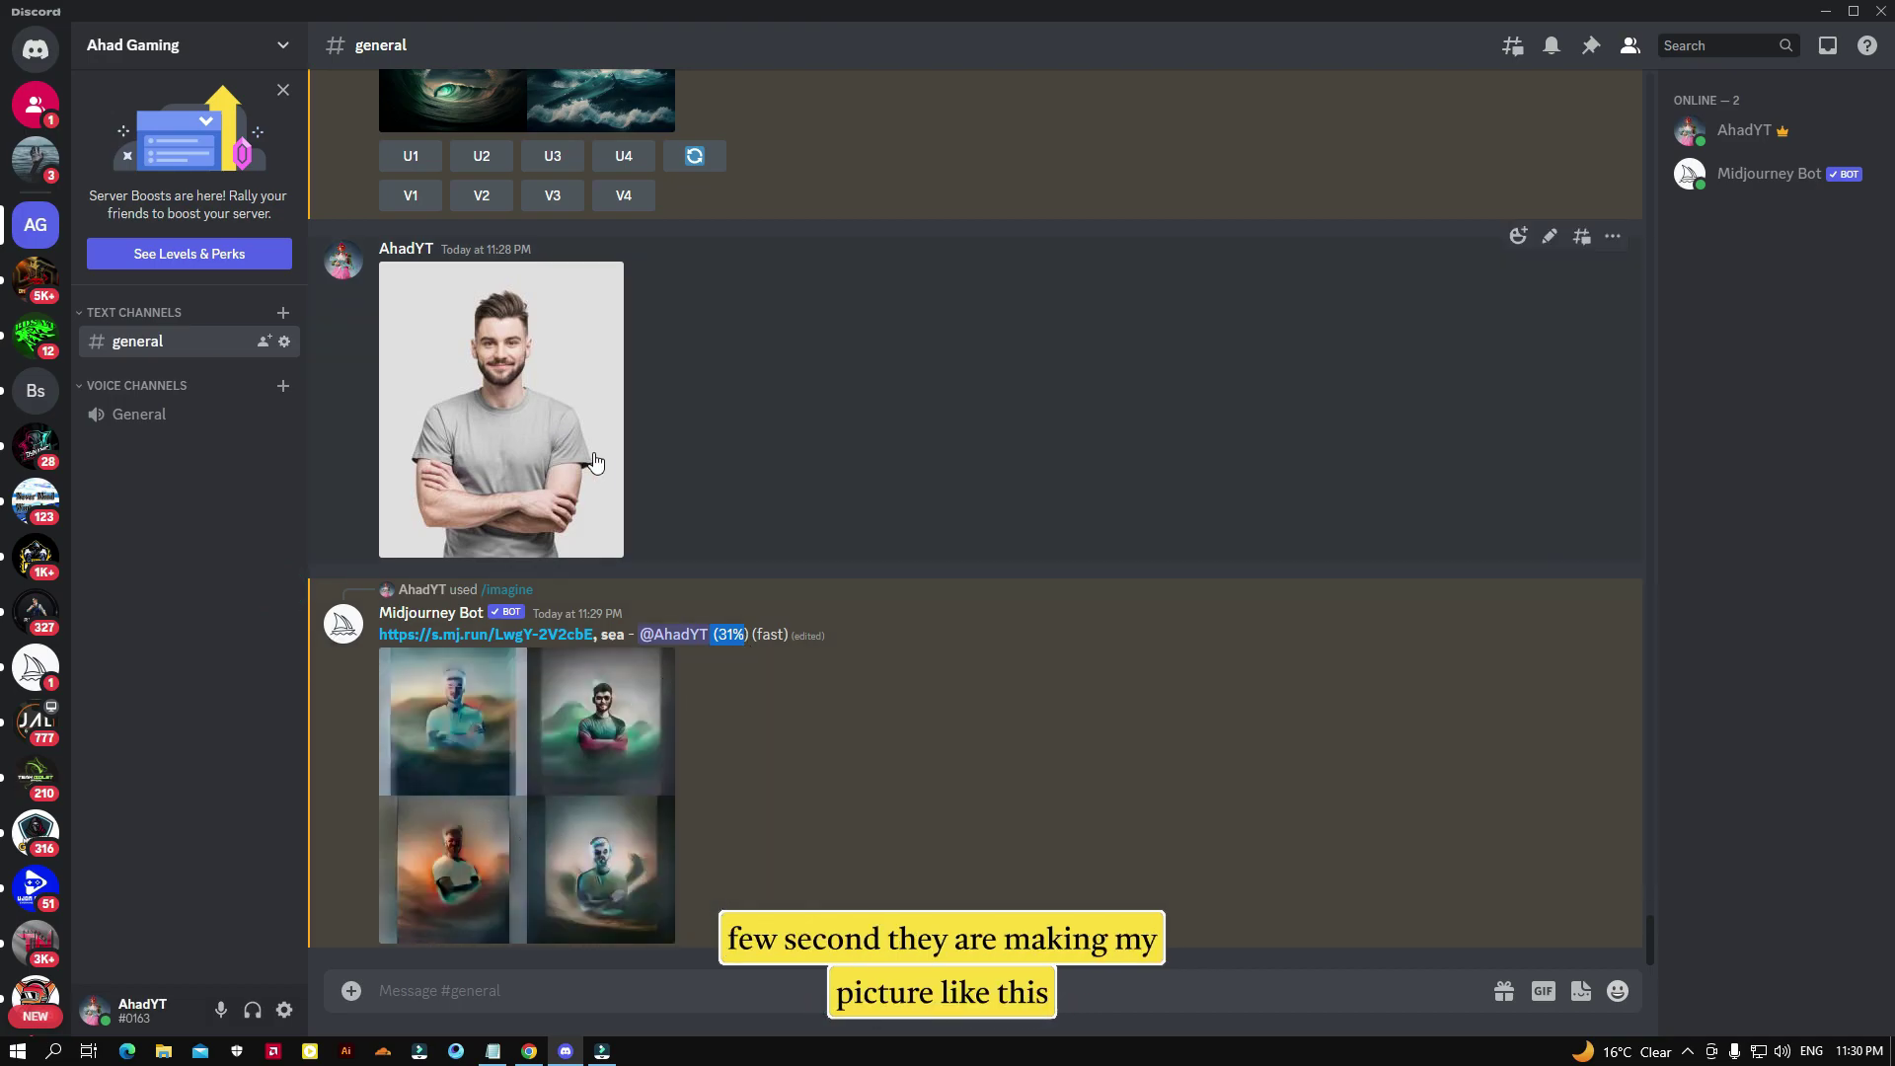
{"action": "scroll", "coordinate": [641, 333], "scroll_direction": "up", "scroll_amount": 2}
{"action": "scroll", "coordinate": [642, 333], "scroll_direction": "up", "scroll_amount": 3}
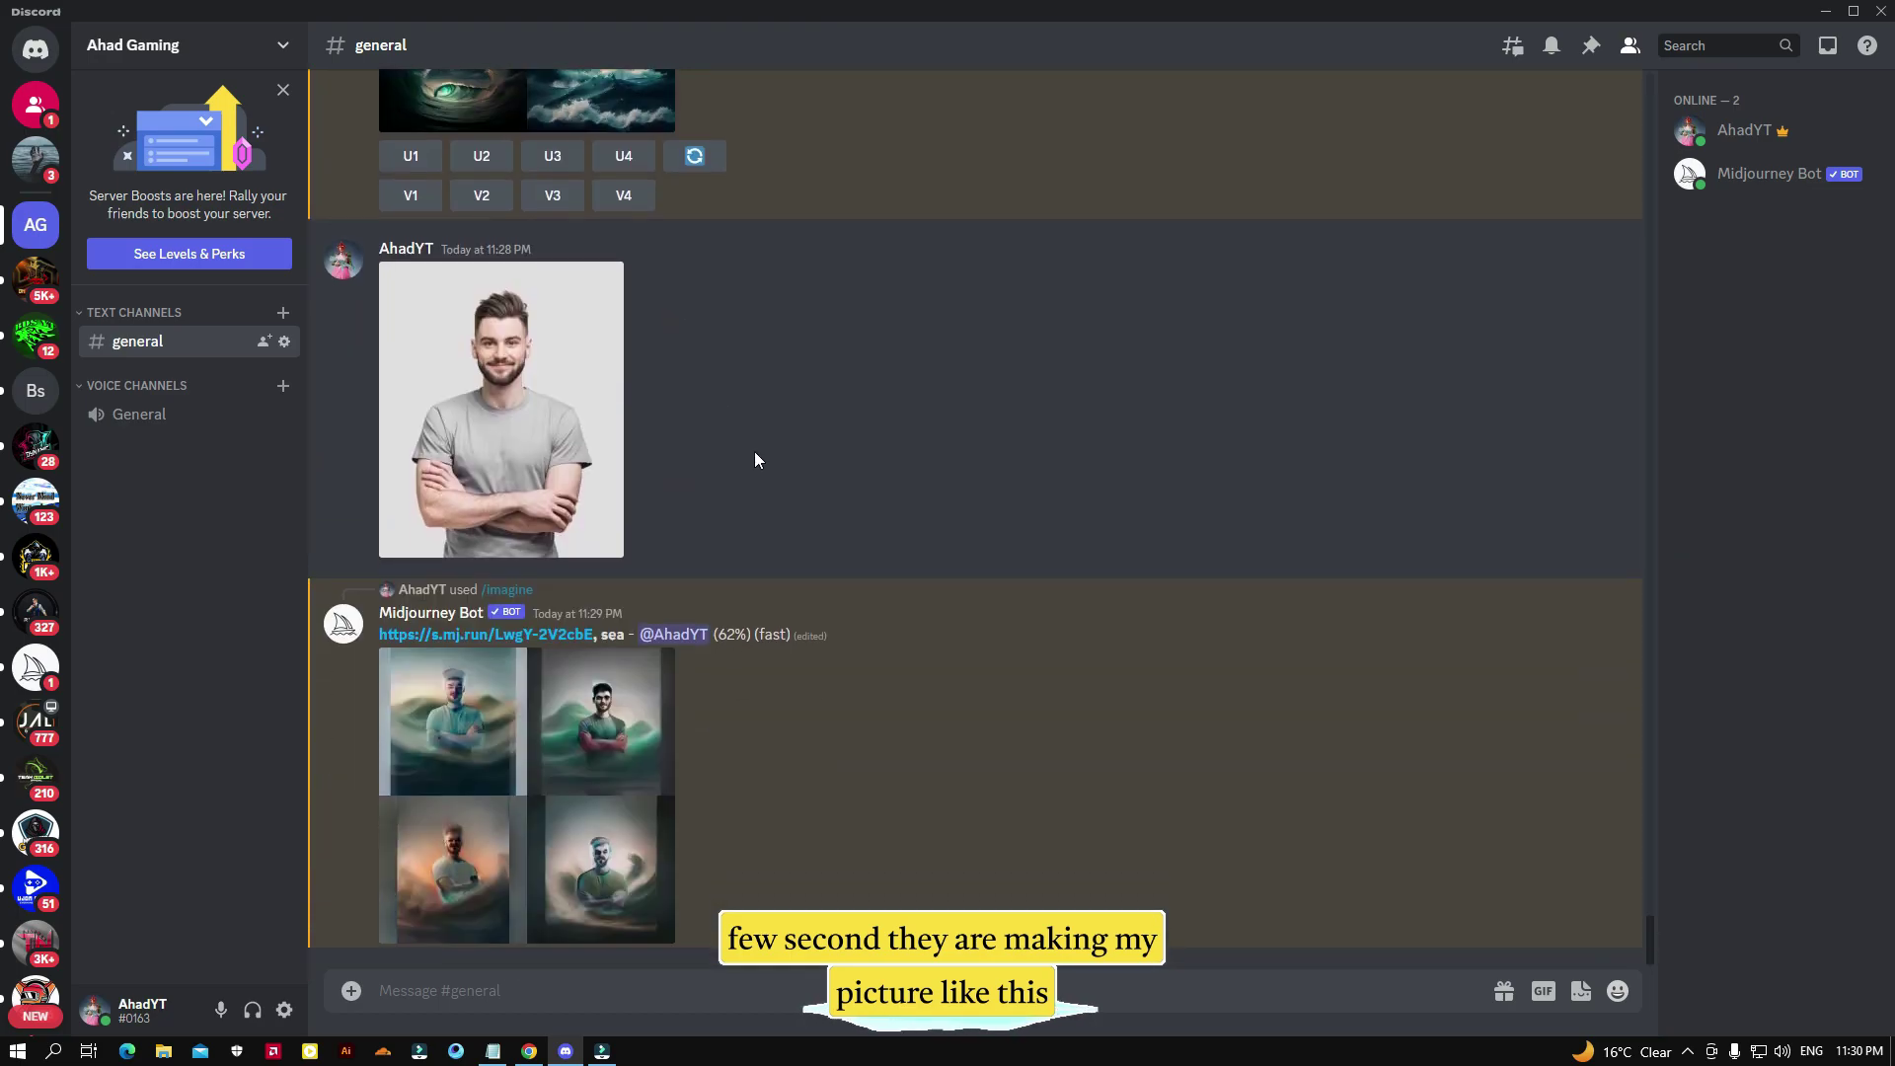
{"action": "scroll", "coordinate": [754, 452], "scroll_direction": "down", "scroll_amount": 4}
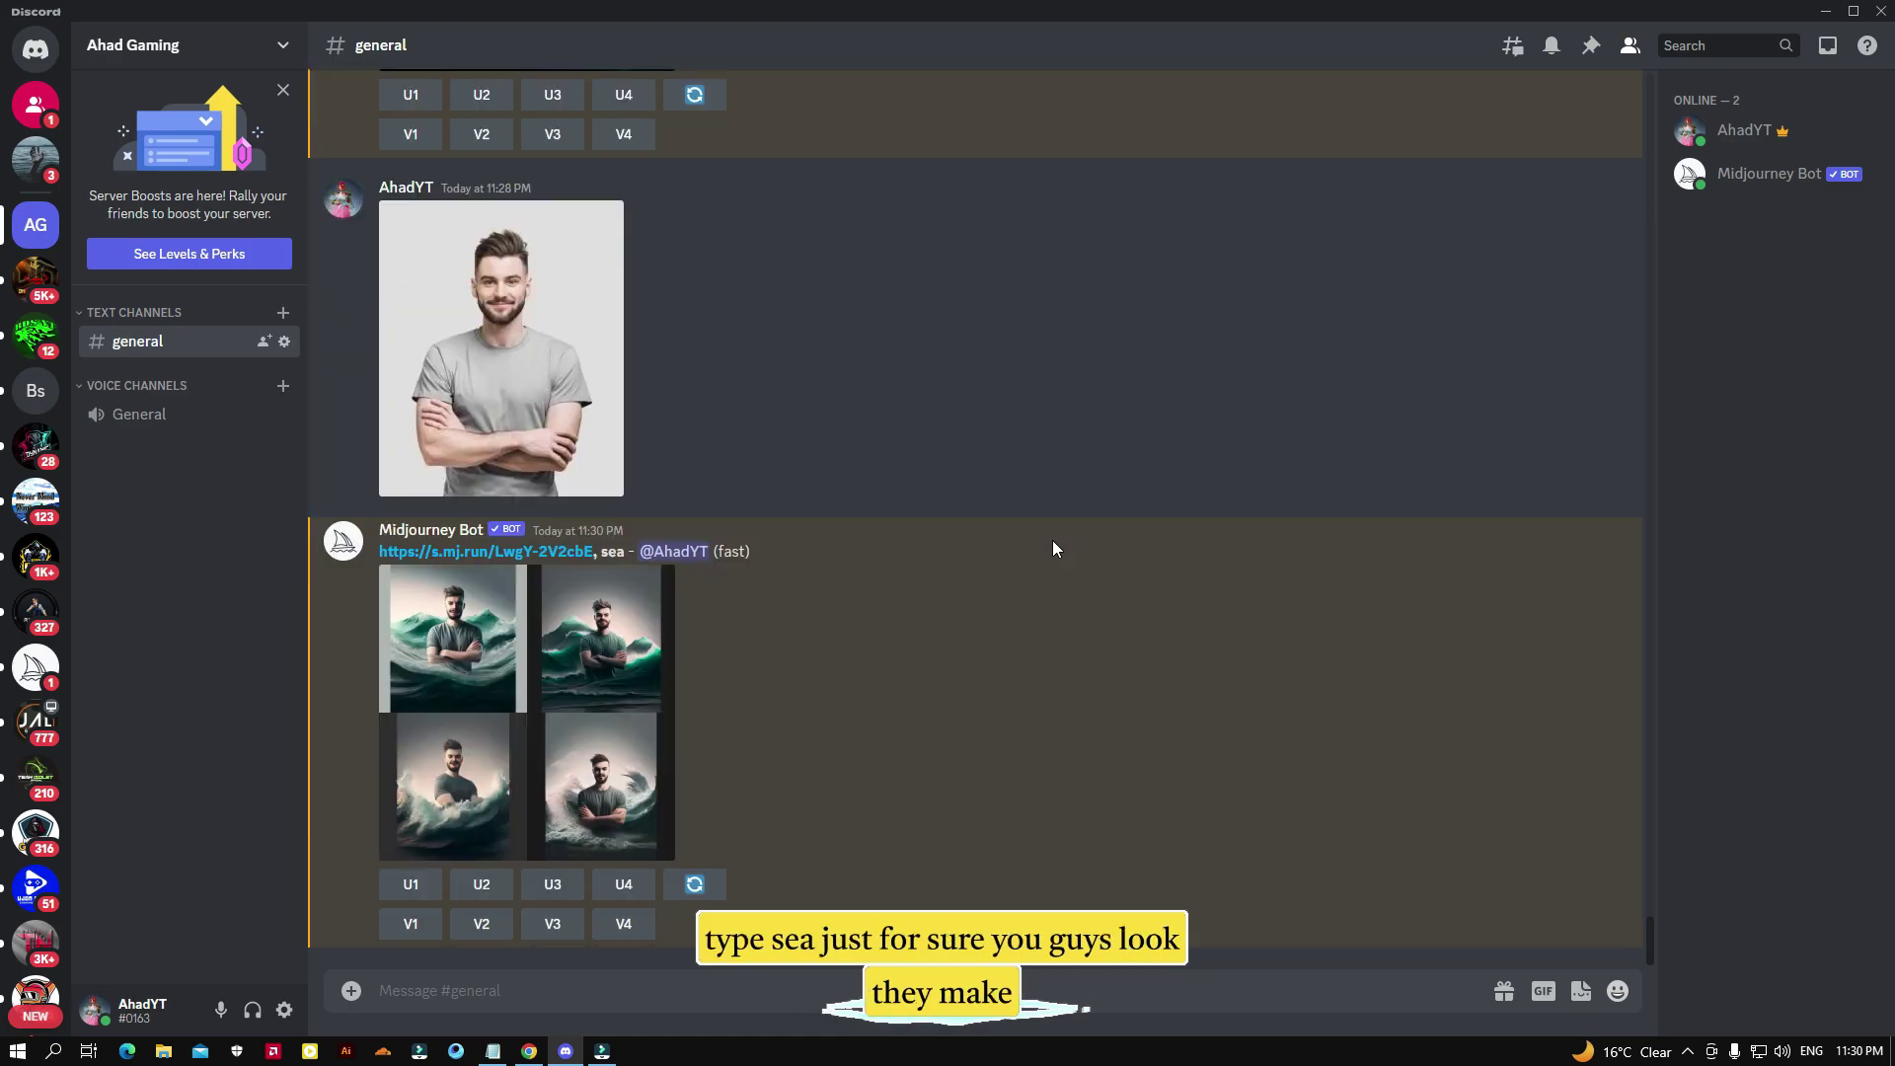
Step: View the finished sea grid full size in Edge, then return to Discord
{"action": "left_click", "coordinate": [554, 701]}
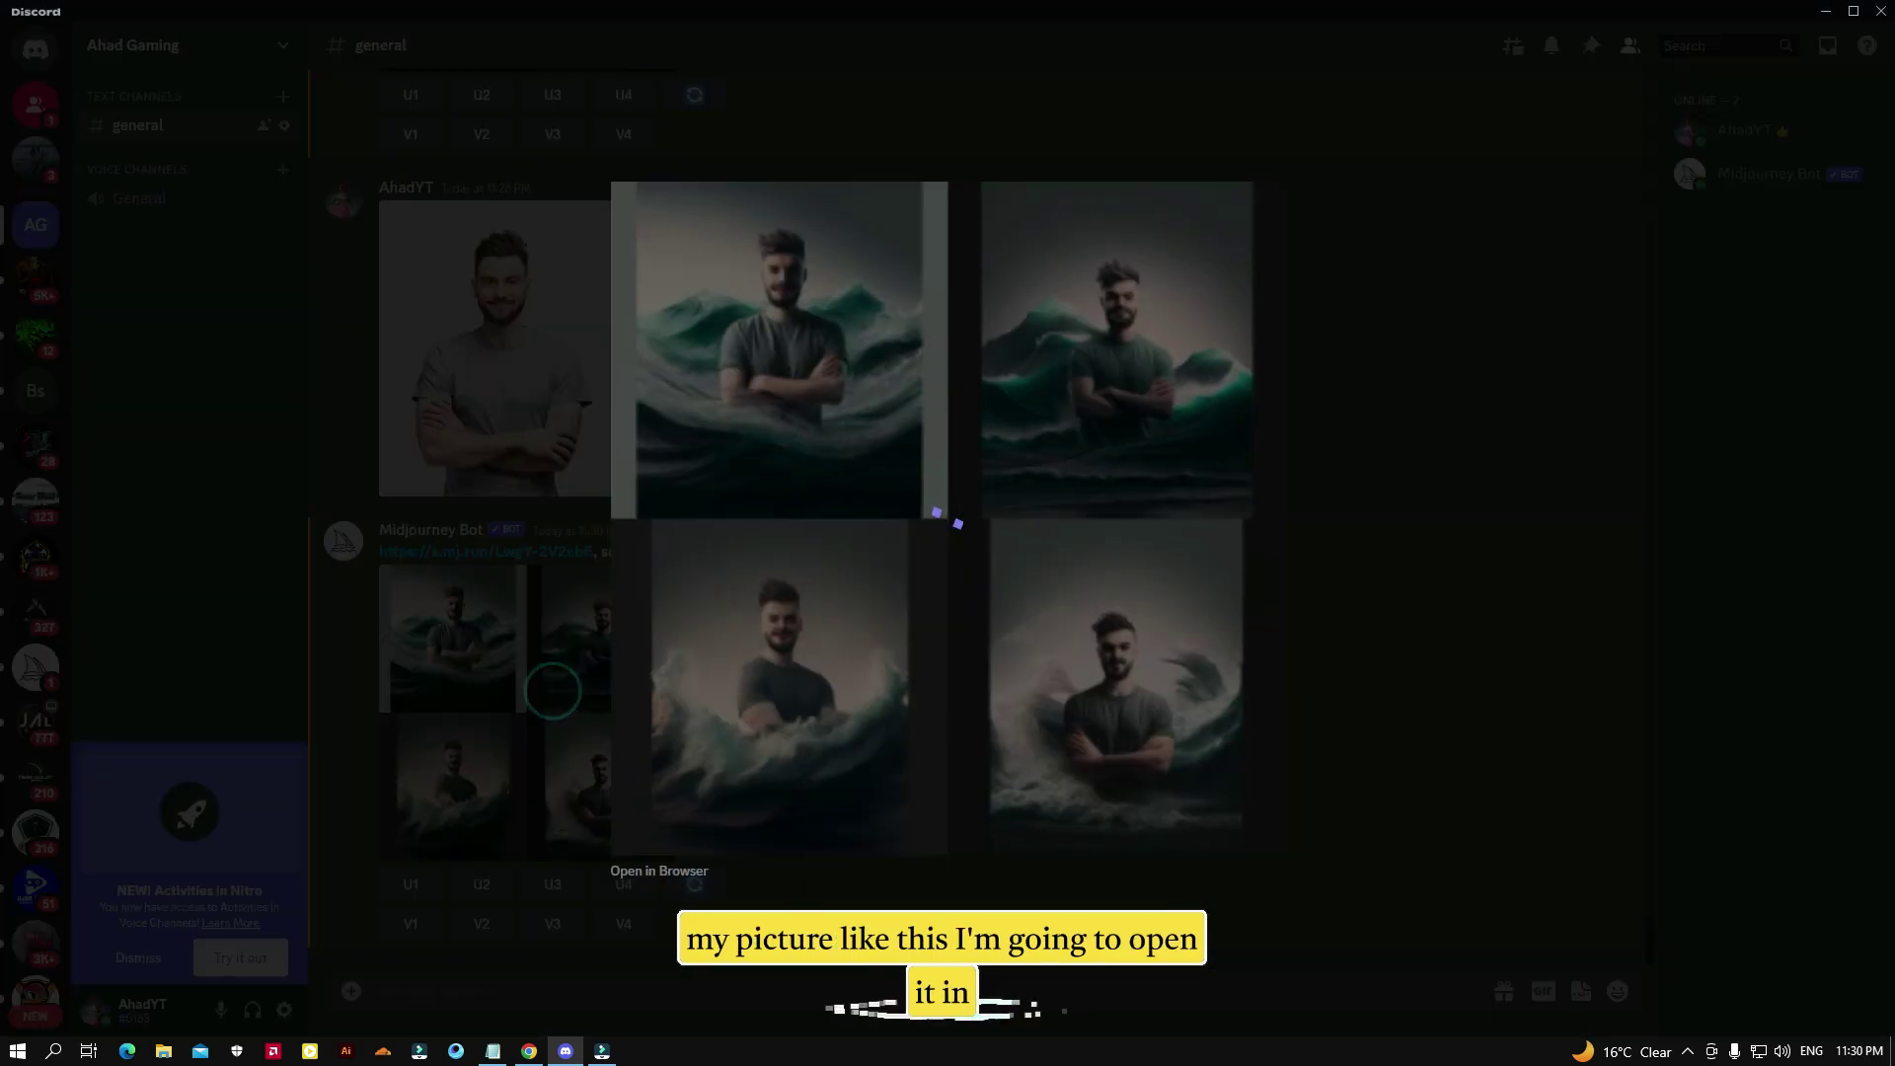
{"action": "left_click", "coordinate": [681, 869]}
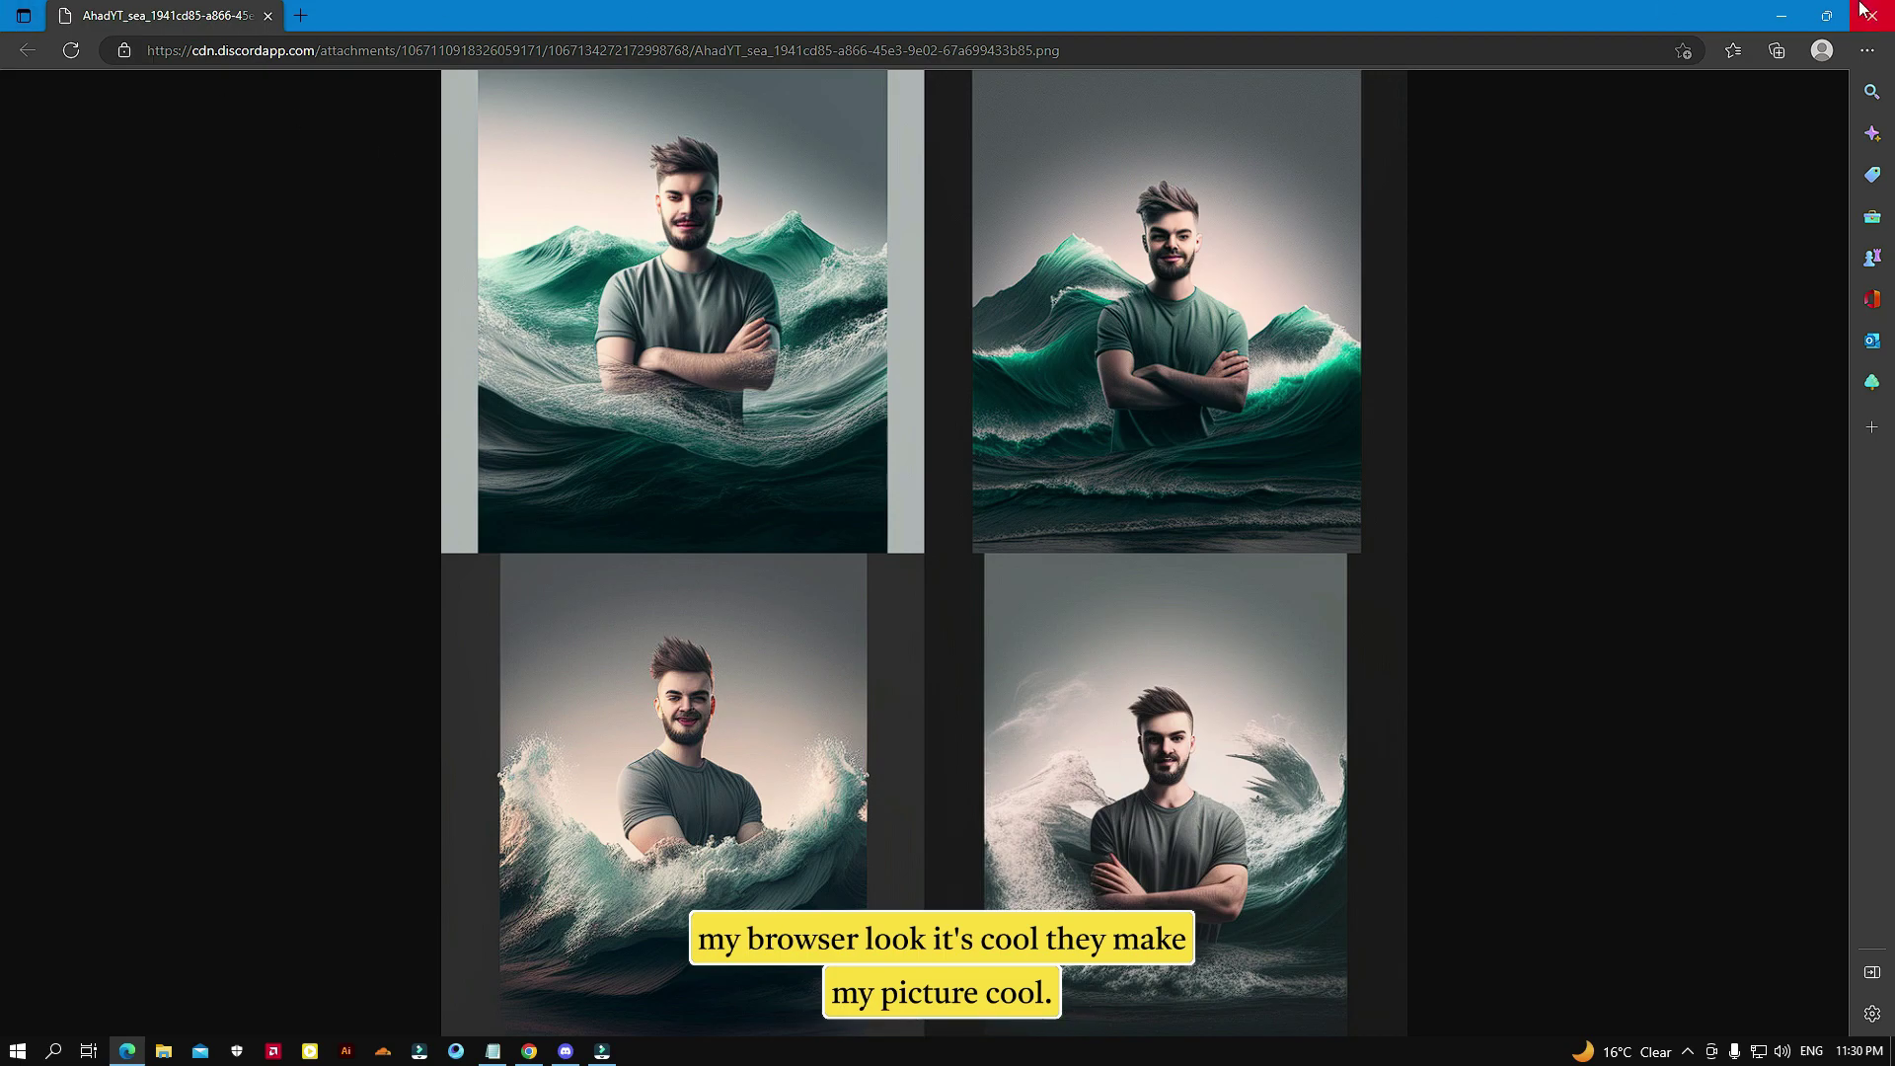
{"action": "left_click", "coordinate": [1780, 14]}
Step: Close the enlarged image and start a new /imagine command for the Midjourney bot
{"action": "left_click", "coordinate": [1429, 533]}
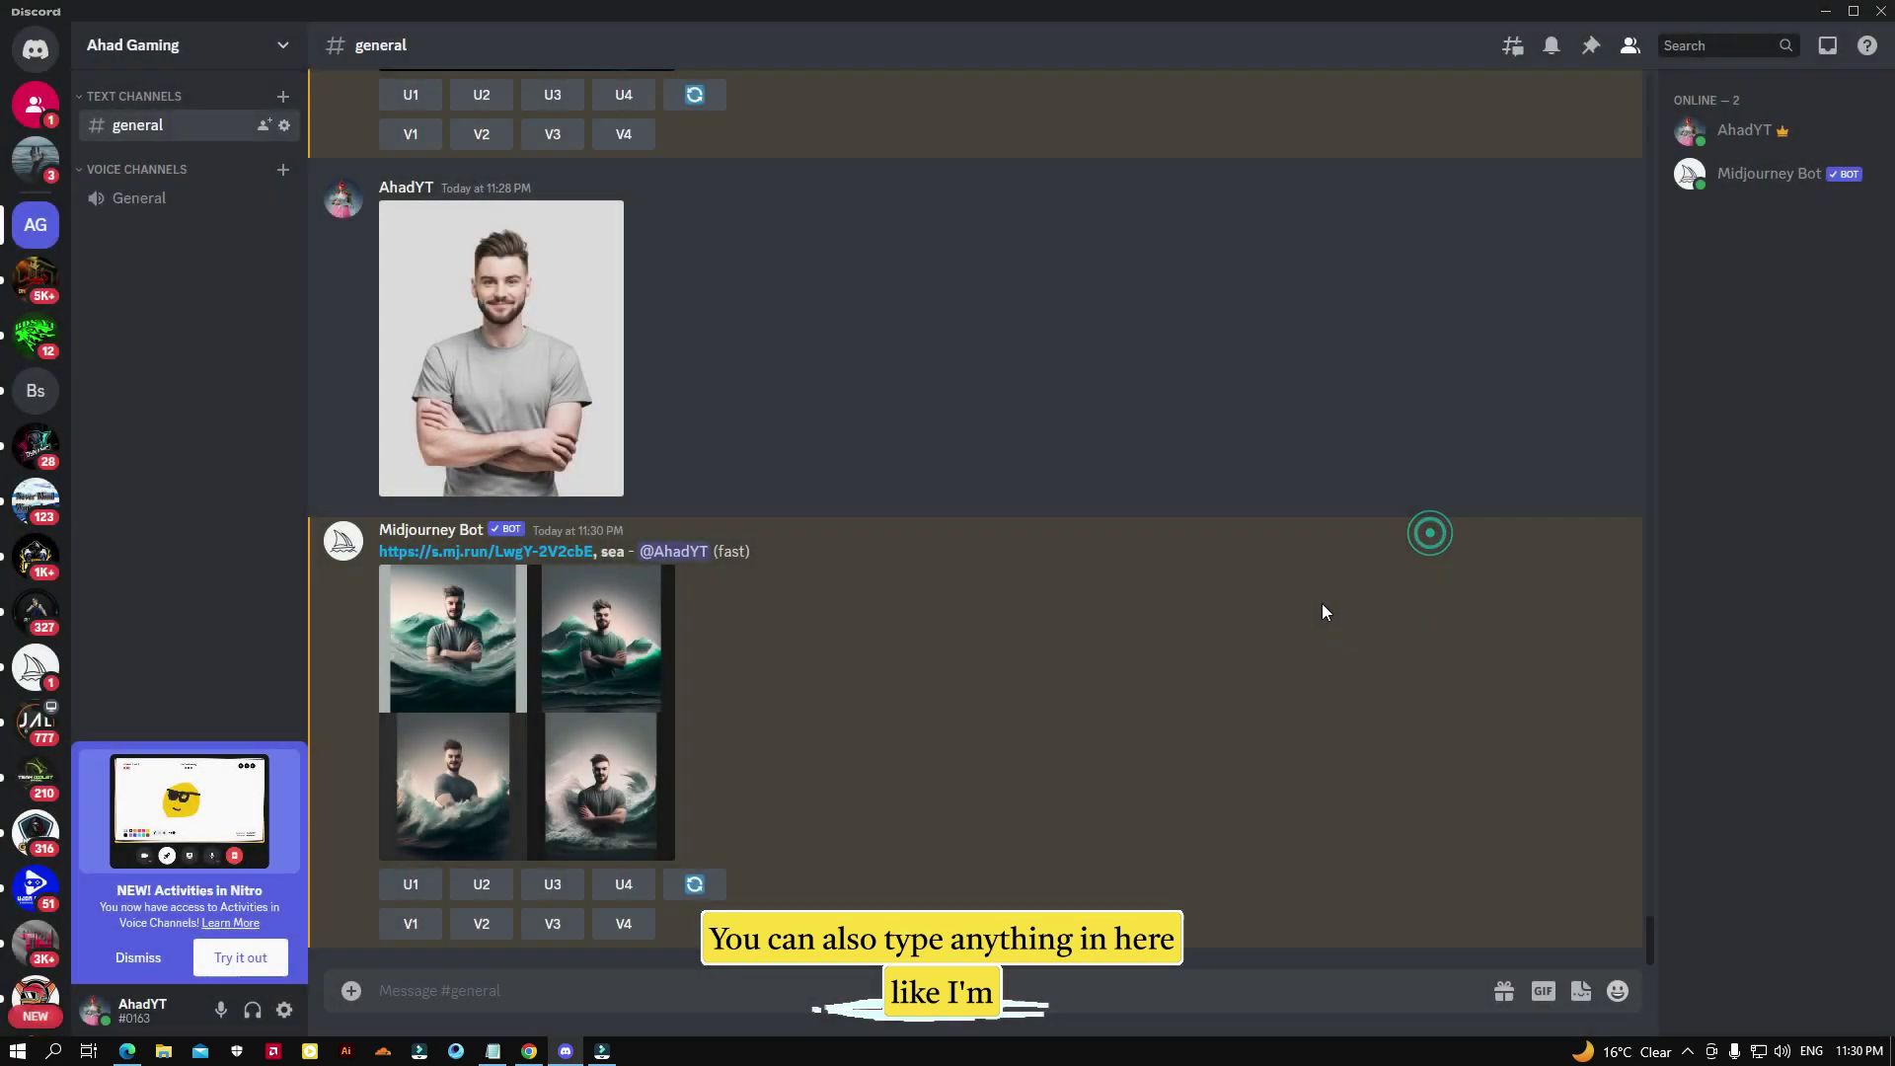
{"action": "left_click", "coordinate": [481, 989]}
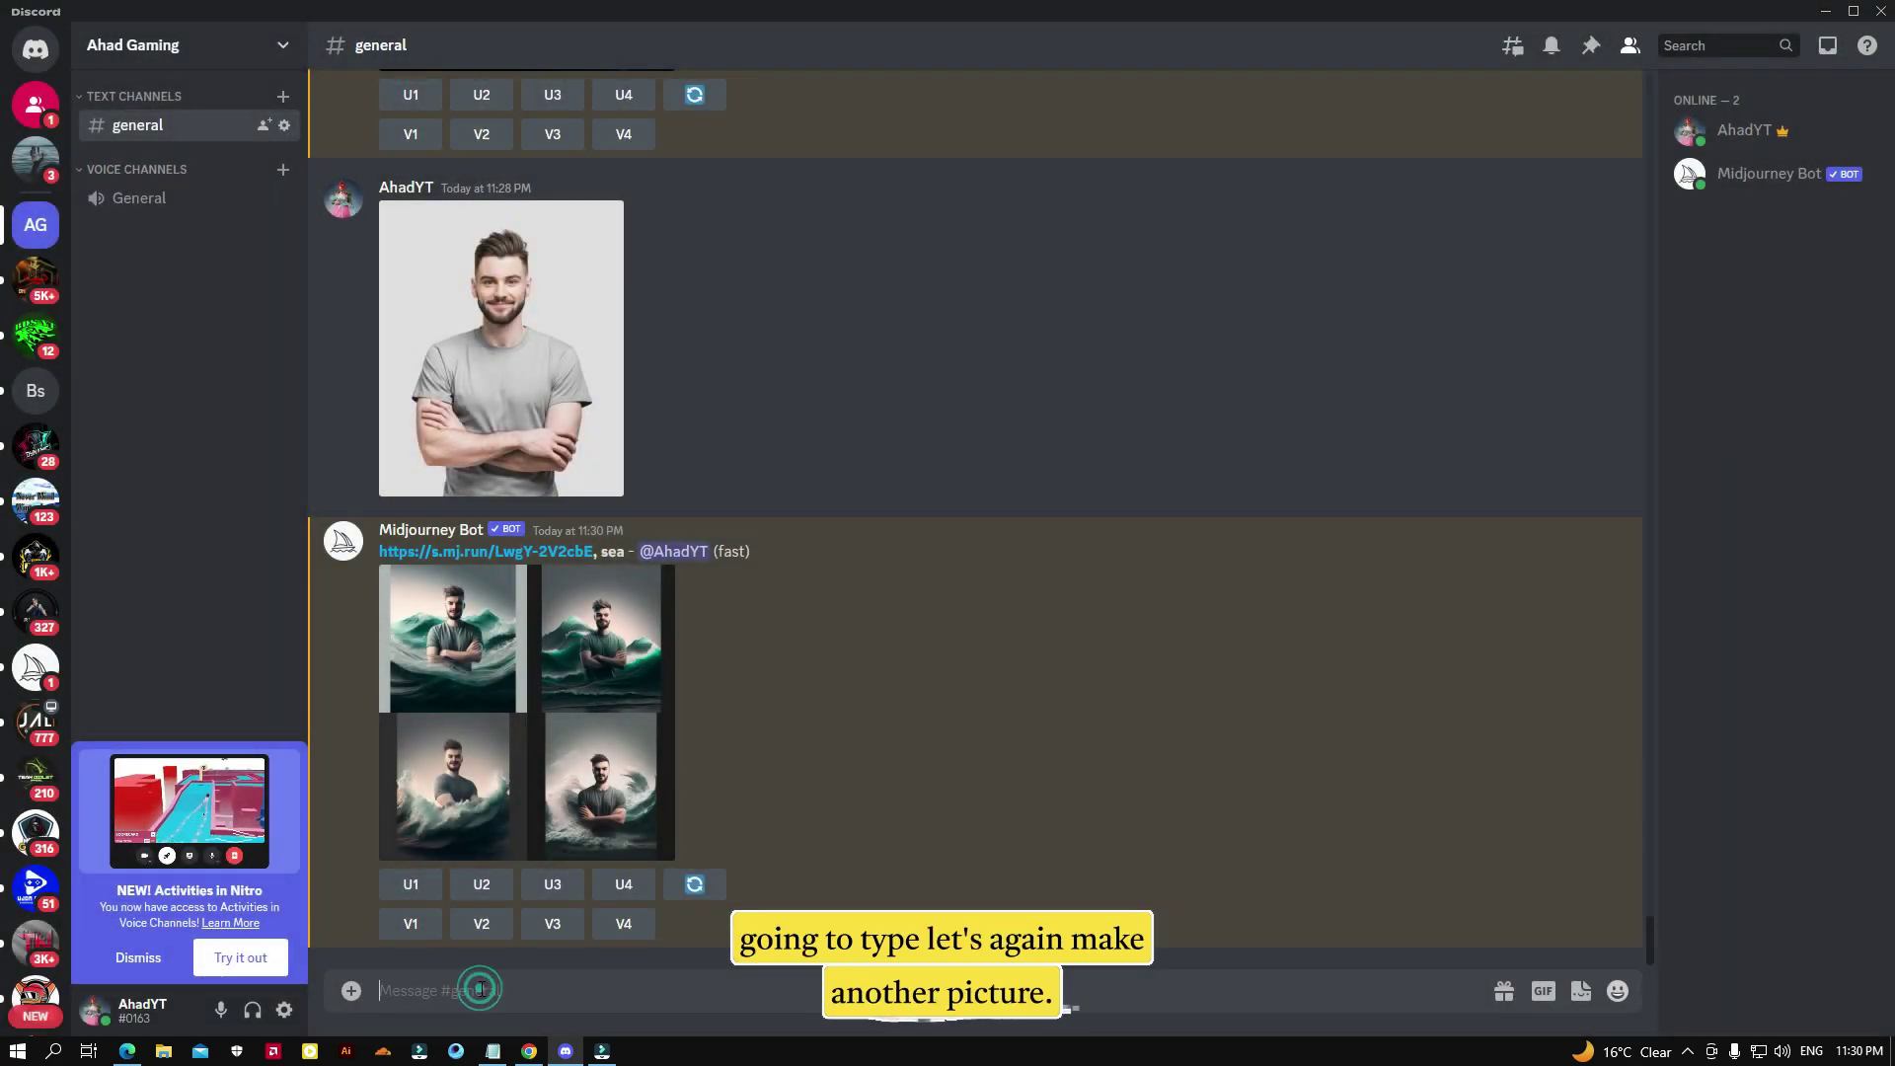
{"action": "type", "text": "/"}
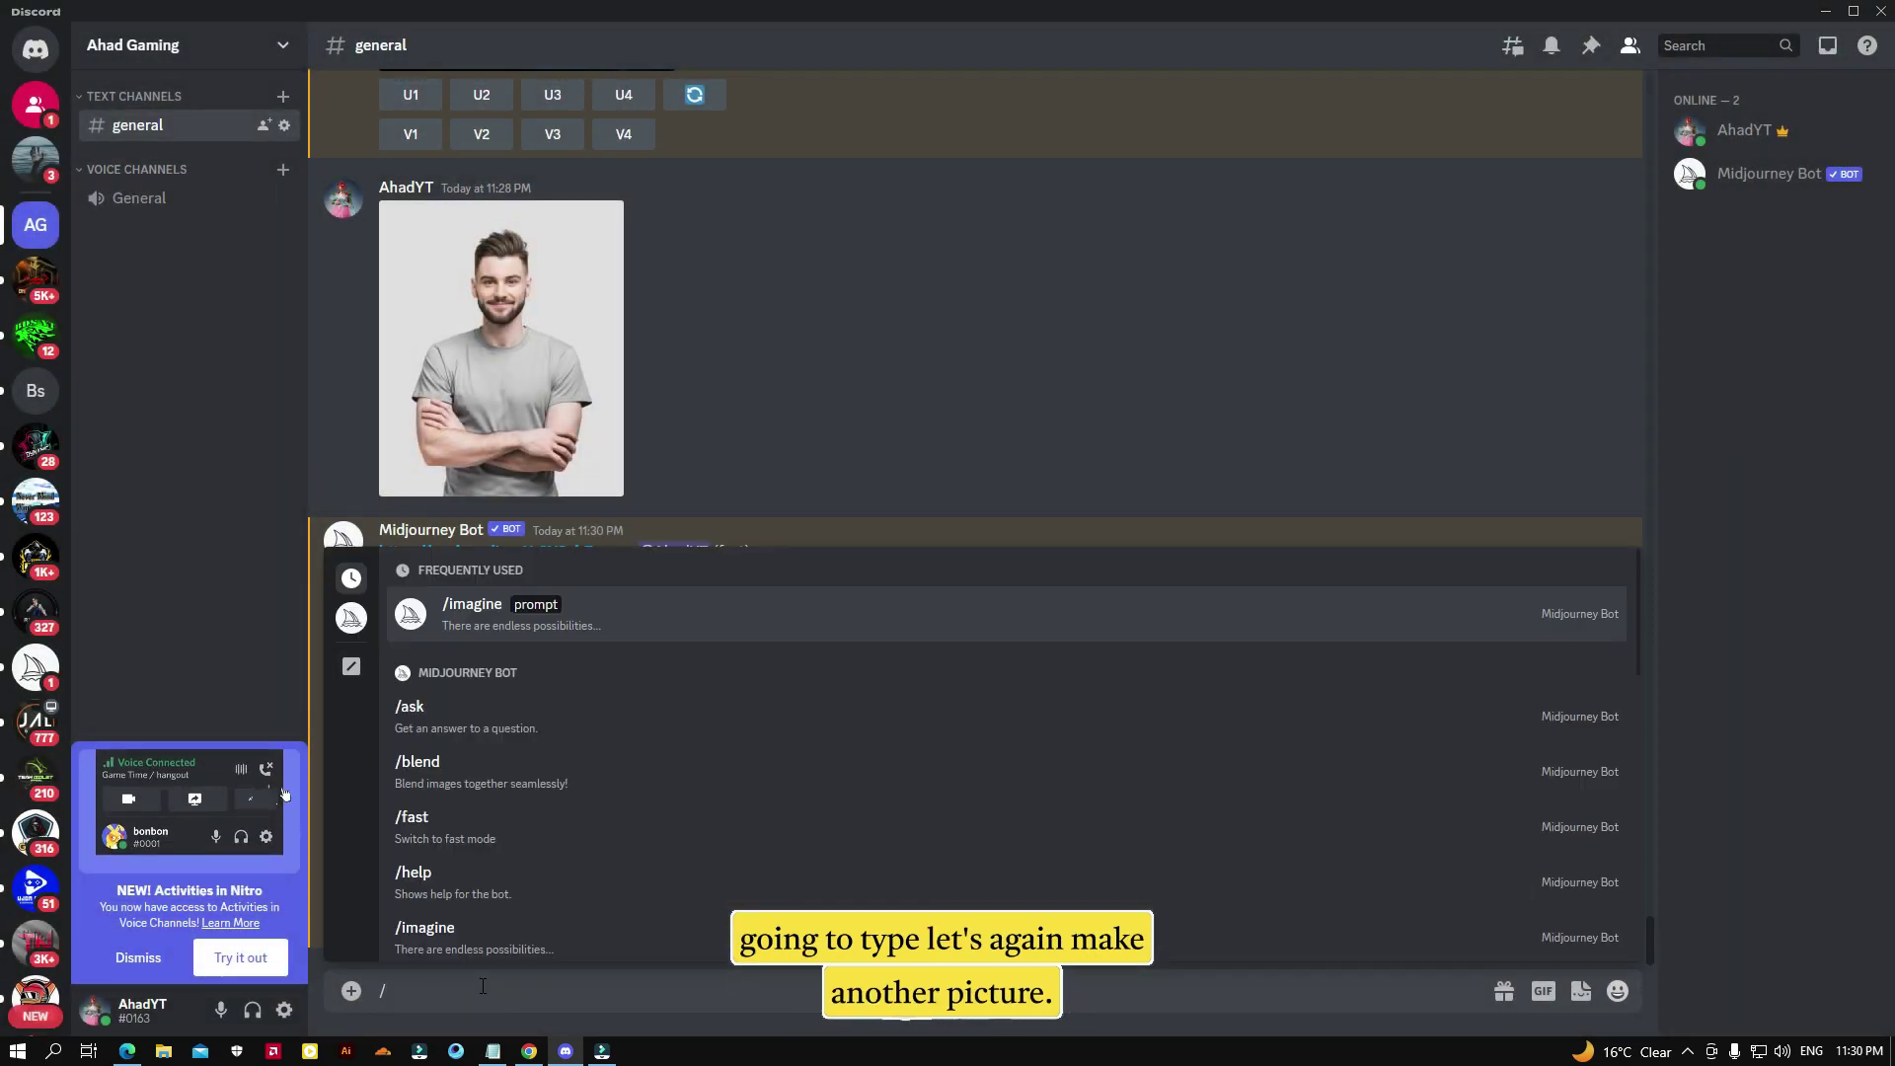
{"action": "left_click", "coordinate": [578, 620]}
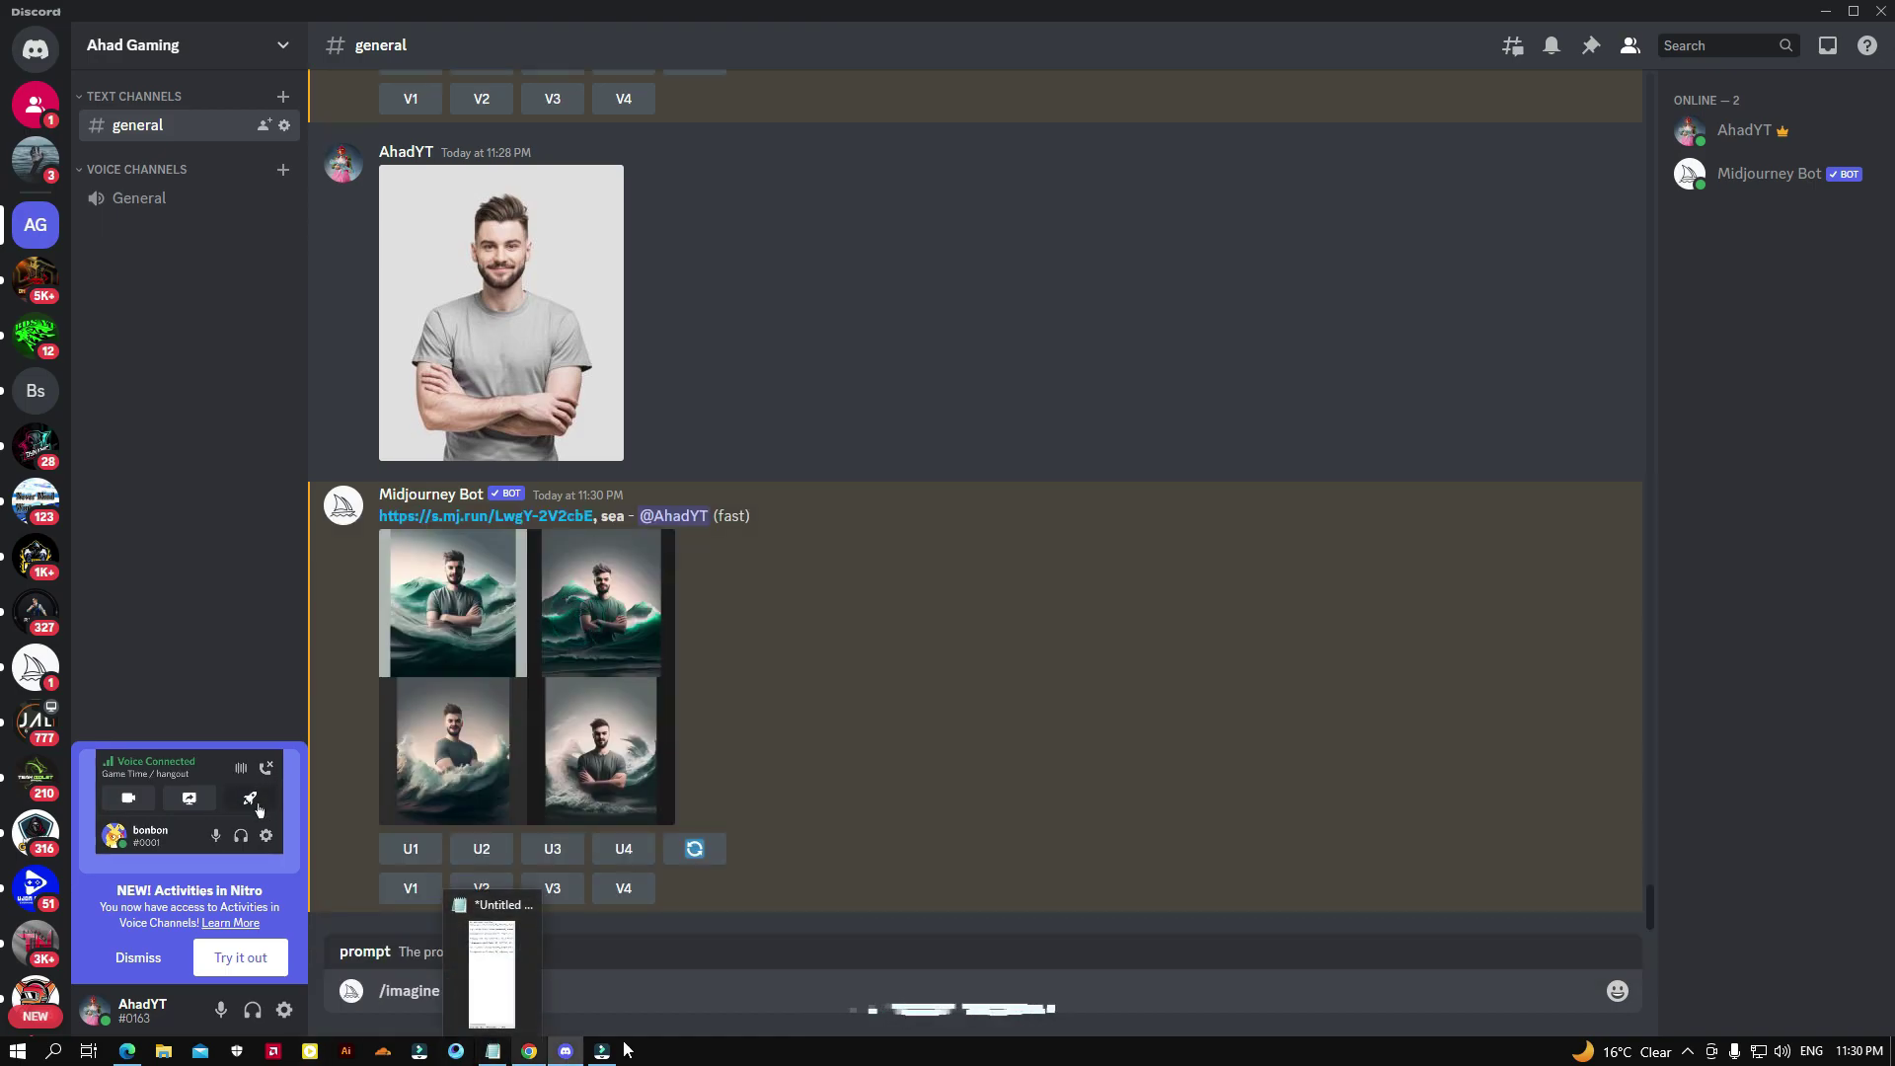
Step: Copy the 'Photography, réalistique, 8k, portrait… --ar 3:2' line from Notepad, paste and send it
{"action": "left_click", "coordinate": [493, 1050]}
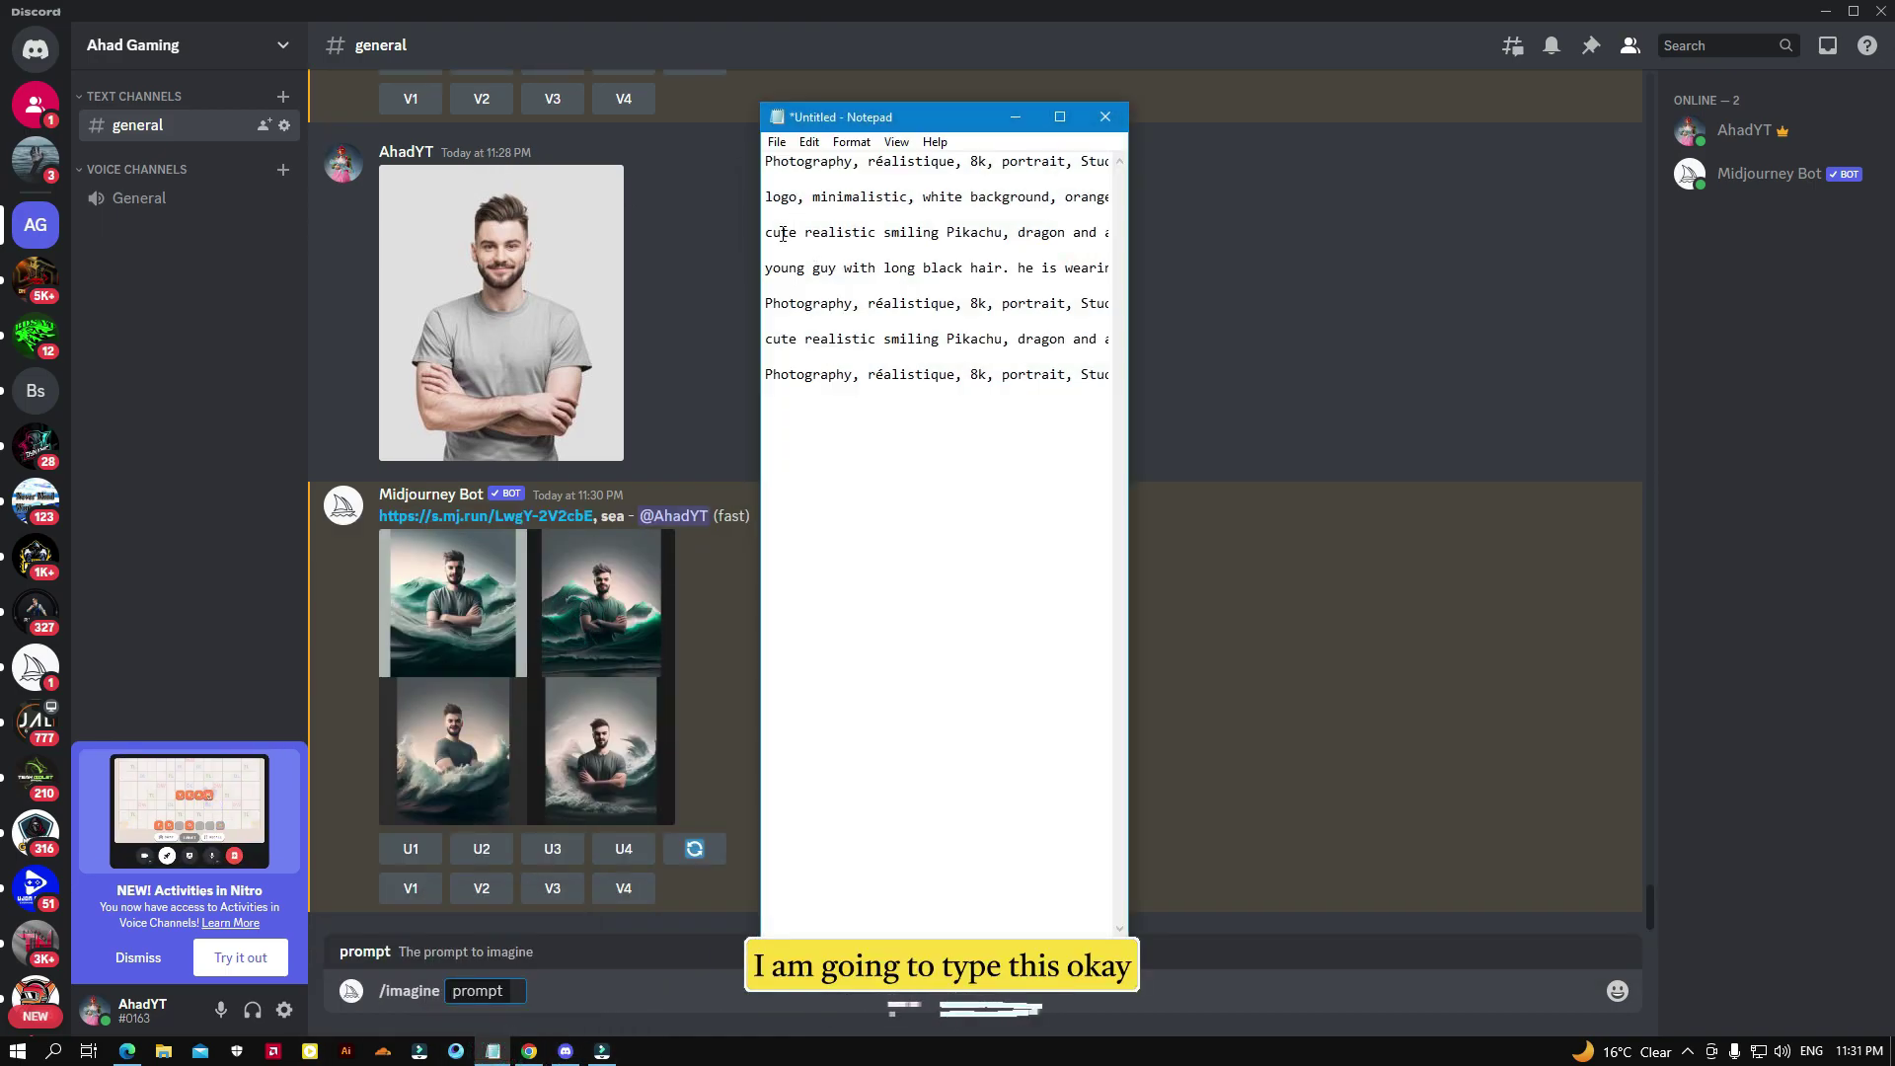
{"action": "left_click_drag", "start_coordinate": [769, 161], "coordinate": [1126, 166]}
{"action": "right_click", "coordinate": [1023, 161]}
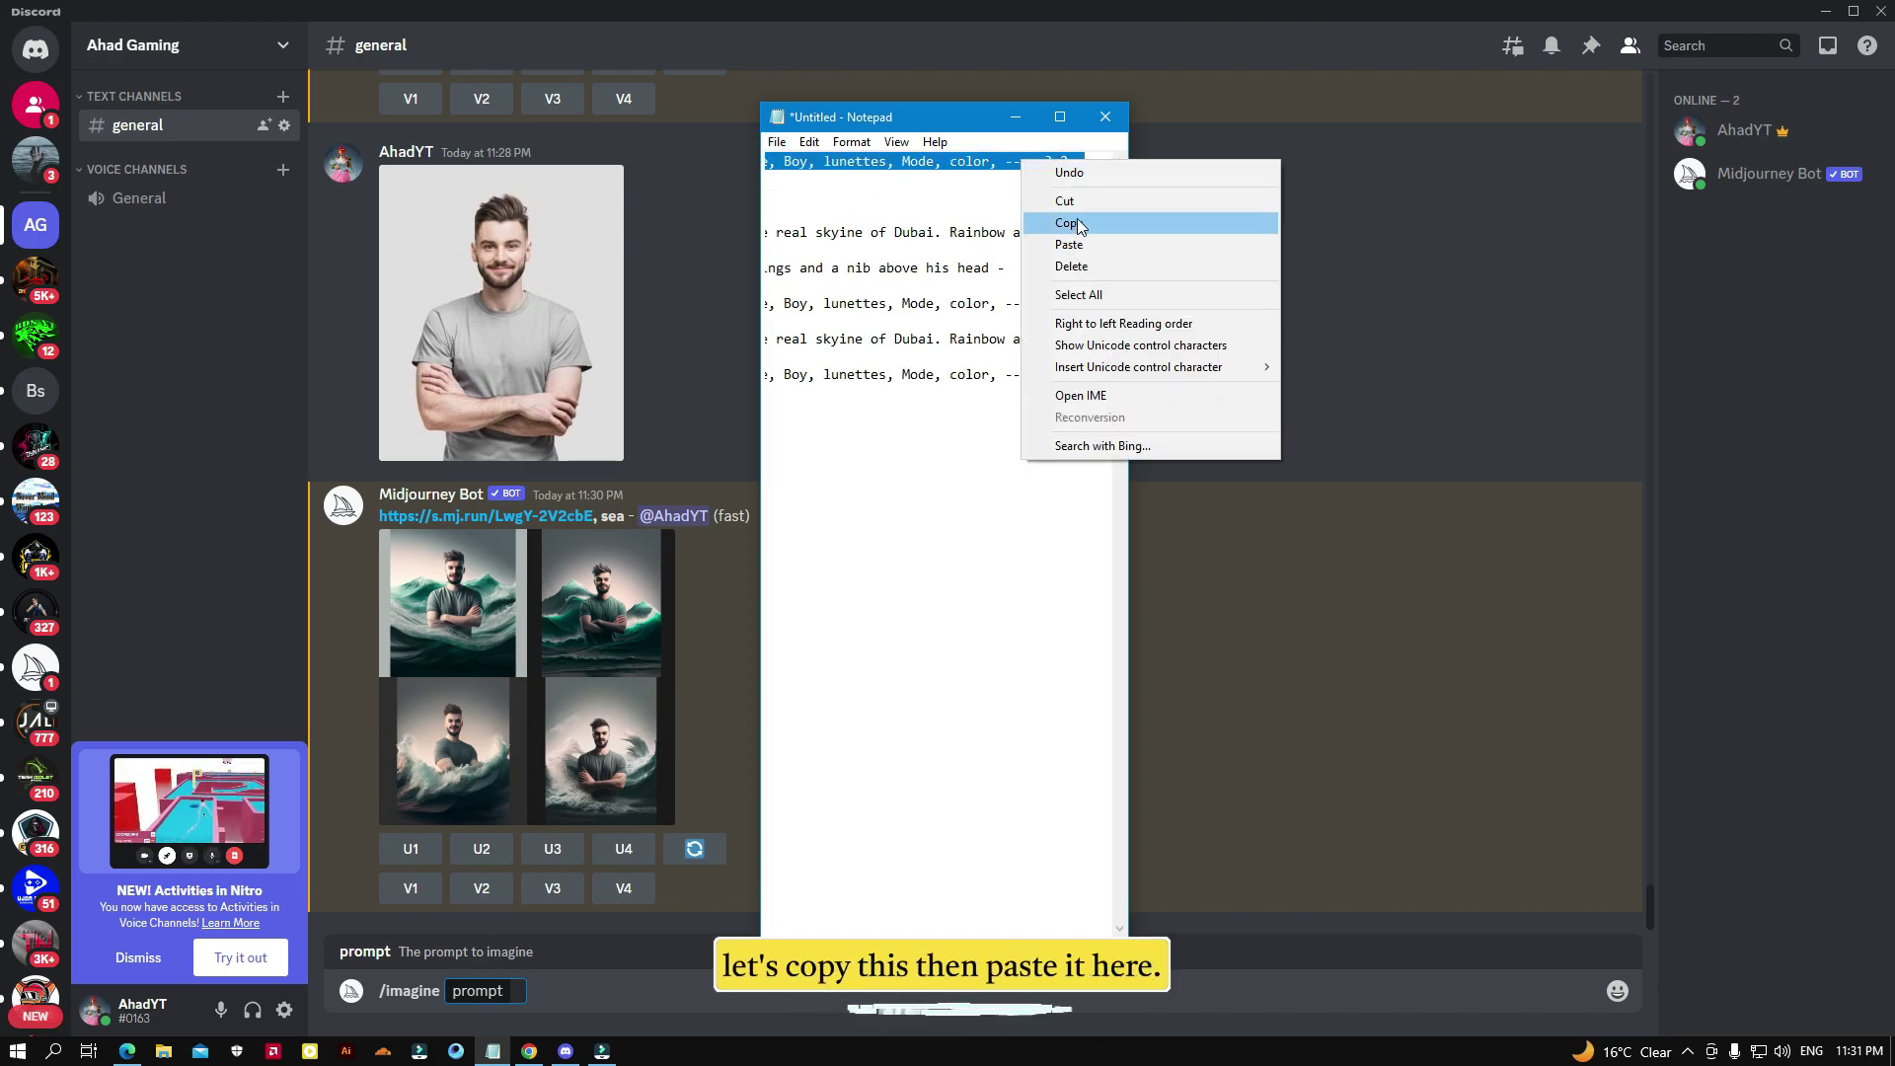
{"action": "left_click", "coordinate": [1076, 218]}
{"action": "left_click", "coordinate": [1014, 116]}
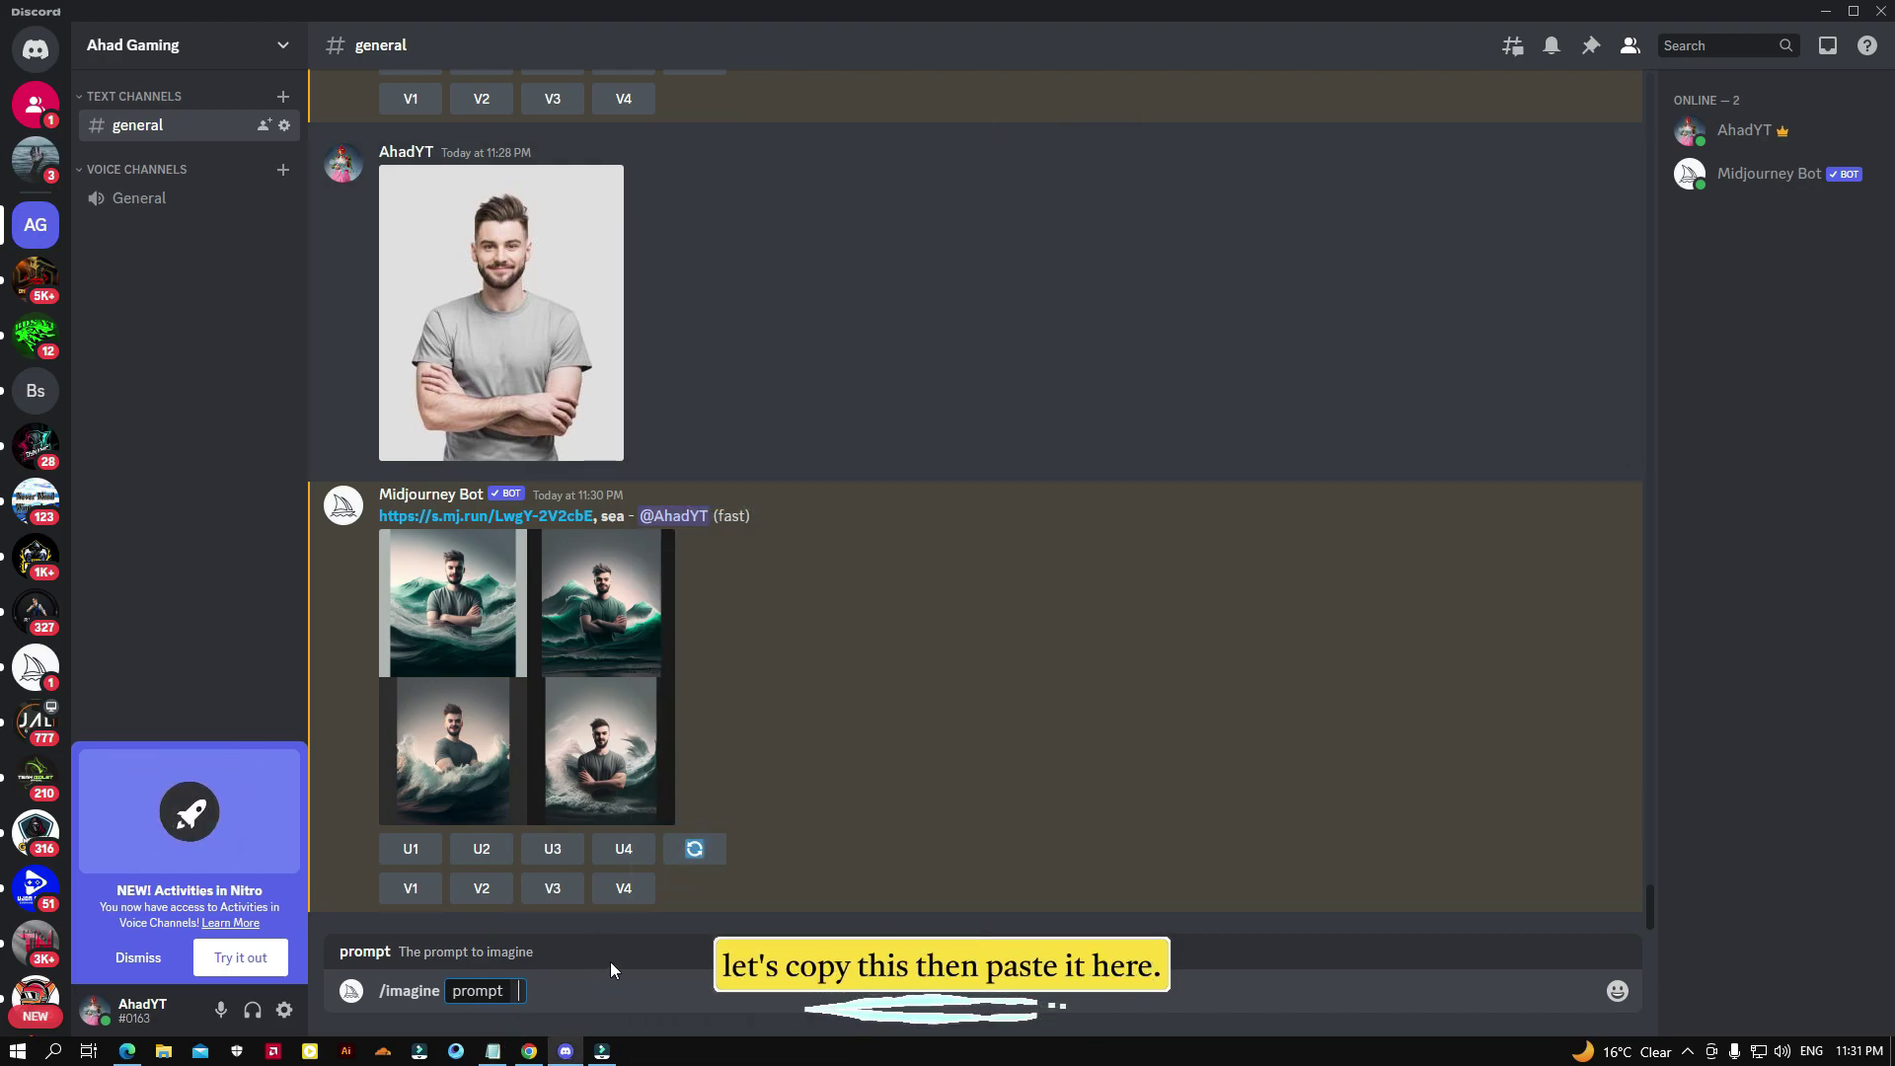
{"action": "key", "text": "ctrl+v"}
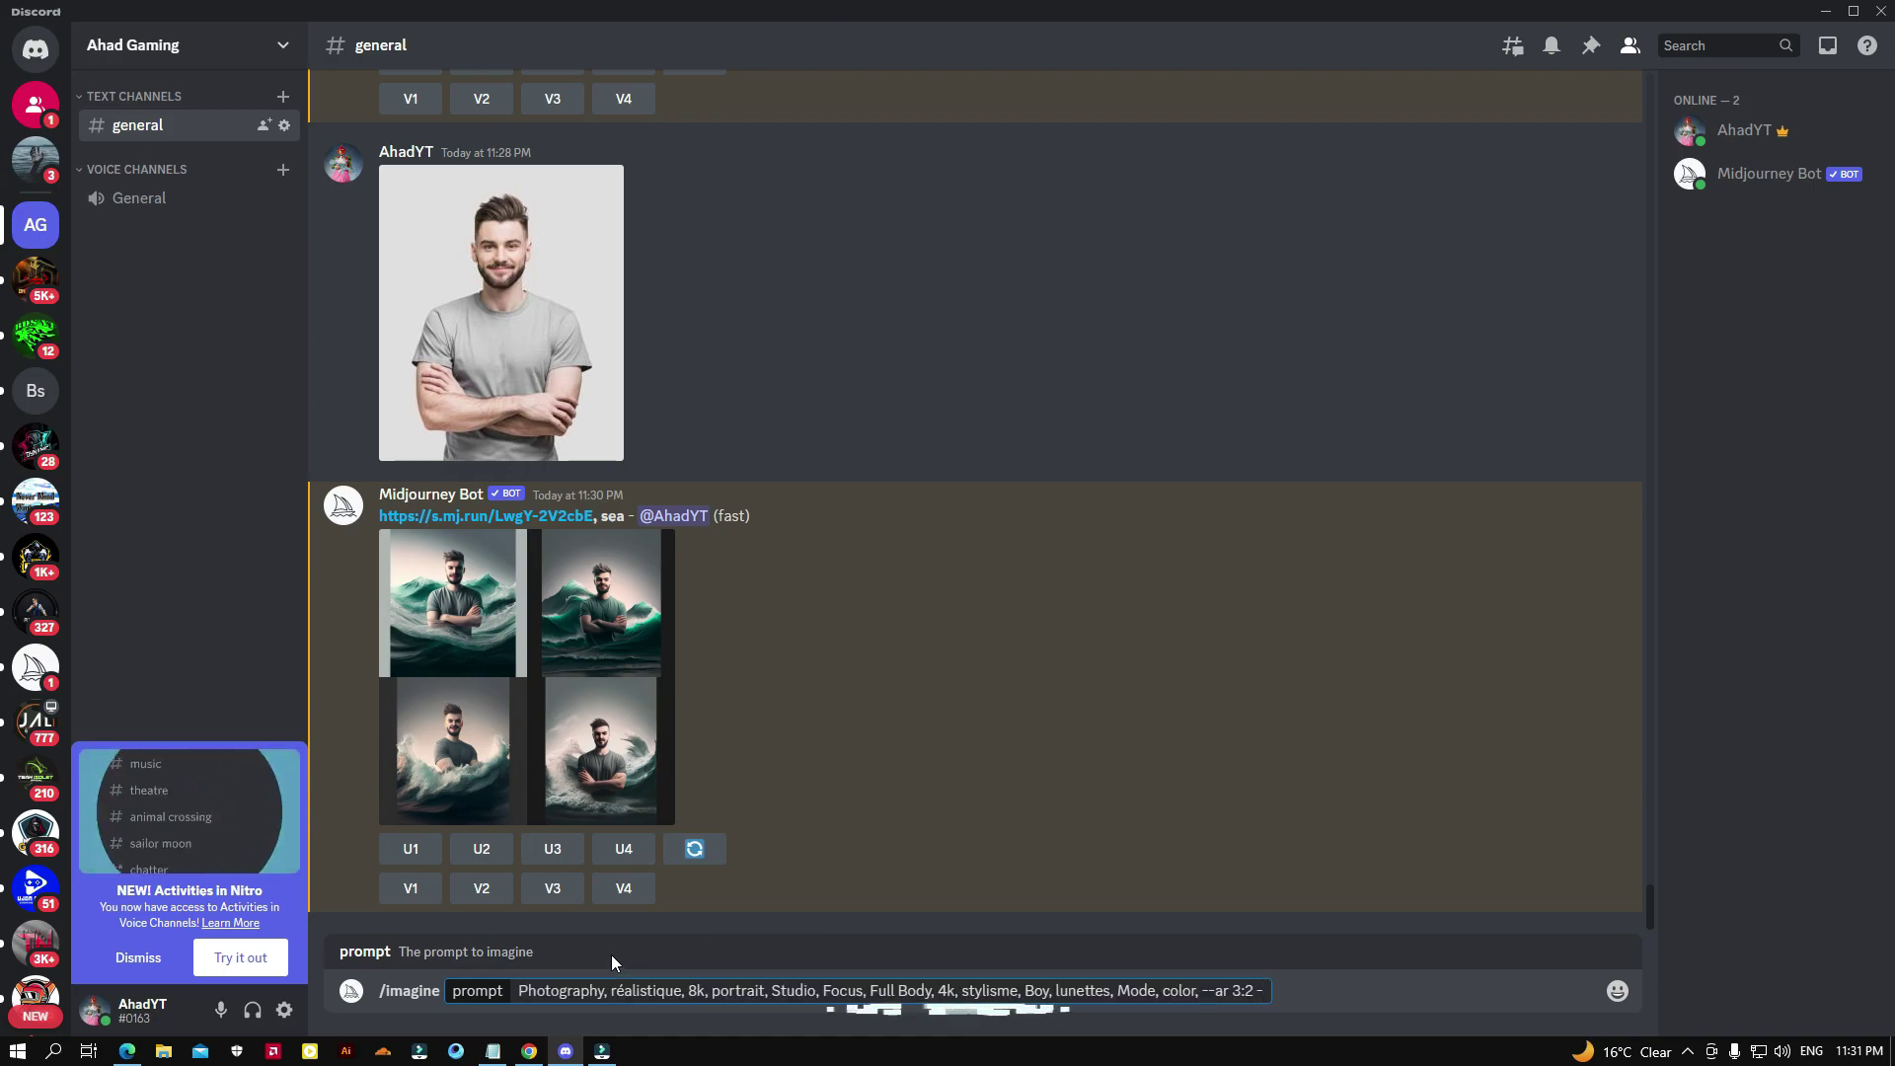
{"action": "key", "text": "Return"}
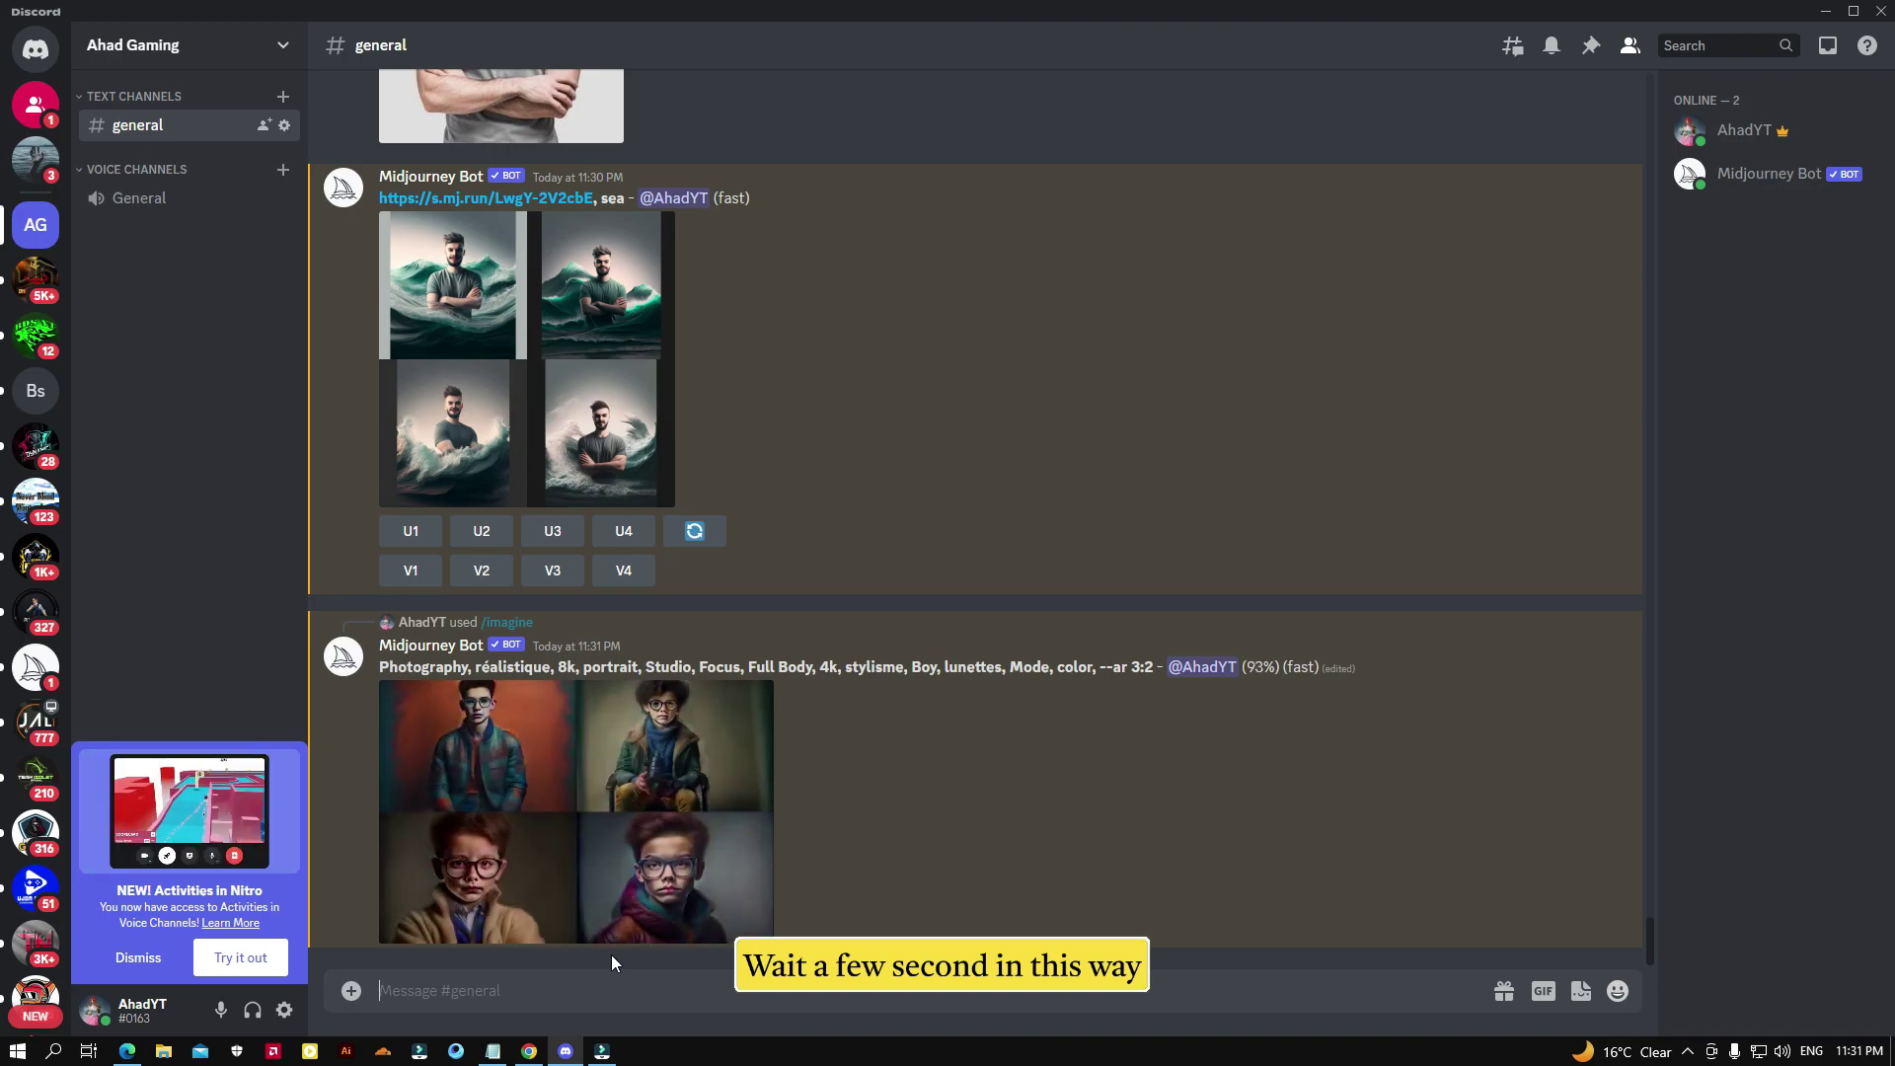
Step: Open the finished four-portrait grid of bespectacled boys in the web browser
{"action": "left_click", "coordinate": [671, 869]}
{"action": "left_click", "coordinate": [1535, 504]}
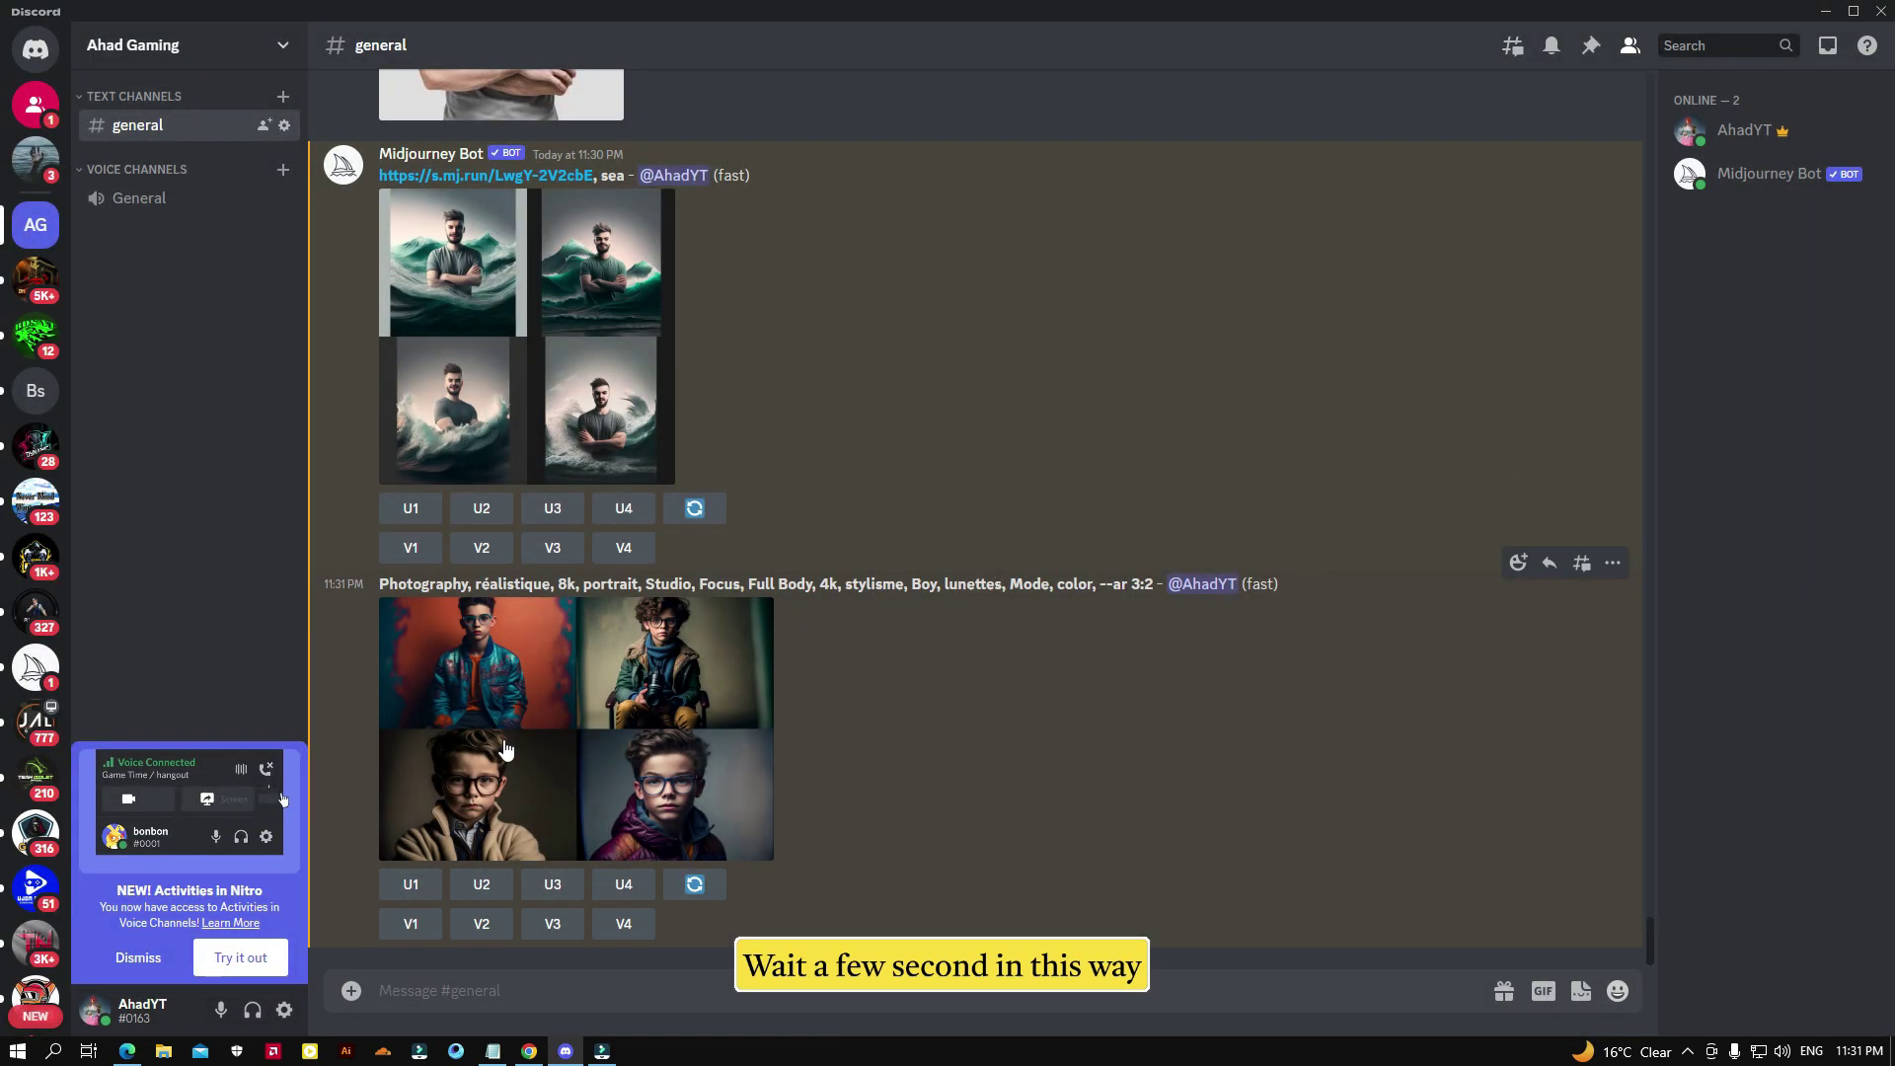
{"action": "left_click", "coordinate": [671, 717]}
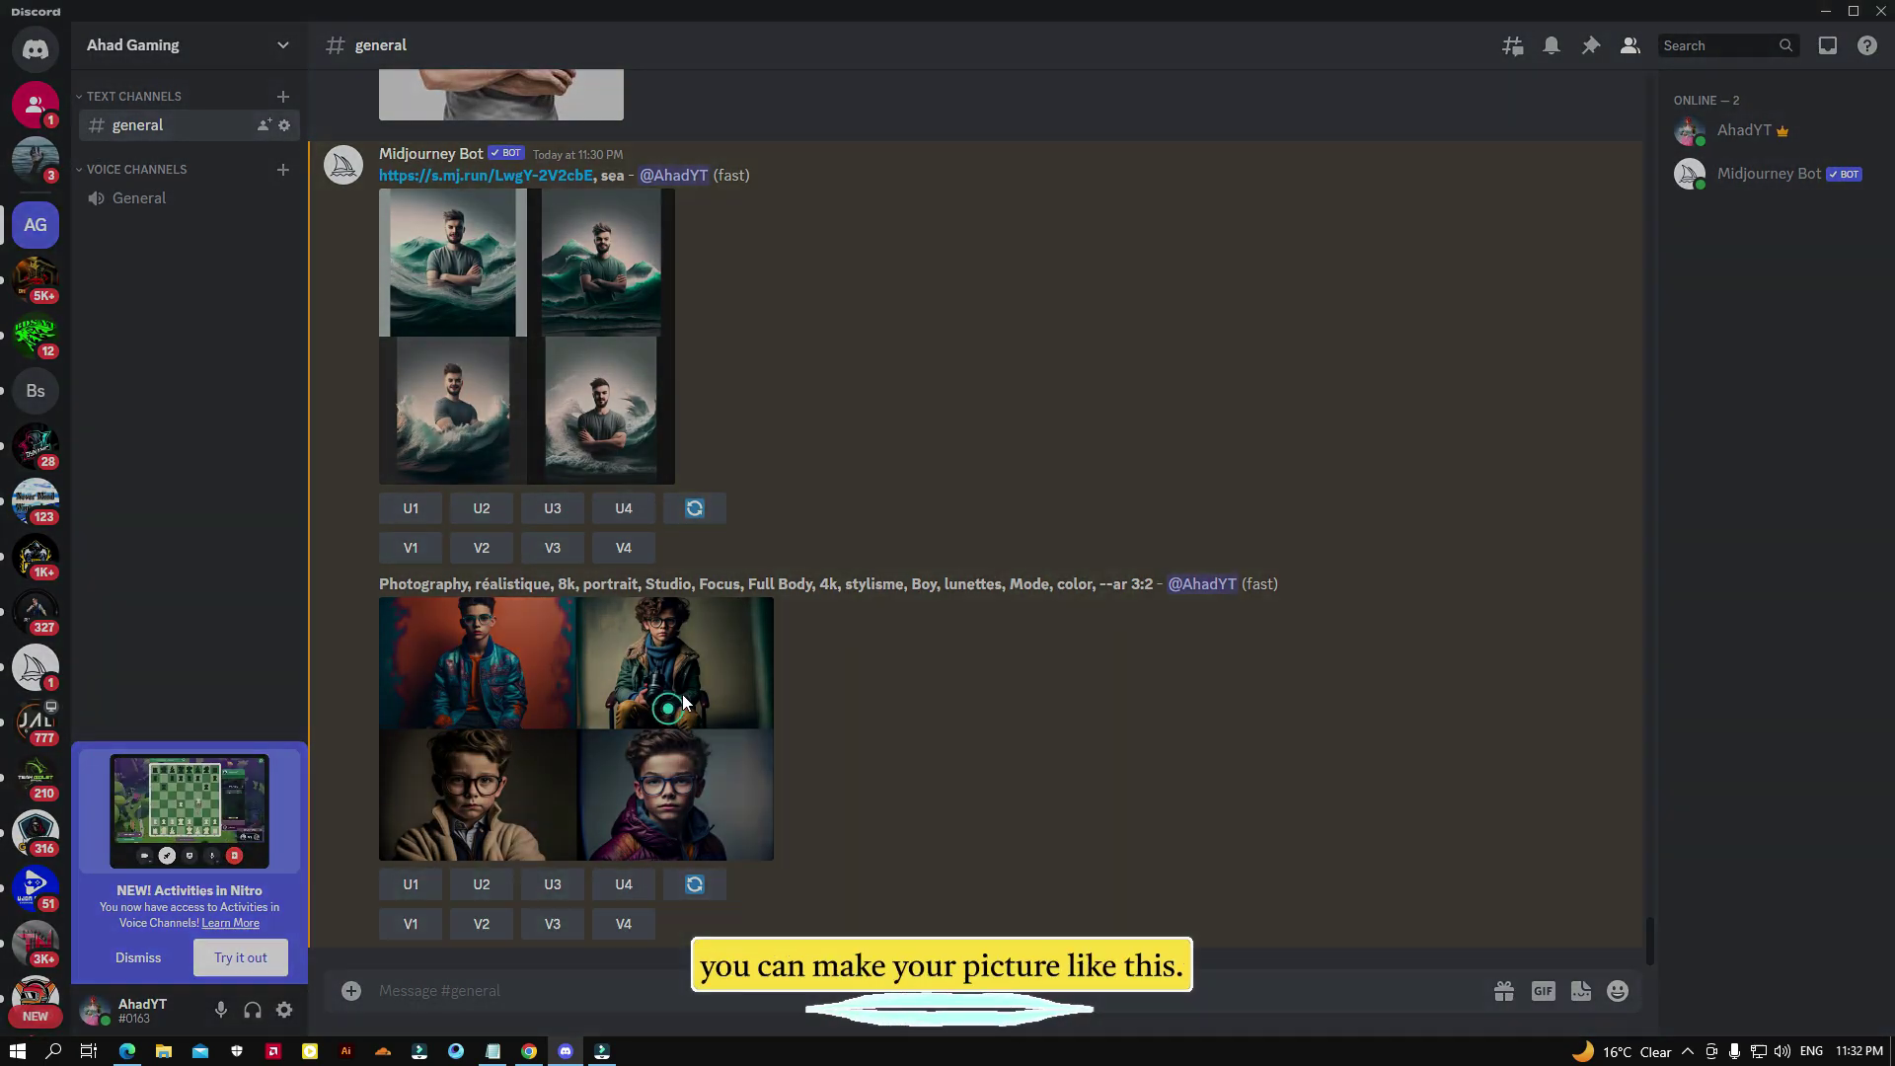
{"action": "left_click", "coordinate": [498, 869]}
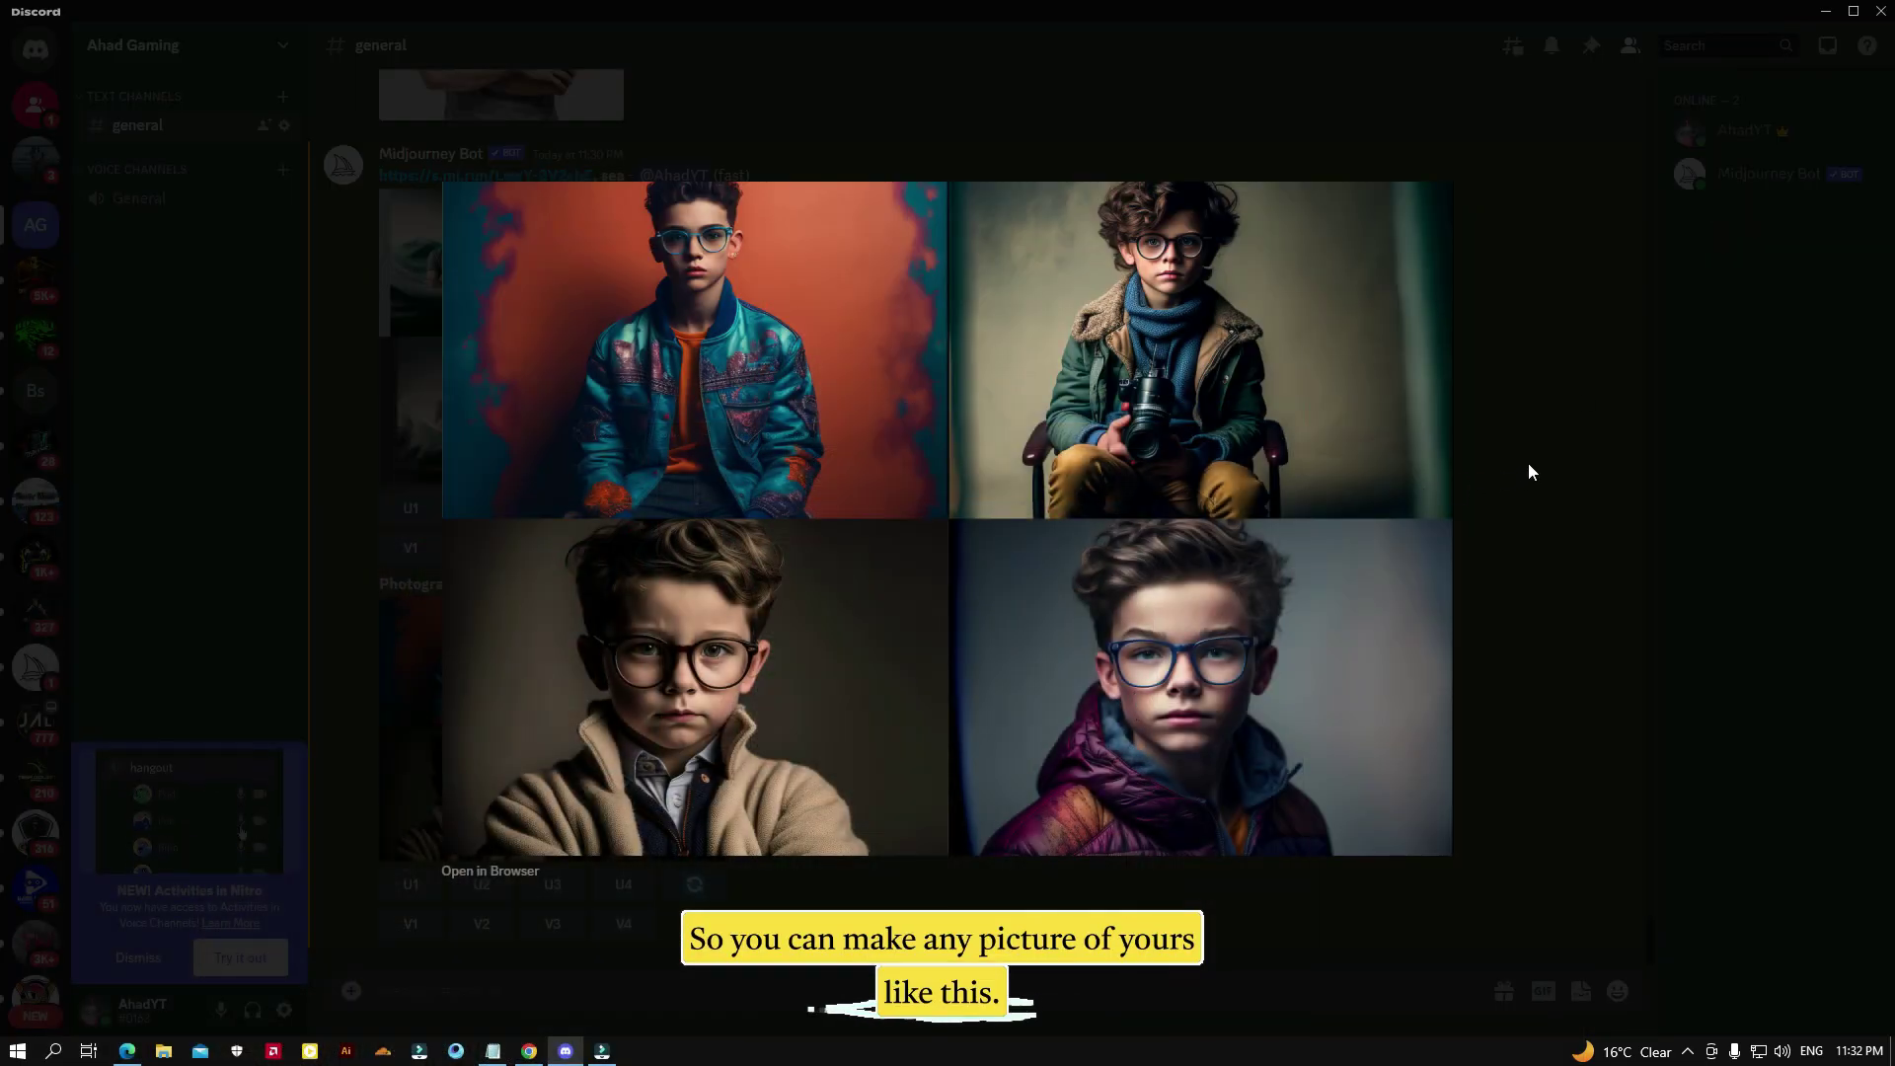
{"action": "left_click", "coordinate": [1529, 465]}
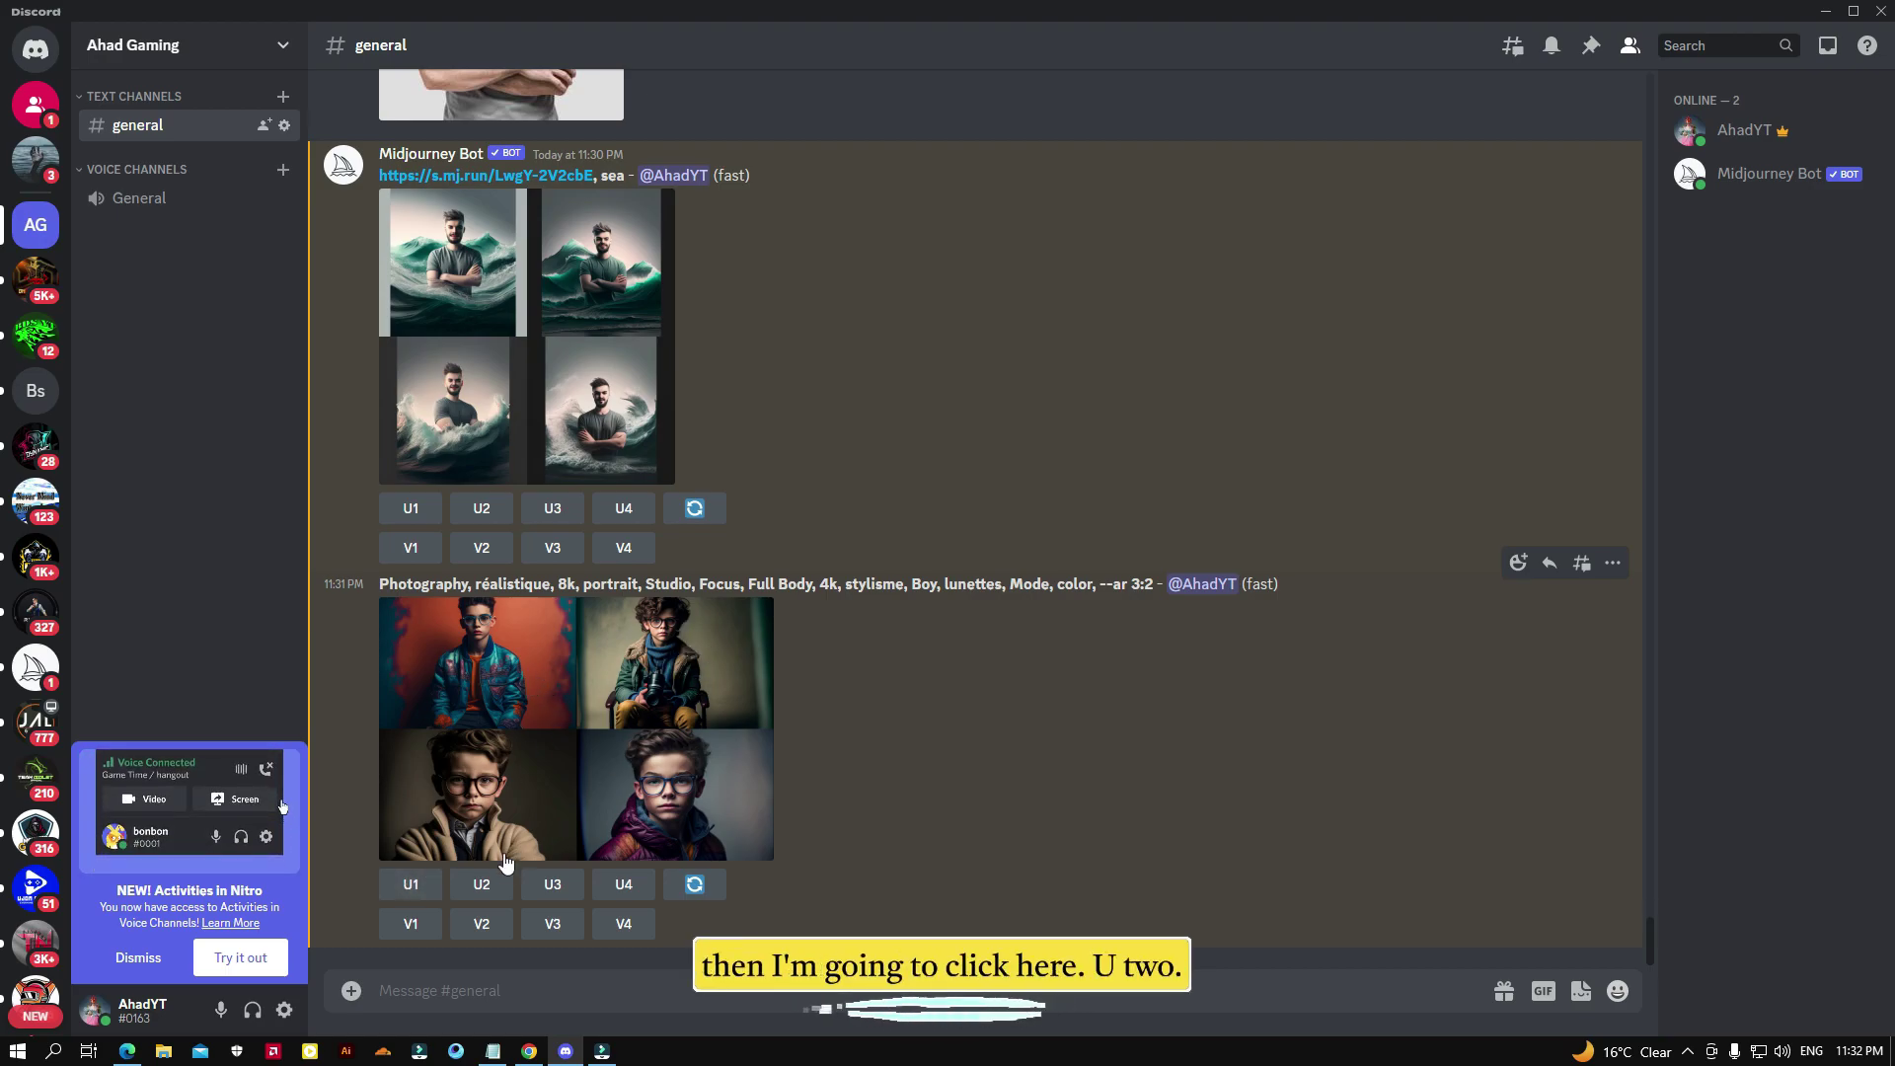
Step: Scroll back up to the sea-wave grid and request the U4 upscale
{"action": "left_click", "coordinate": [486, 886]}
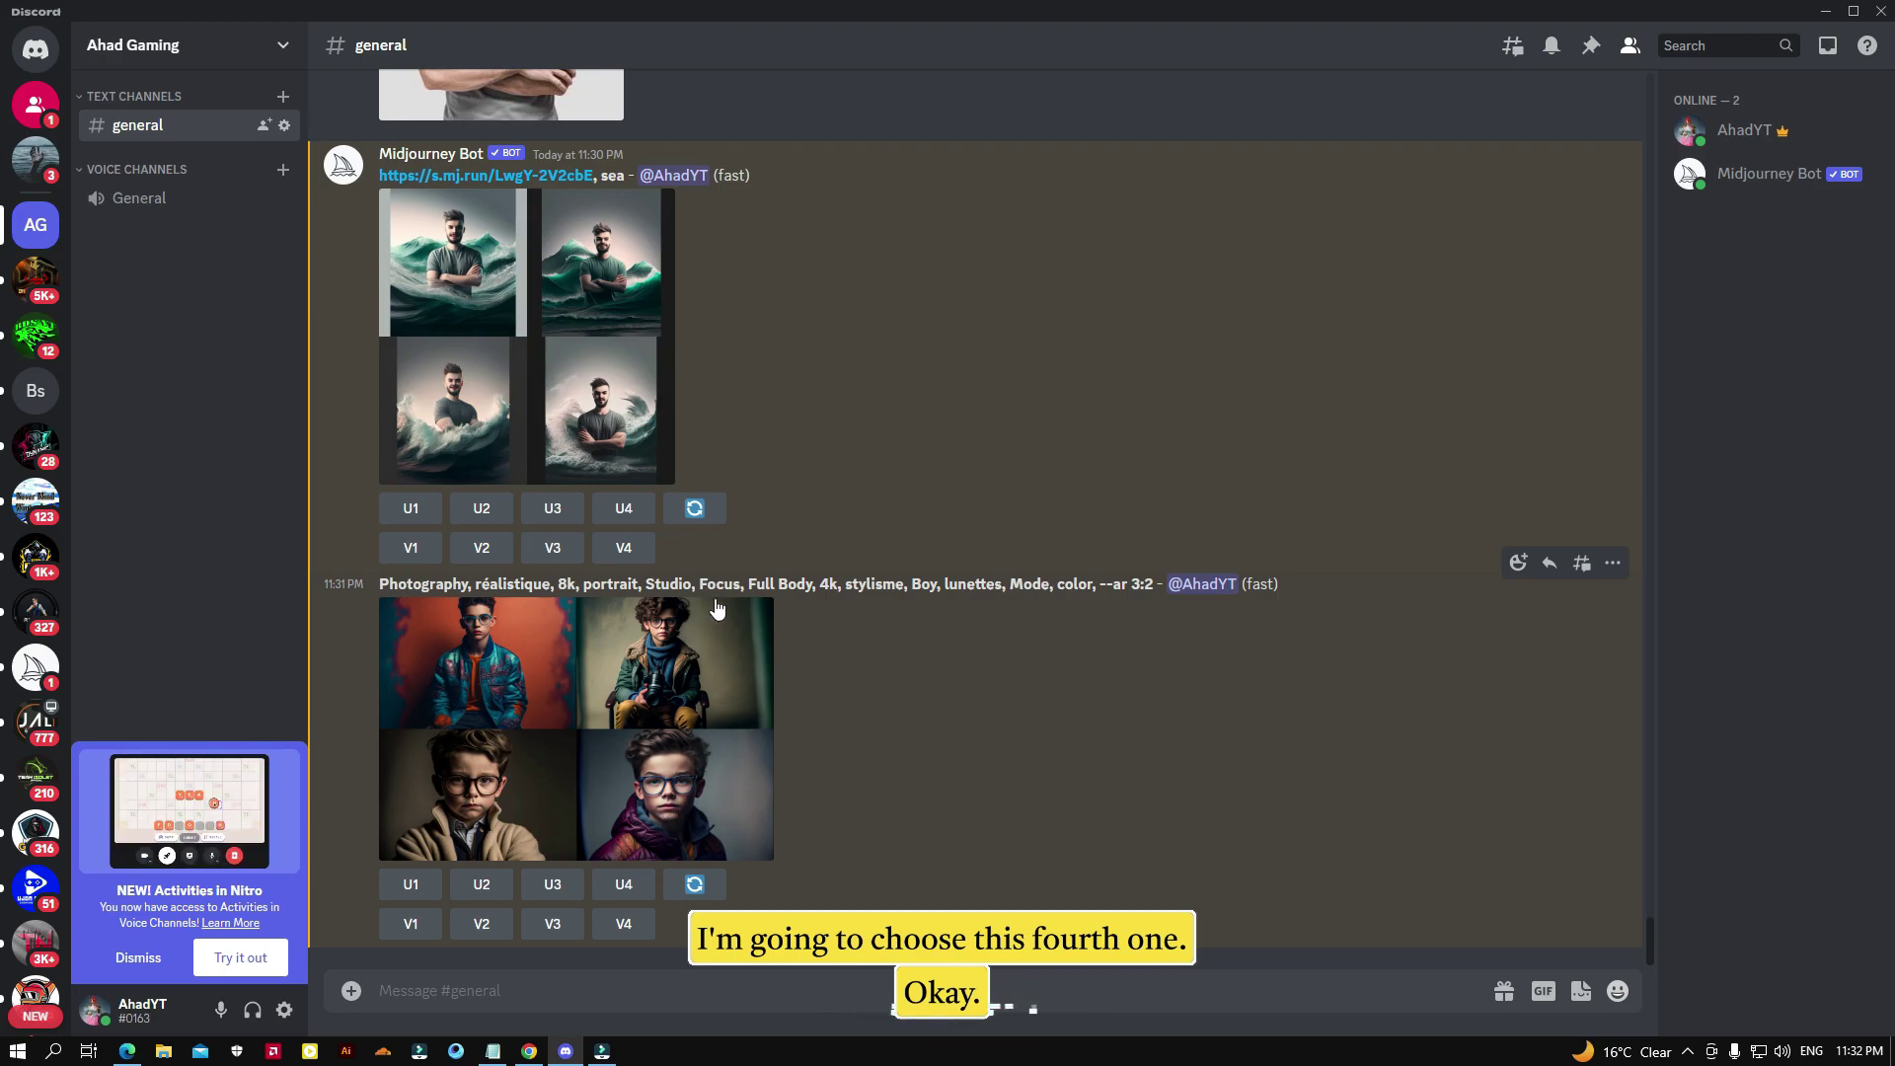
{"action": "scroll", "coordinate": [749, 591], "scroll_direction": "up", "scroll_amount": 1}
{"action": "scroll", "coordinate": [749, 590], "scroll_direction": "up", "scroll_amount": 2}
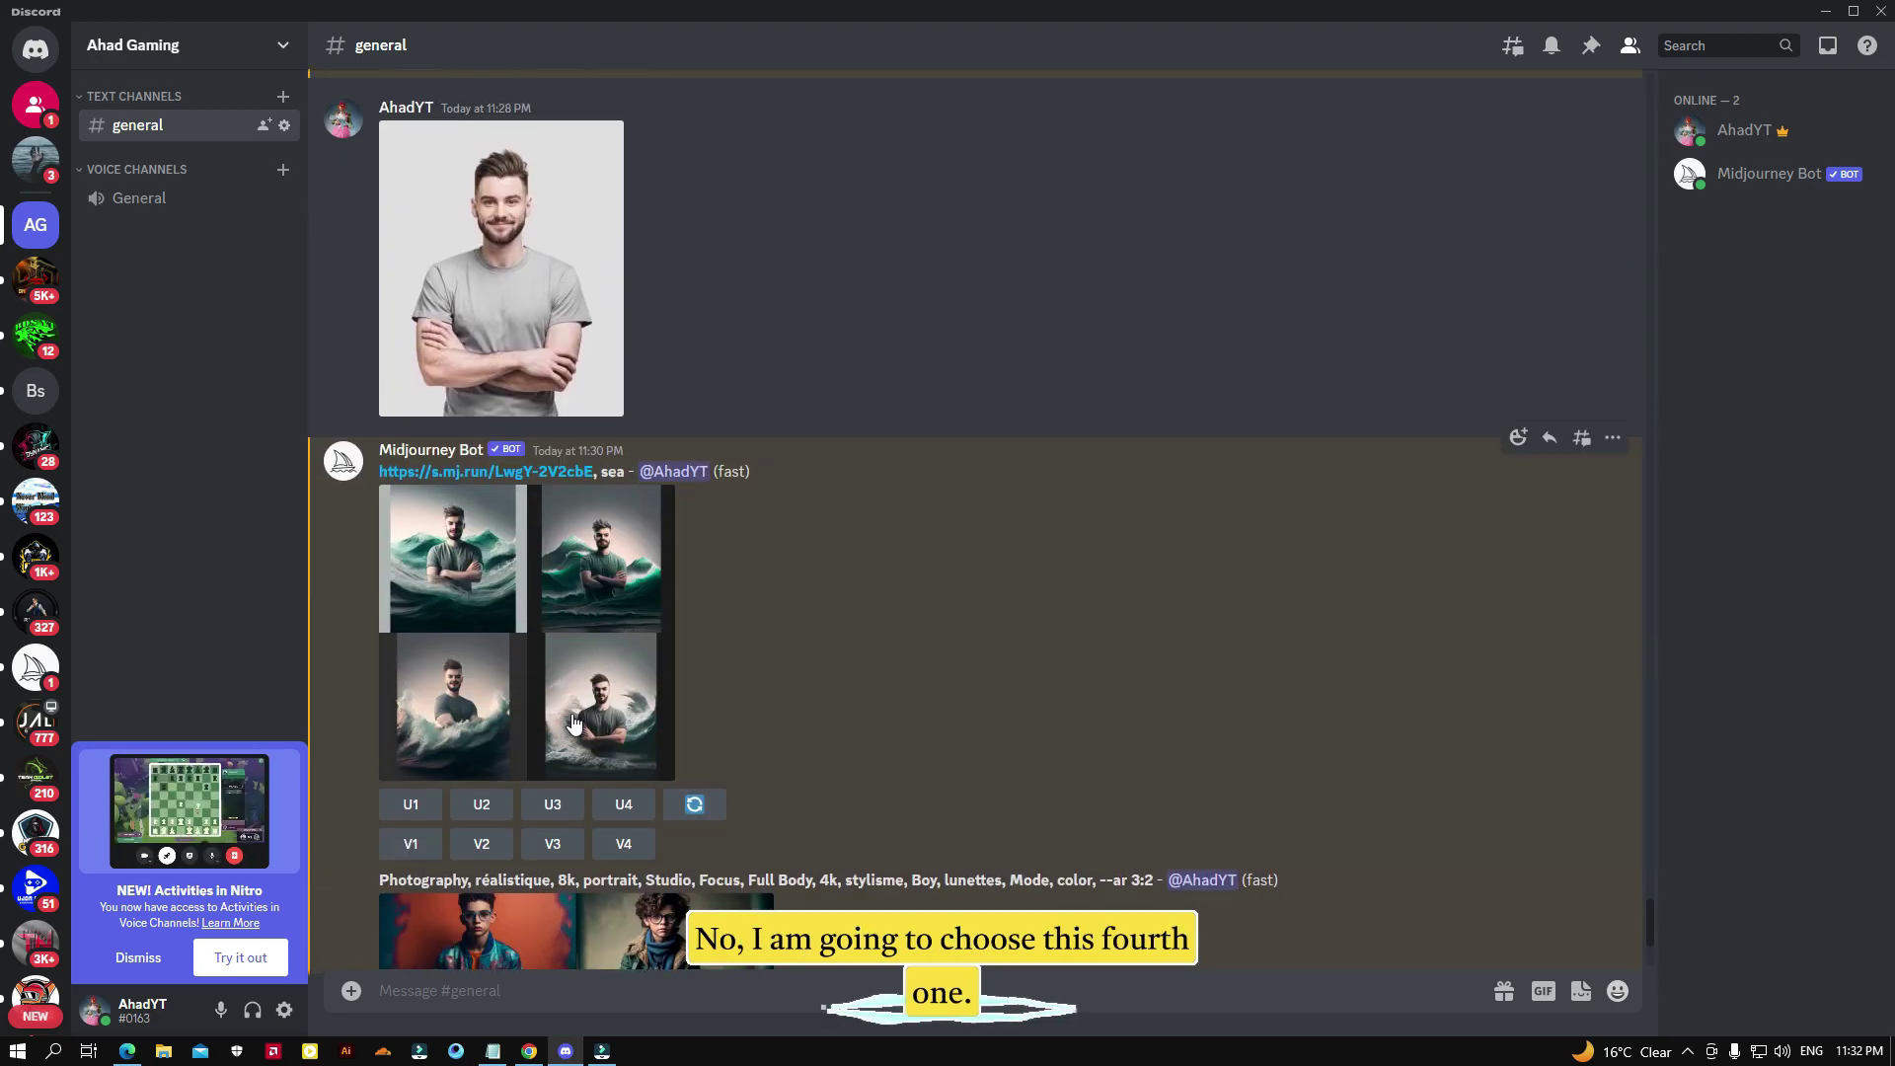
{"action": "left_click", "coordinate": [618, 805]}
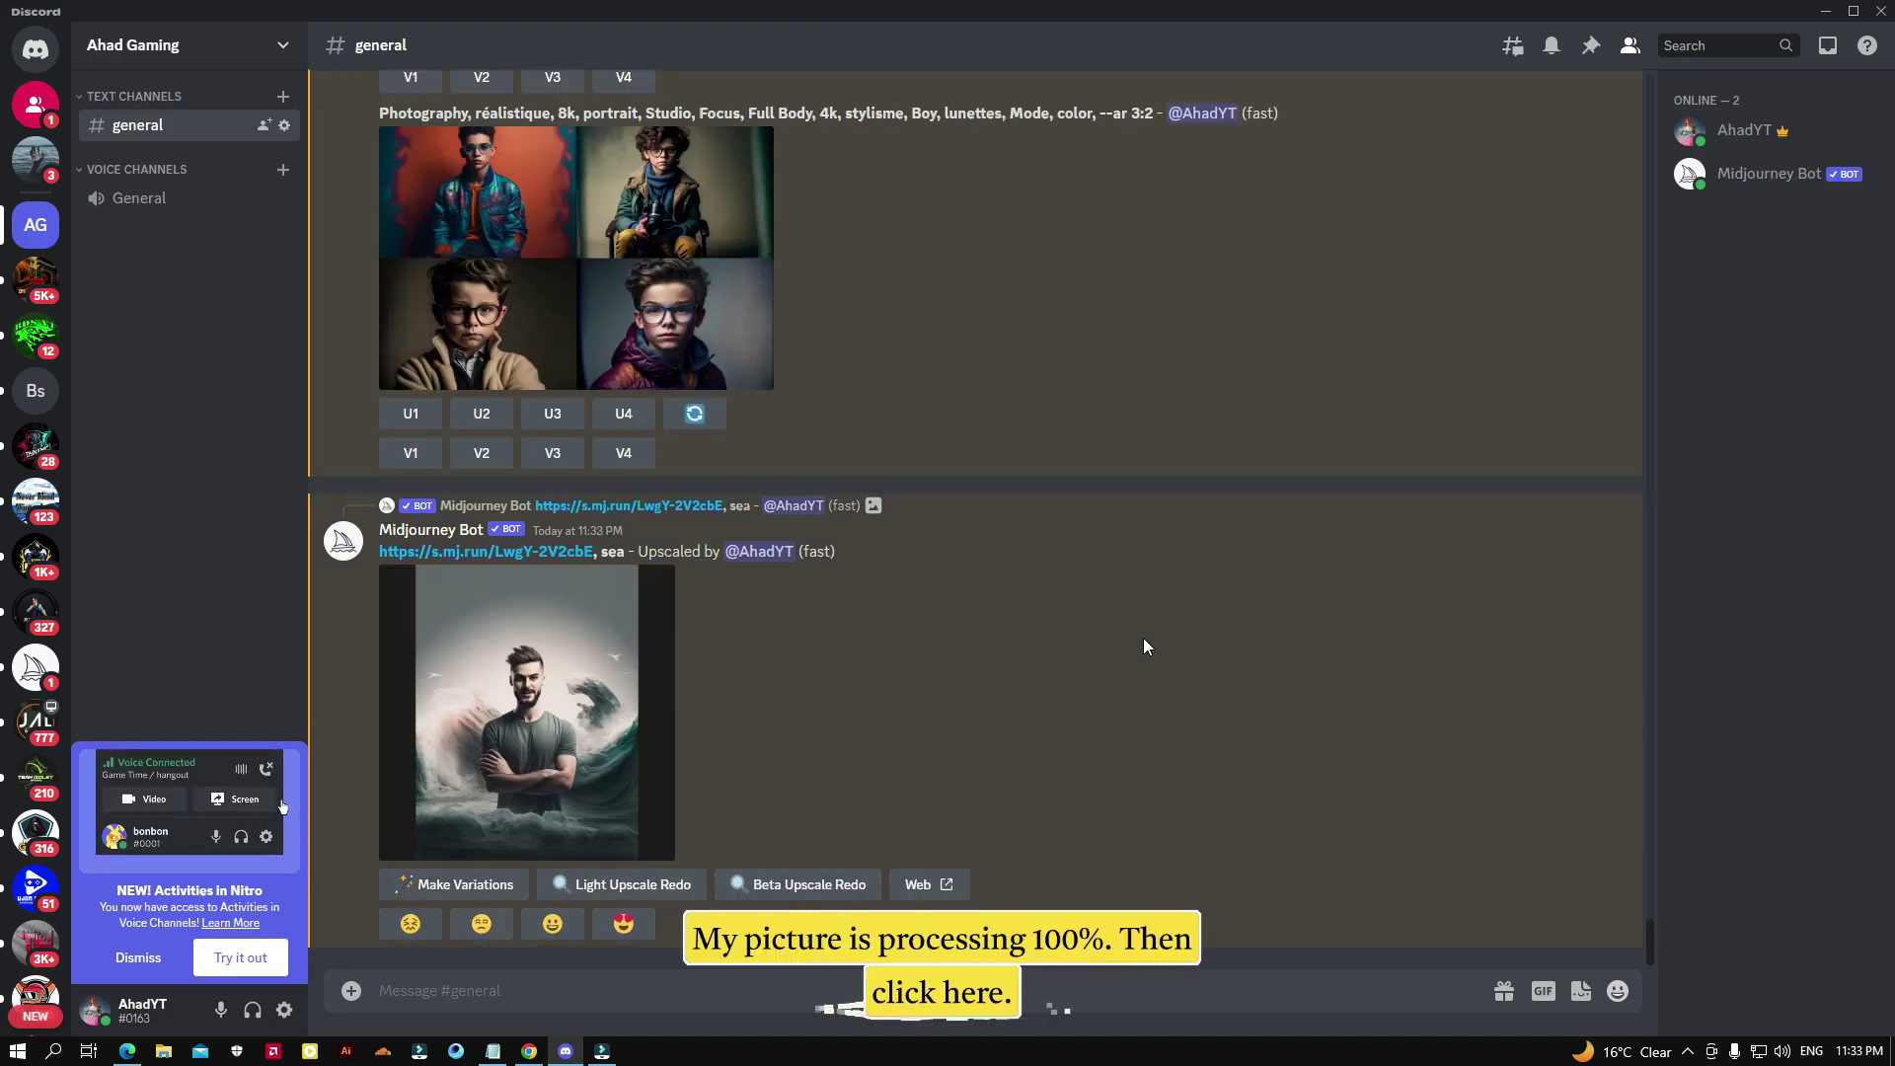
Step: Open the upscaled sea portrait in Edge and save it as a PNG to the Desktop
{"action": "left_click", "coordinate": [583, 692]}
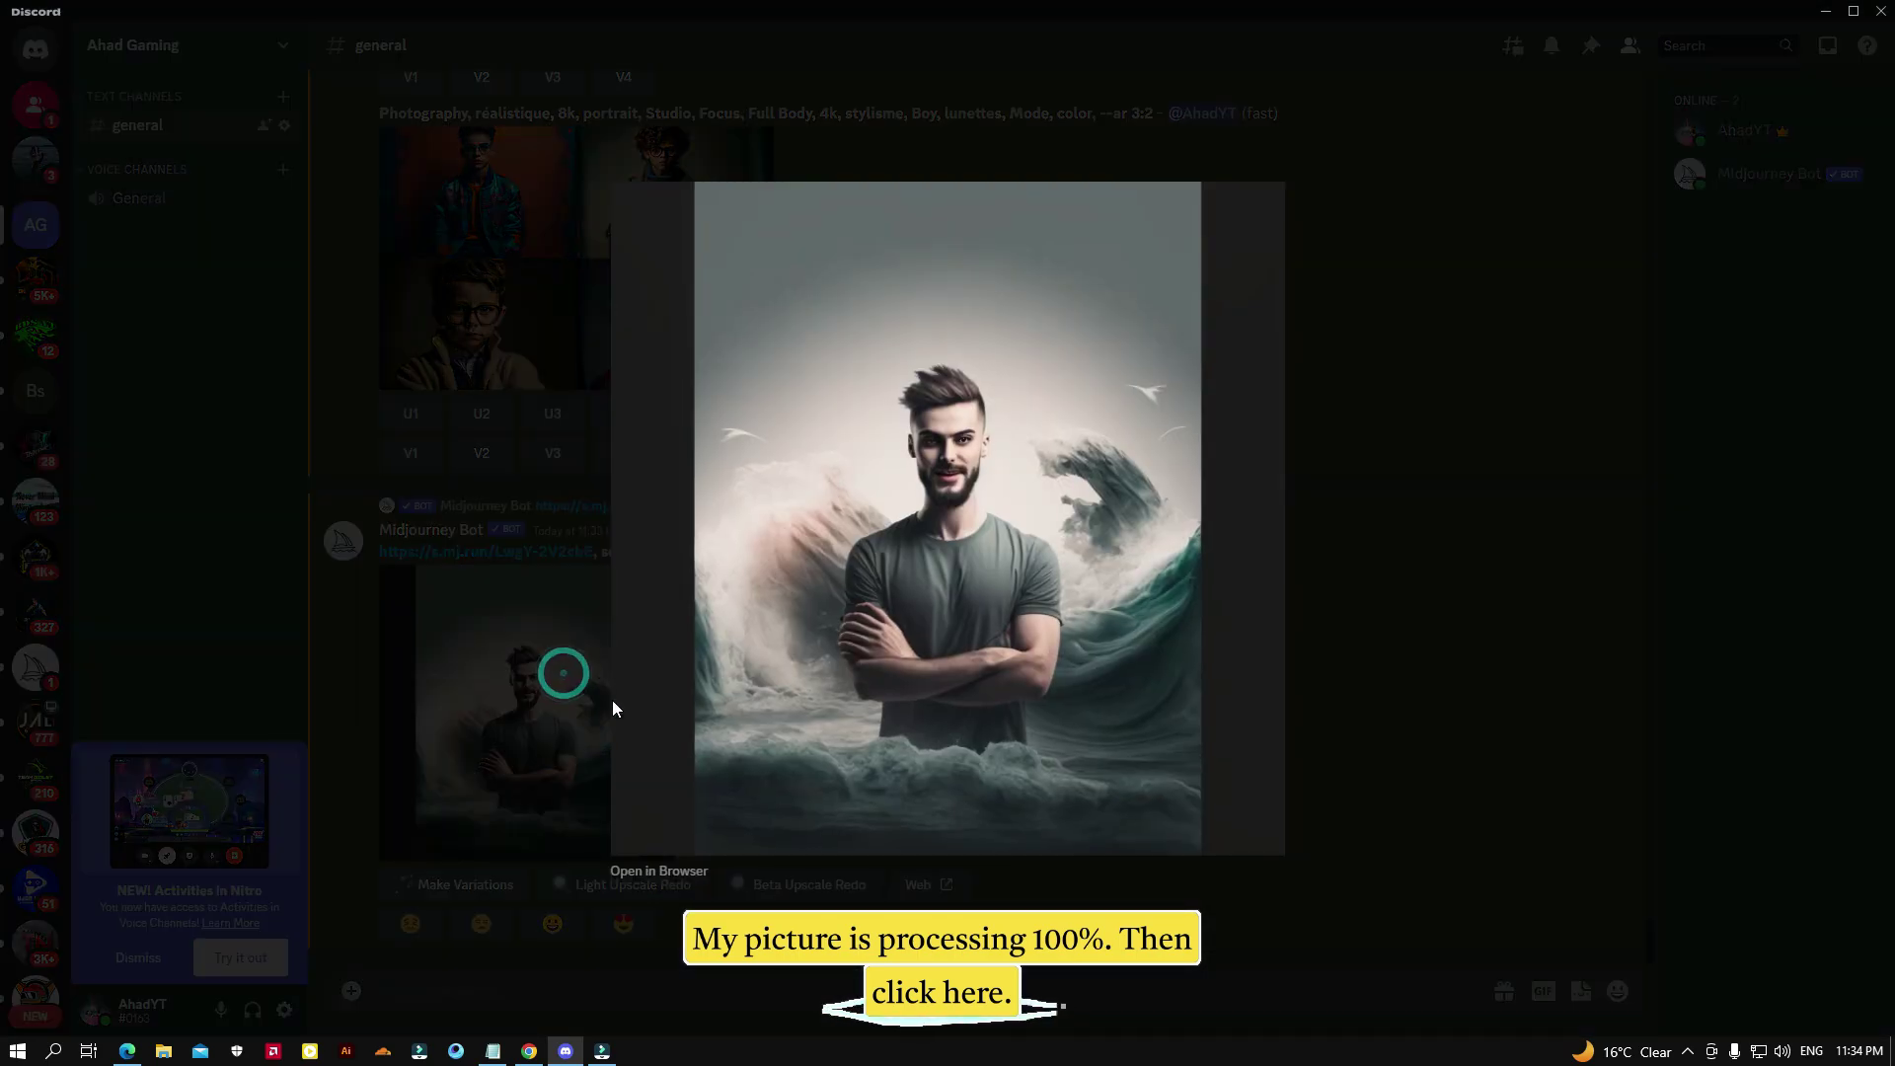
{"action": "left_click", "coordinate": [647, 871]}
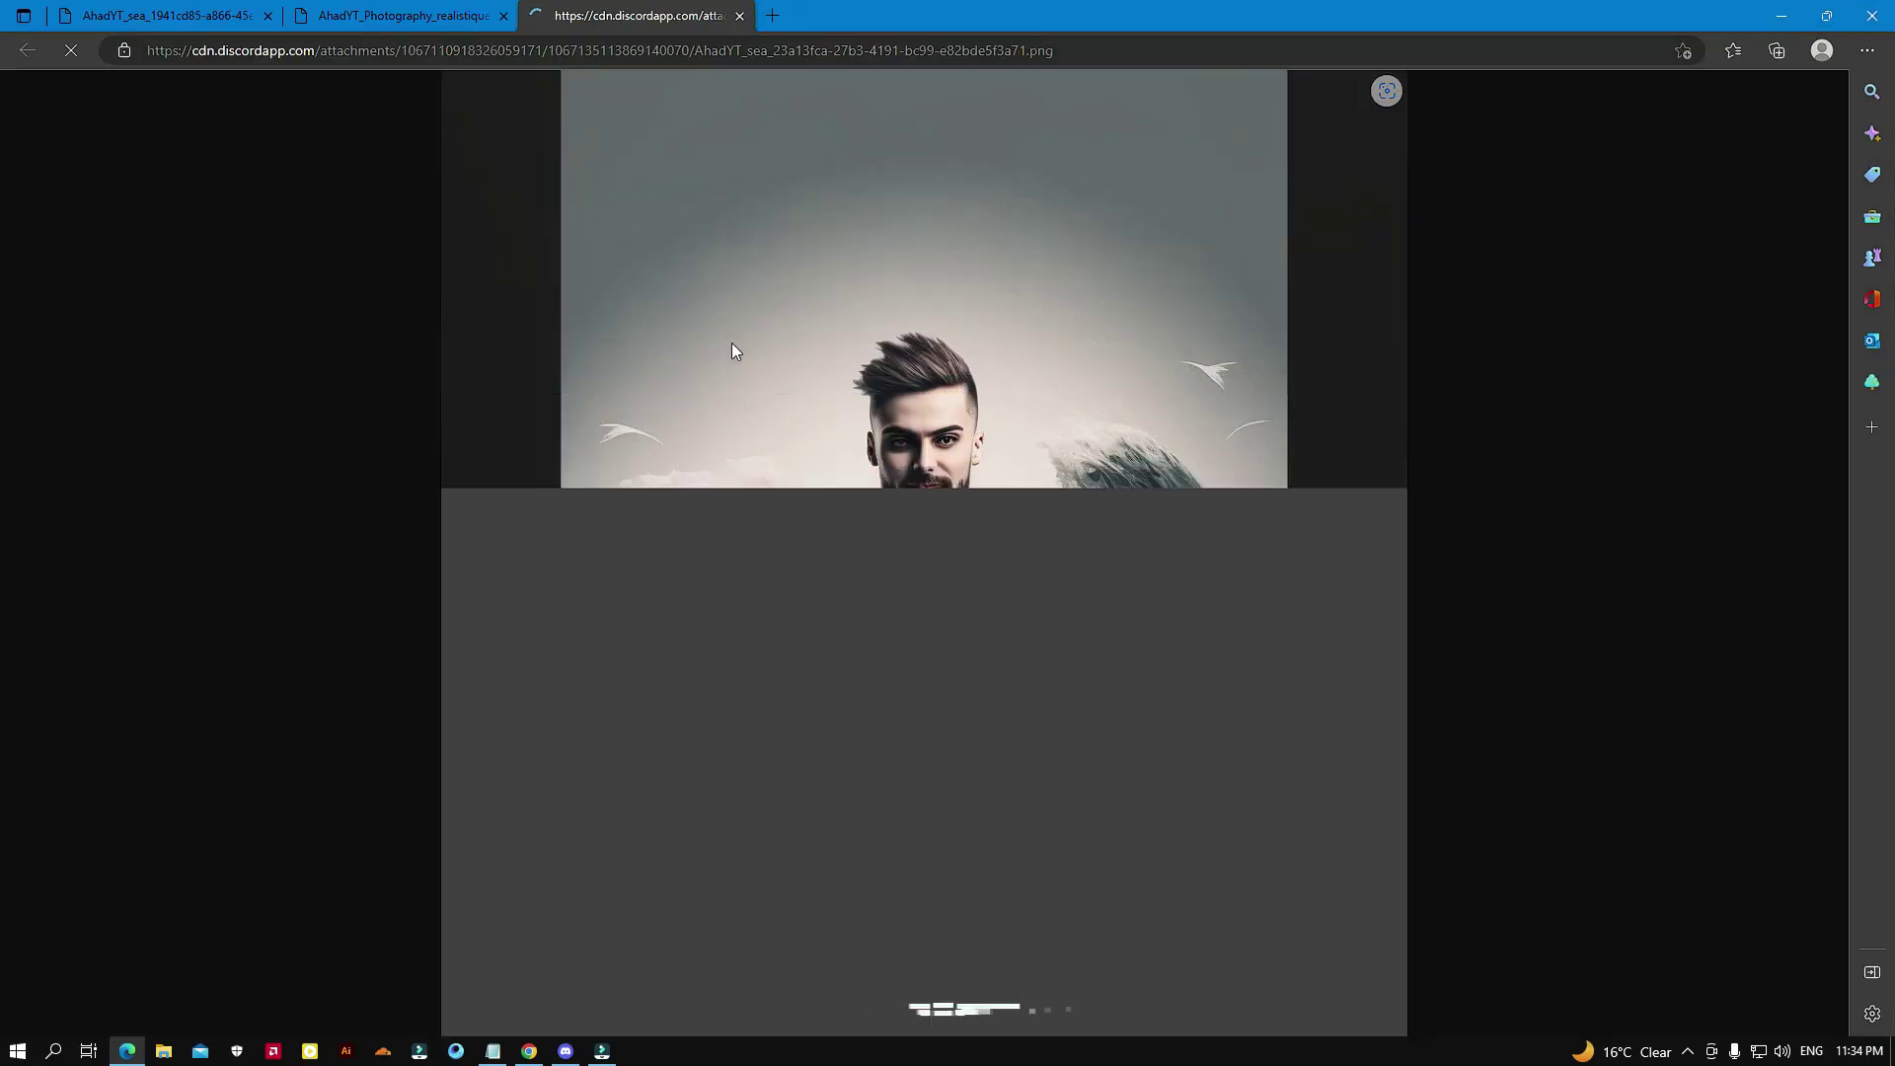
{"action": "right_click", "coordinate": [803, 456]}
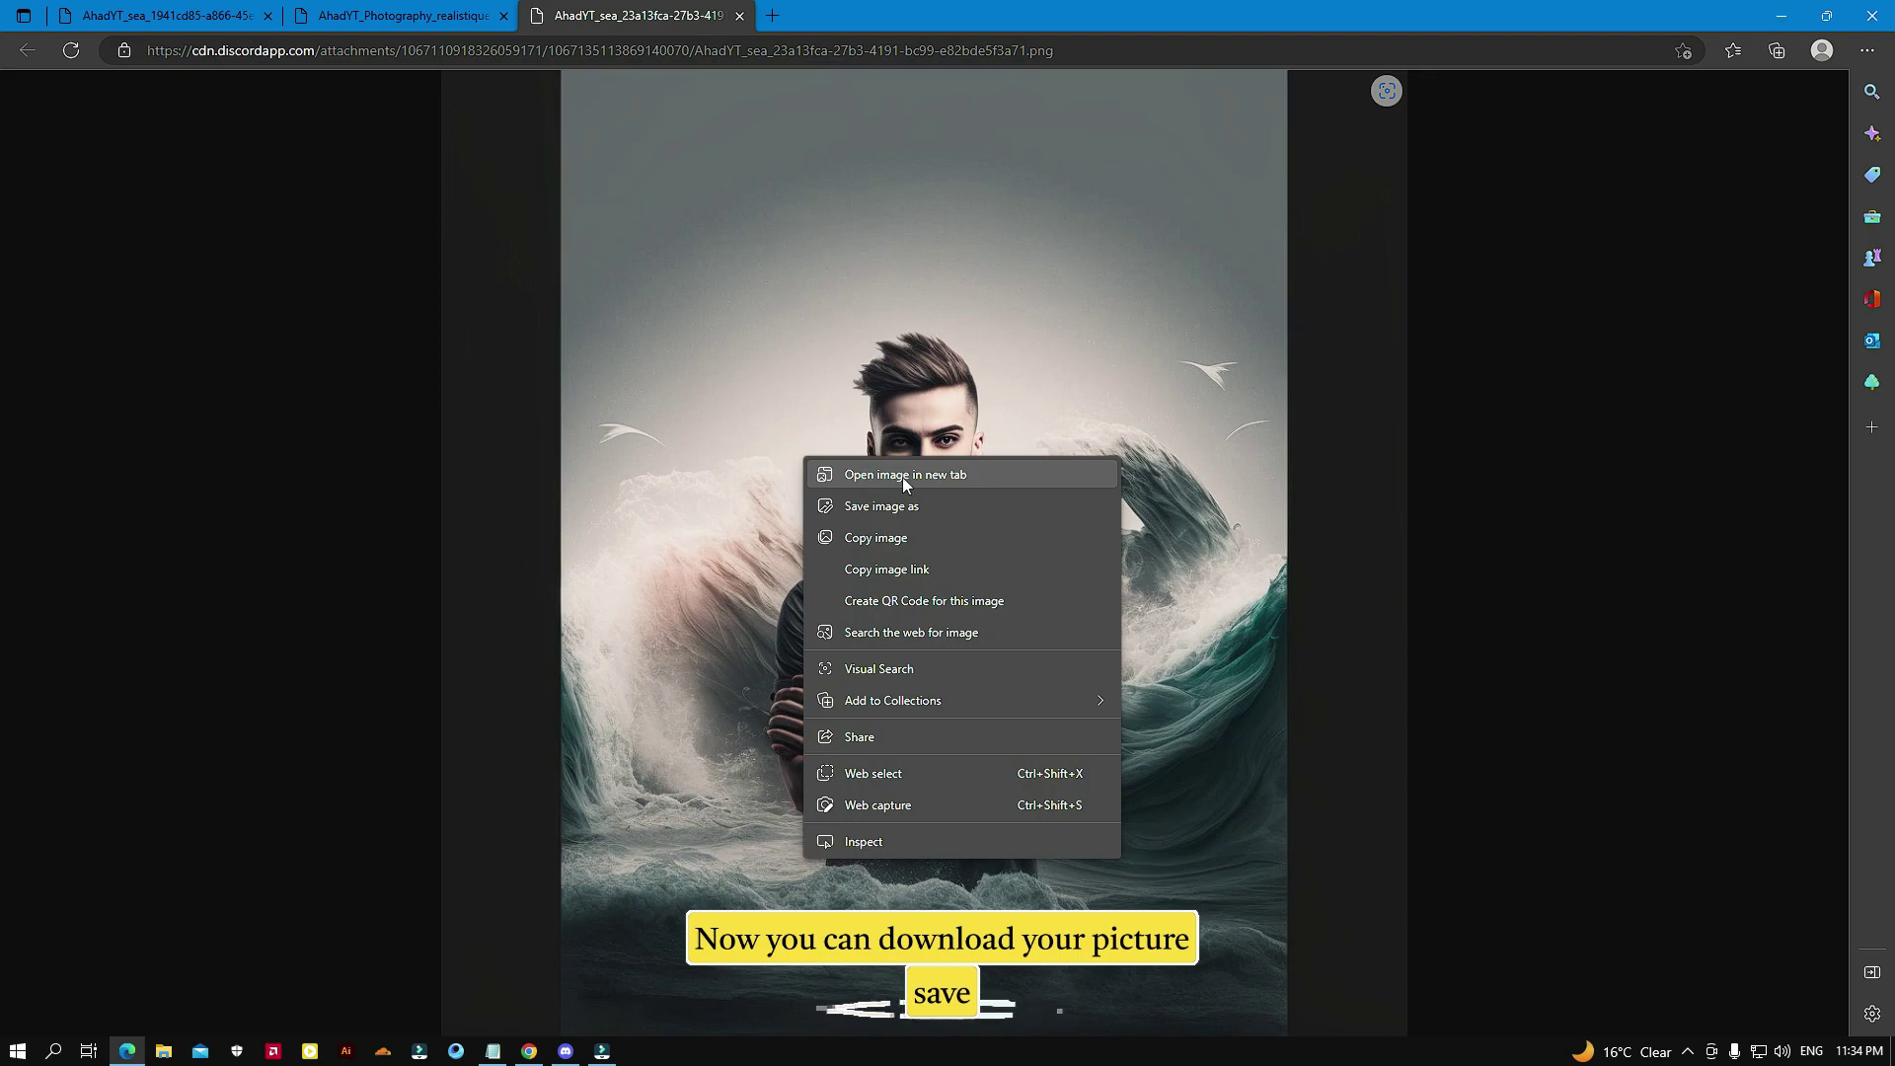
{"action": "left_click", "coordinate": [873, 507]}
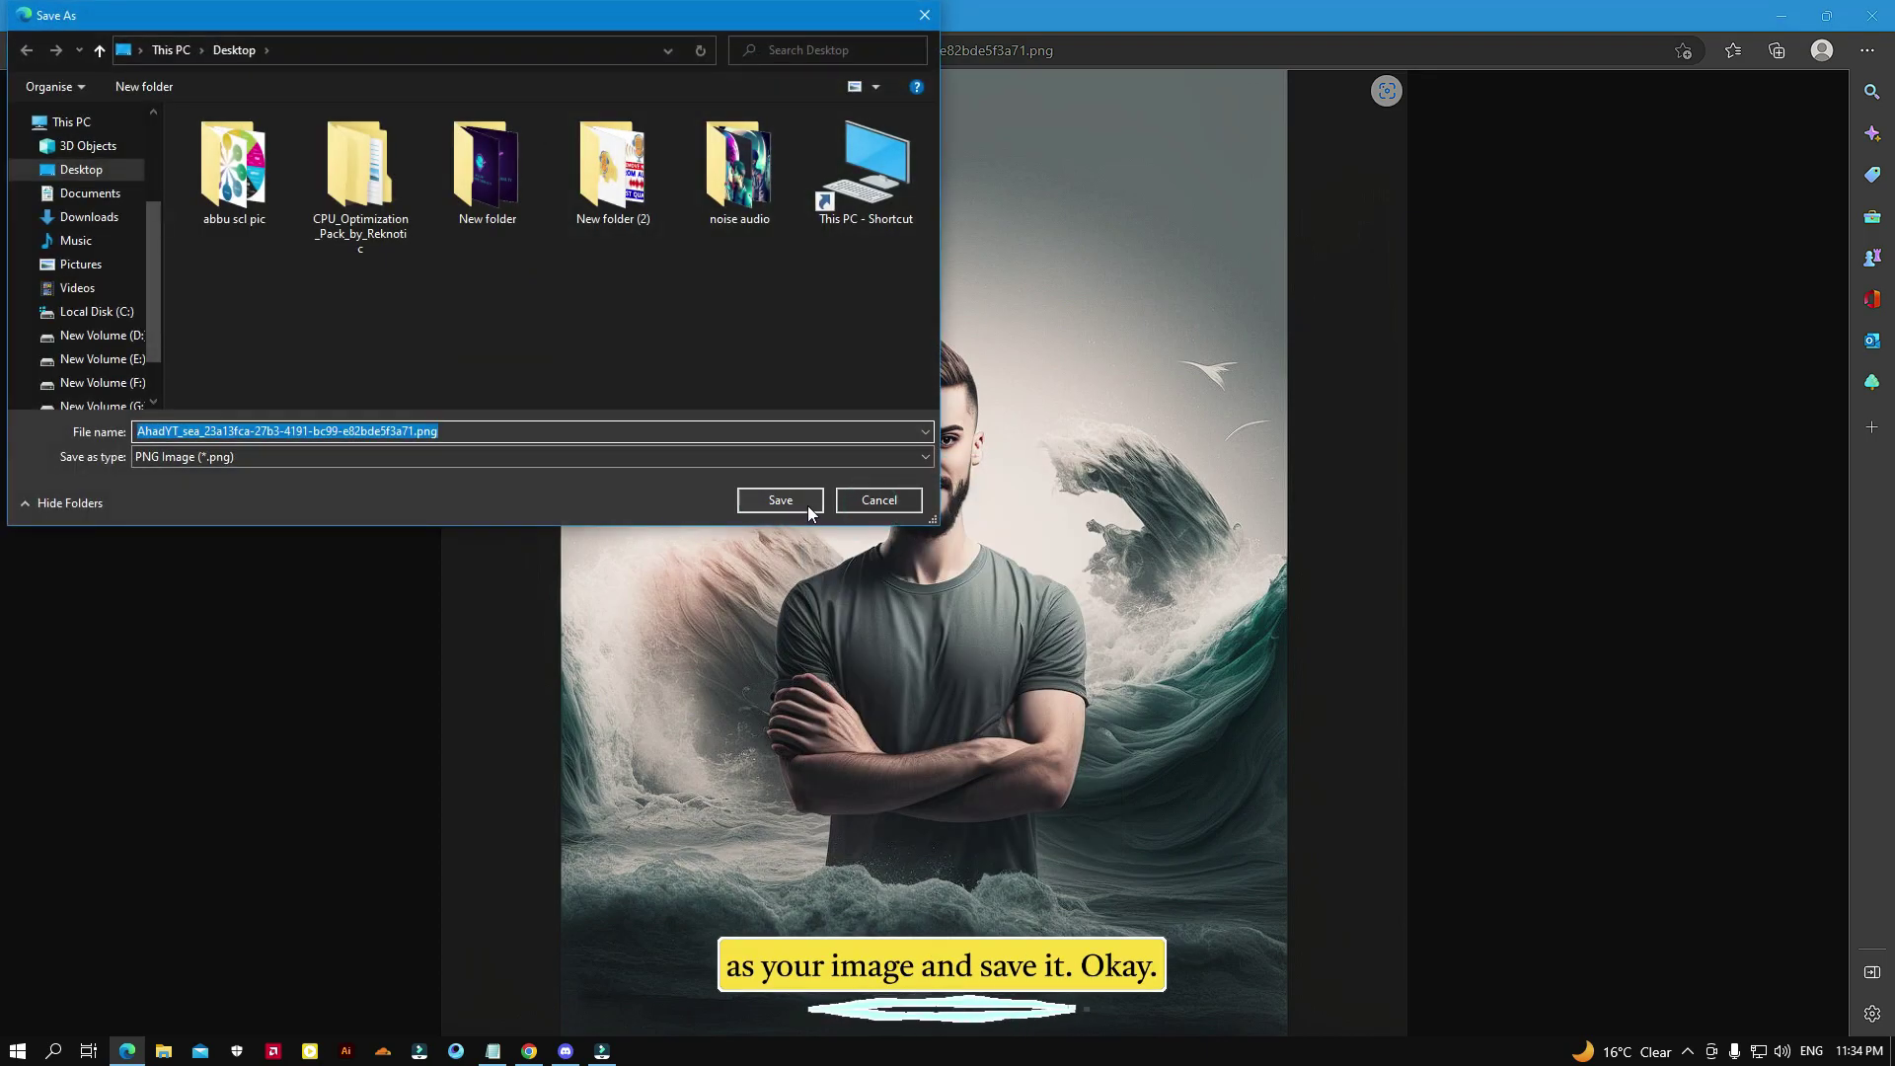
{"action": "left_click", "coordinate": [807, 501]}
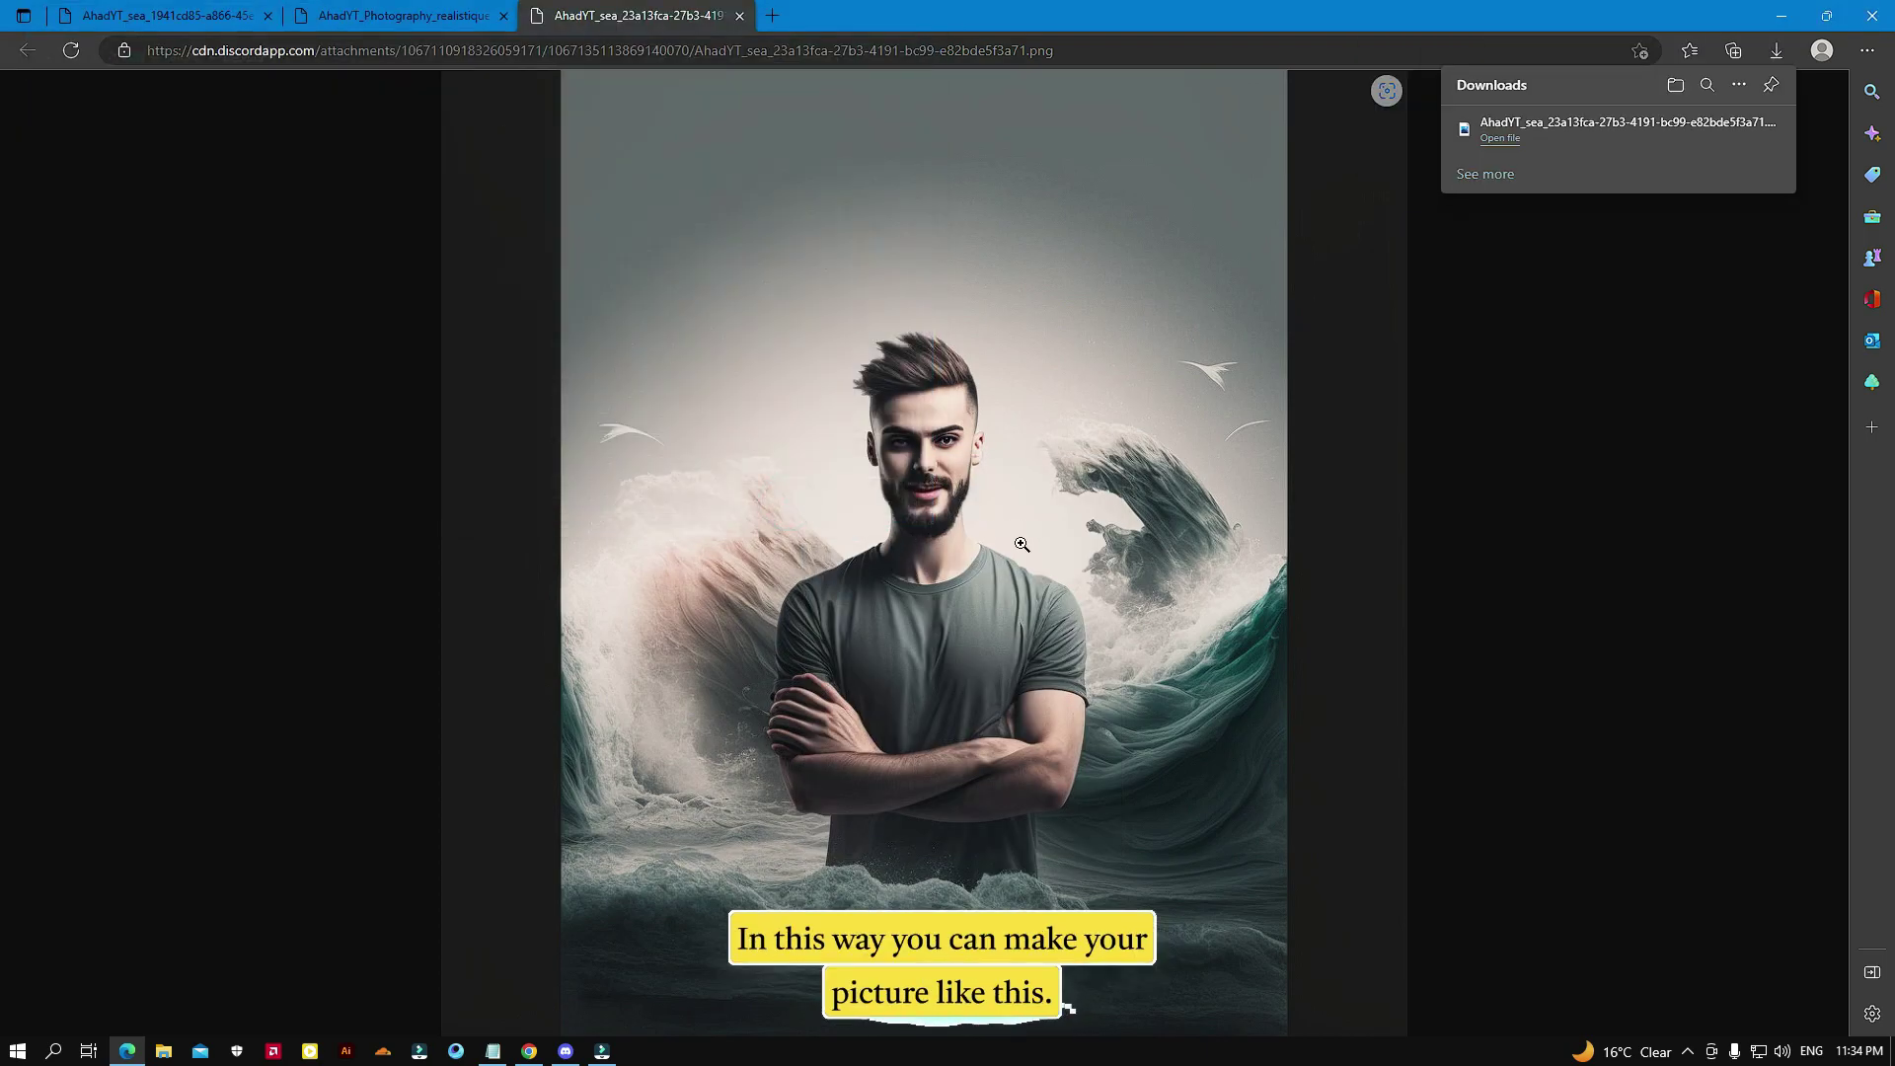